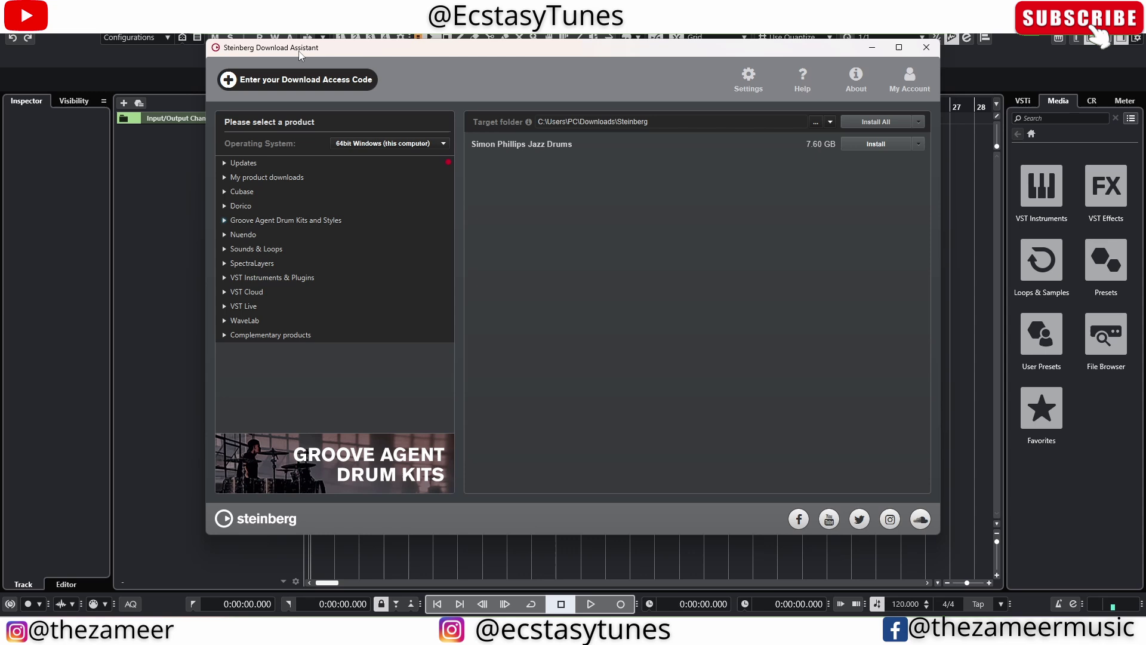
# Dismiss the access code dialog and list the Absolute 6 VST Collection components
pyautogui.click(324, 83)
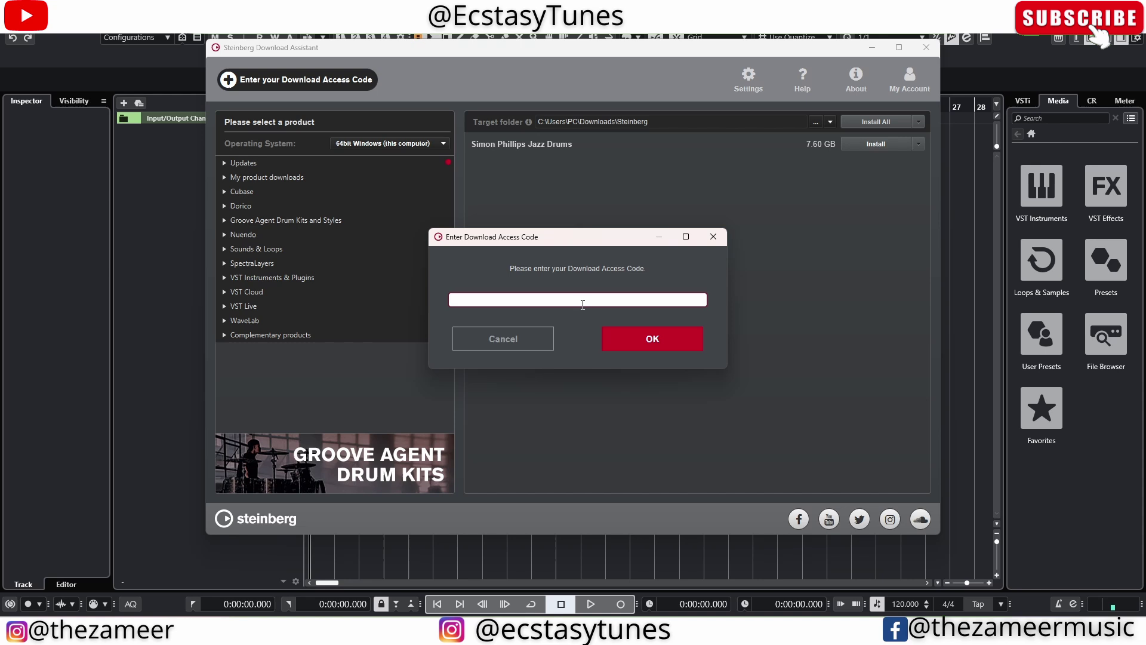
pyautogui.click(713, 236)
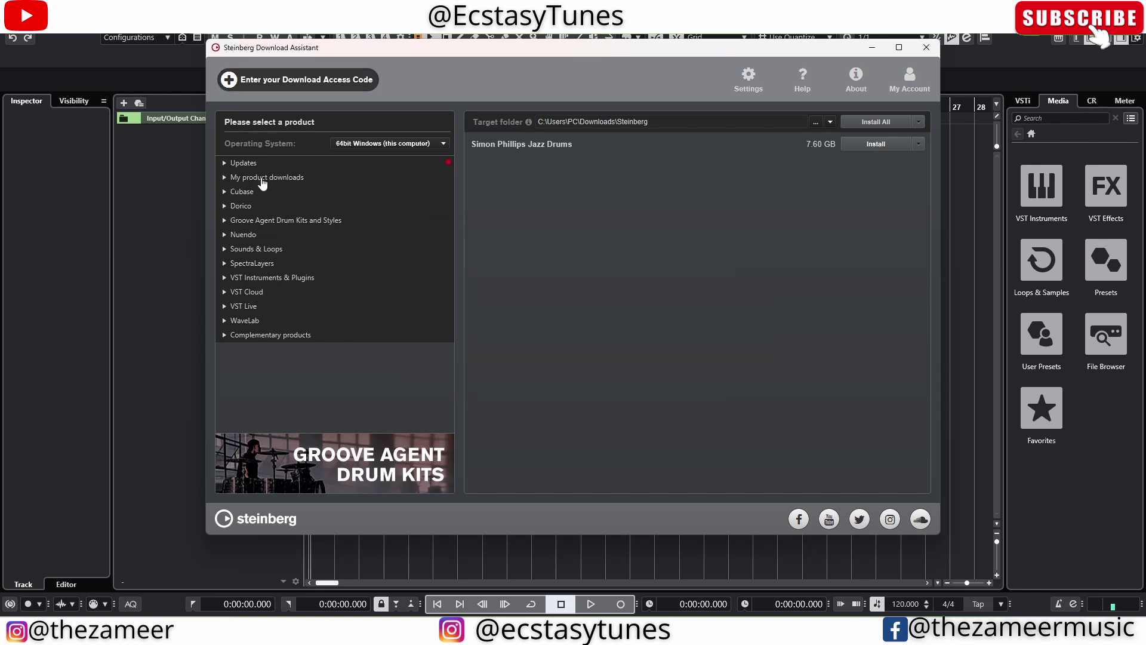
pyautogui.click(244, 178)
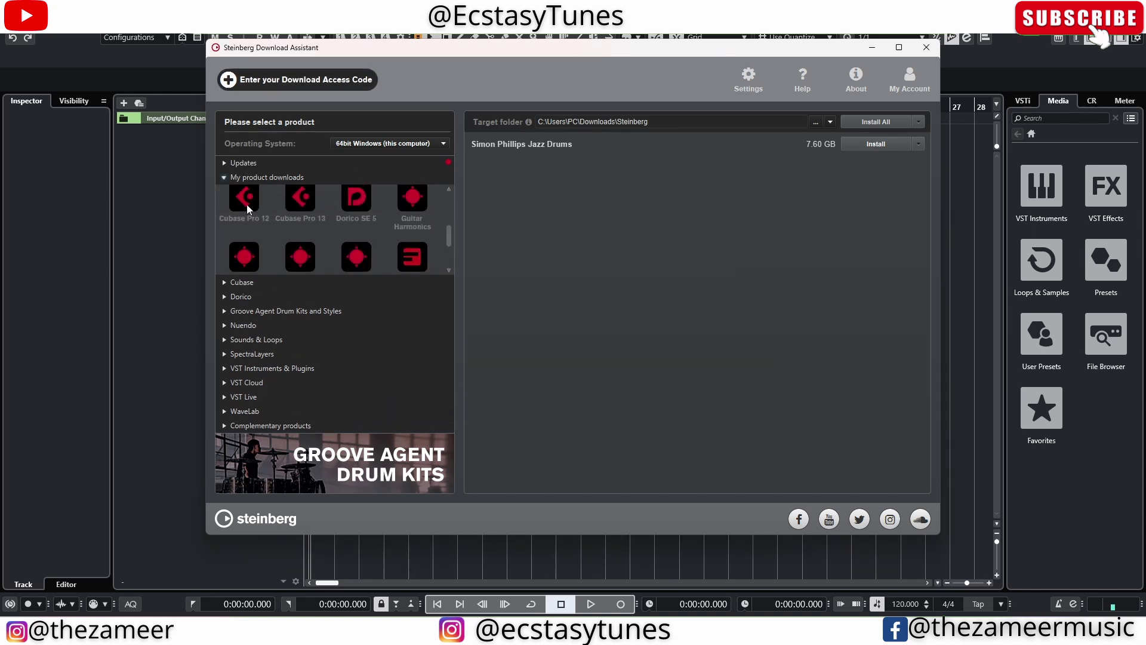
pyautogui.scroll(3, 290, 243)
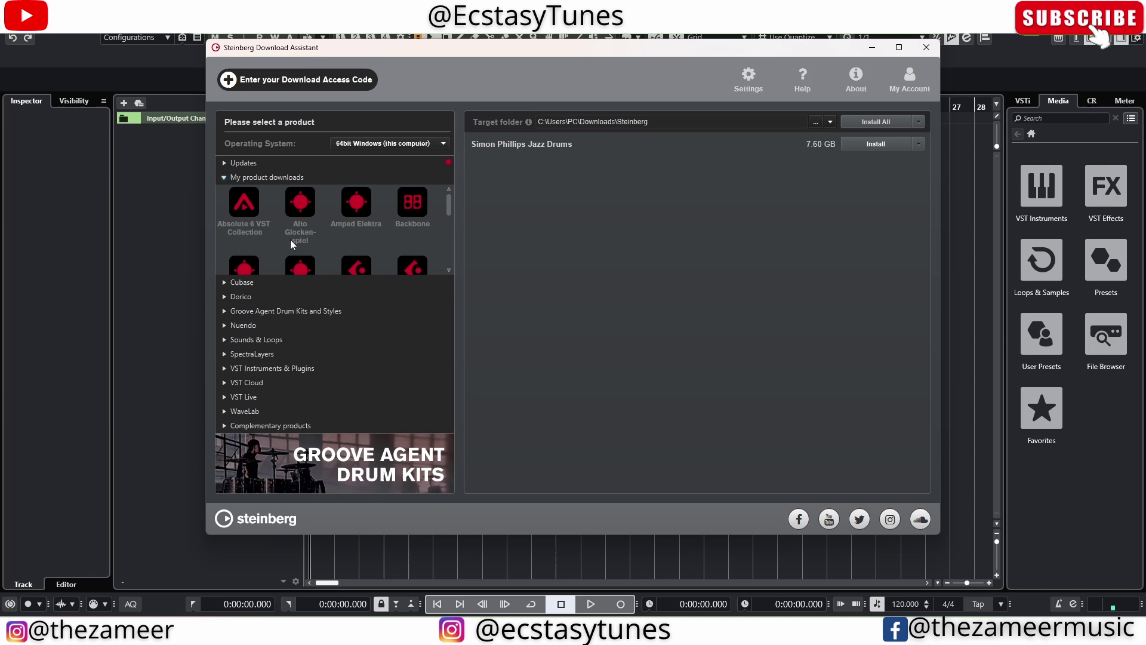
pyautogui.click(232, 238)
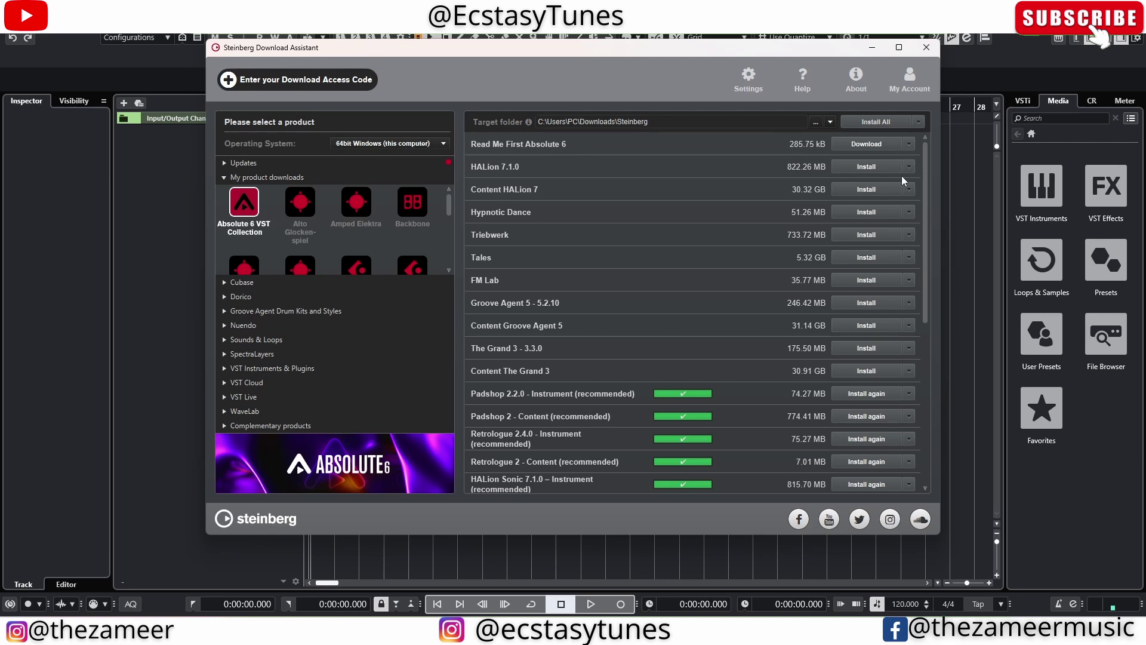
# Download Read Me First Absolute 6 and open its PDF in Edge at the English instructions
pyautogui.click(837, 147)
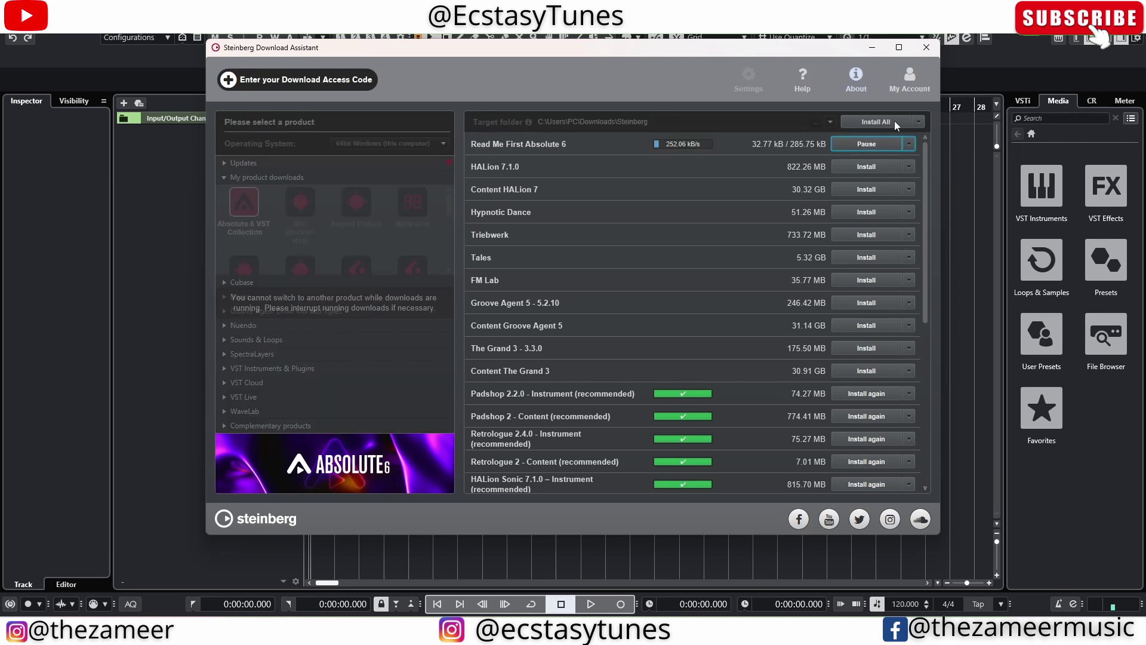
pyautogui.click(869, 144)
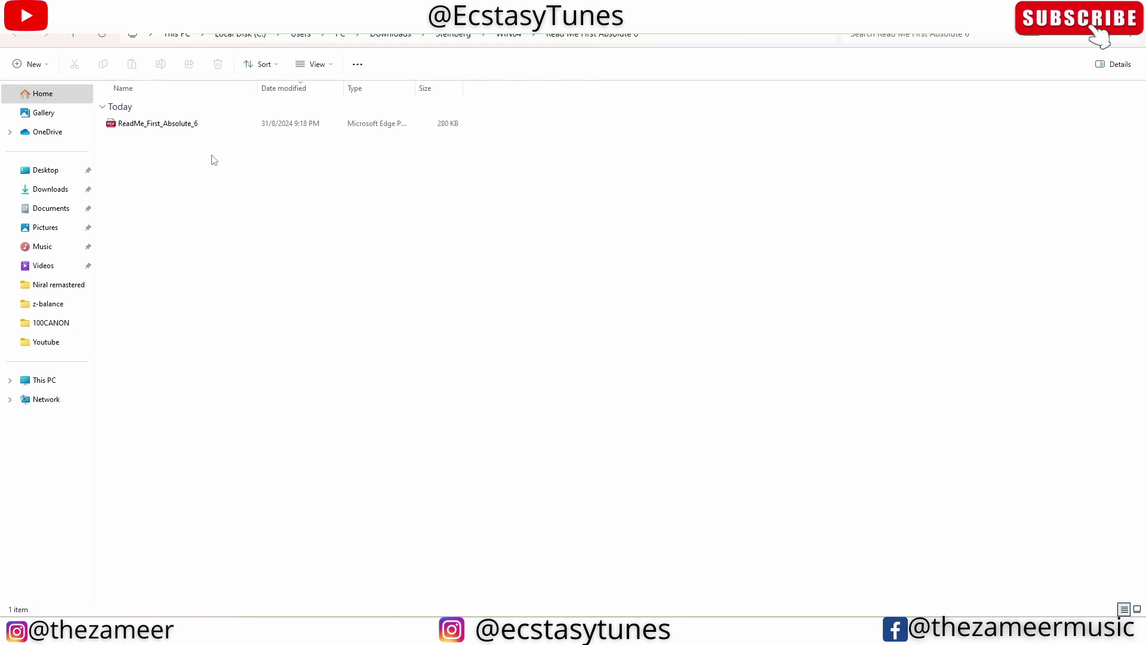
pyautogui.doubleClick(157, 123)
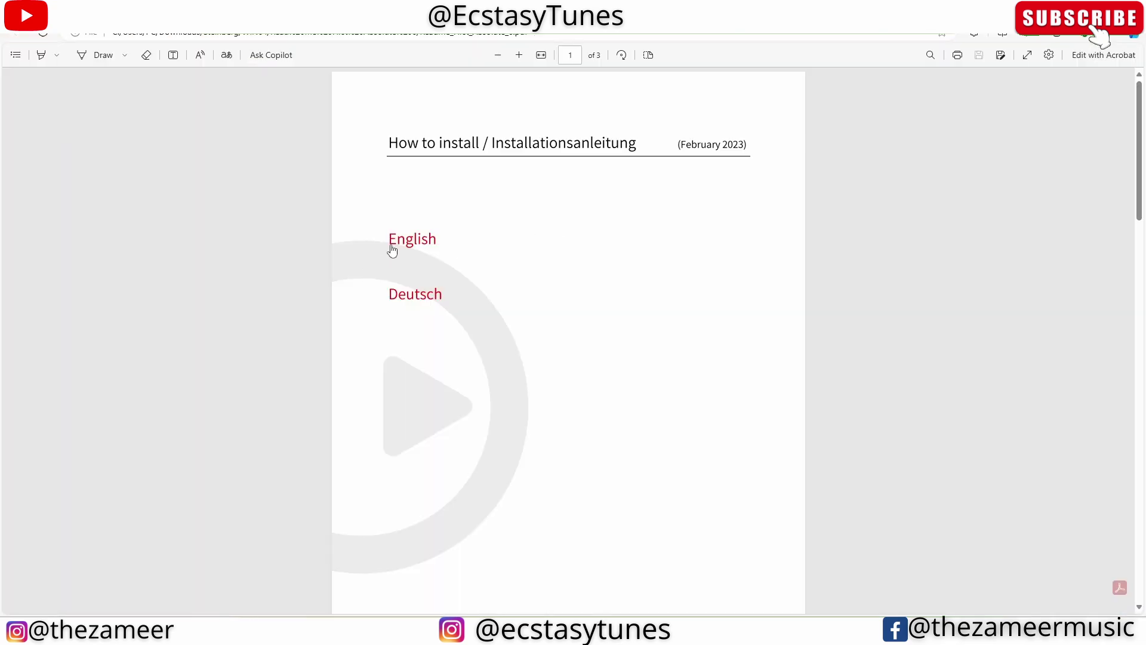
pyautogui.click(394, 242)
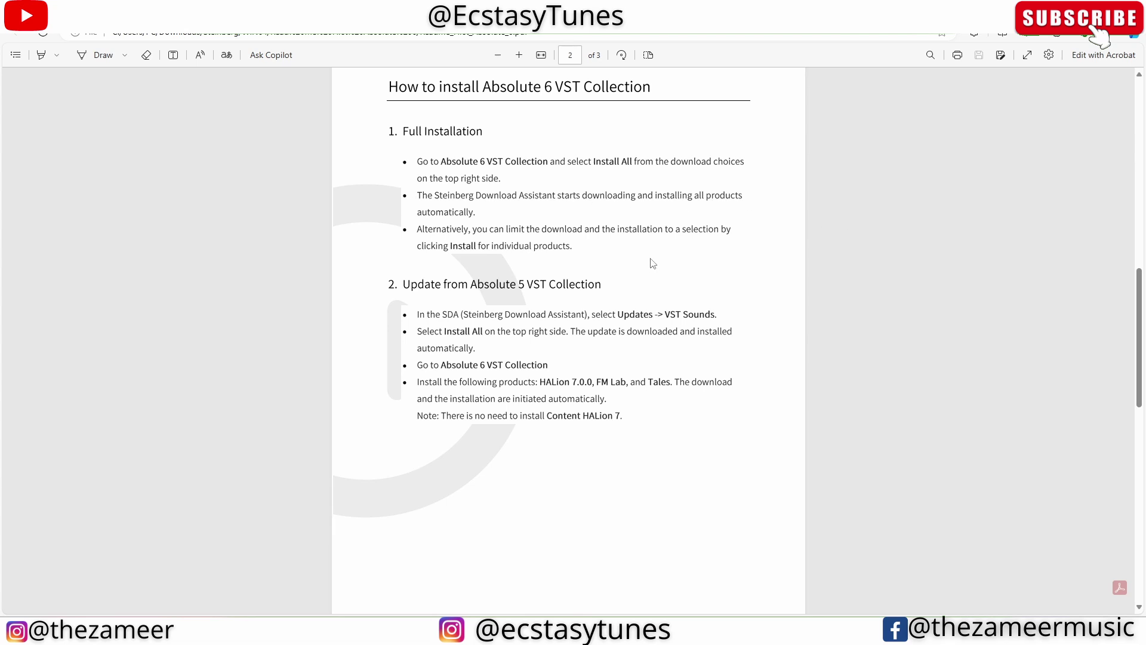
pyautogui.scroll(-2, 430, 291)
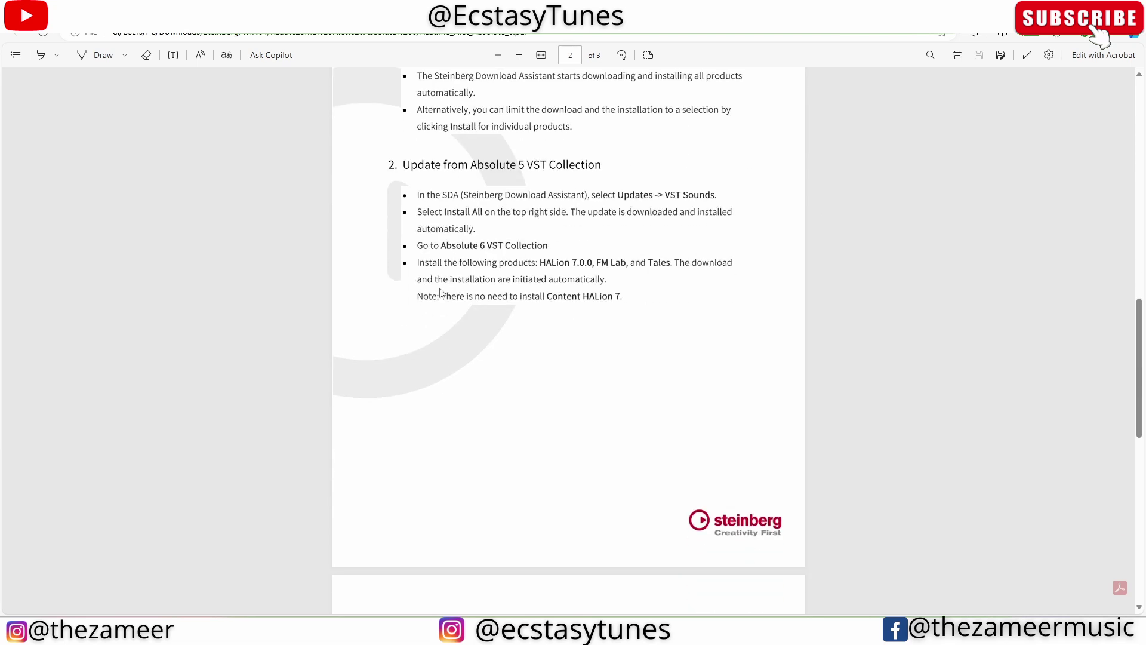
pyautogui.scroll(1, 452, 277)
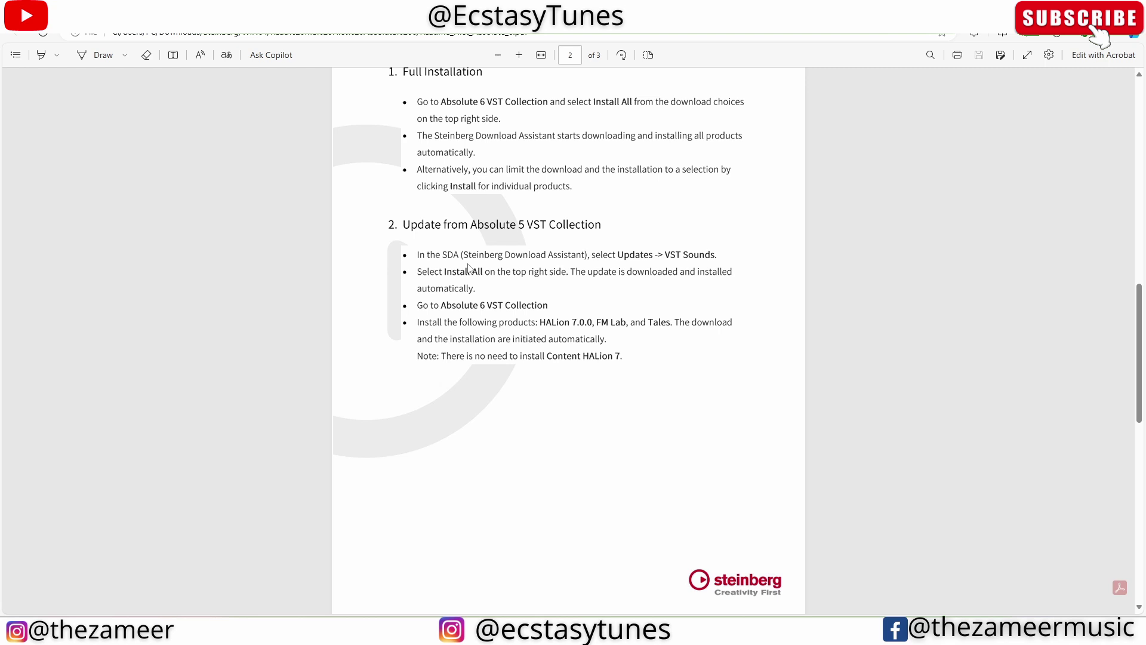
pyautogui.scroll(2, 468, 269)
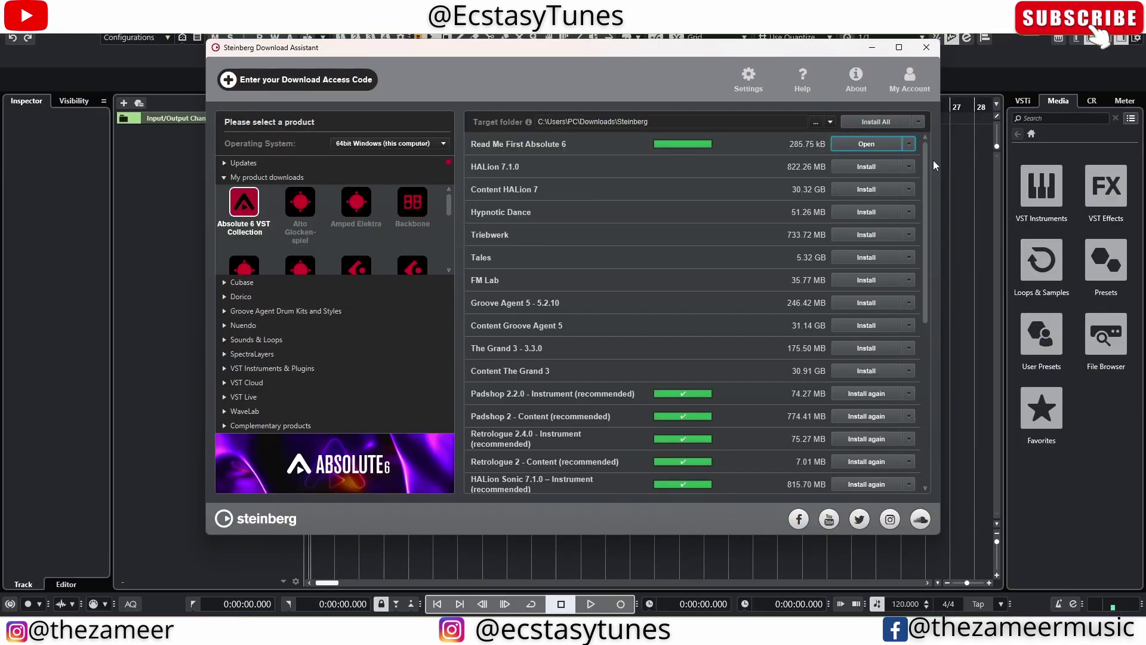
# Delete the downloaded Read Me files and start installing HALion 7.1.0
pyautogui.click(910, 146)
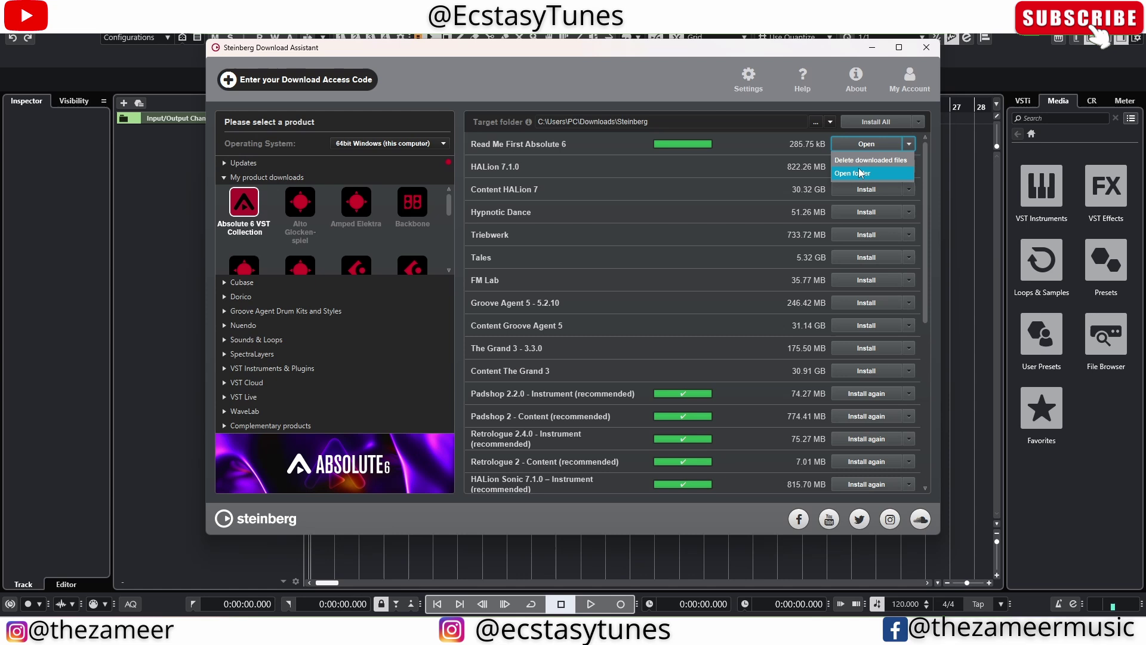
pyautogui.click(853, 161)
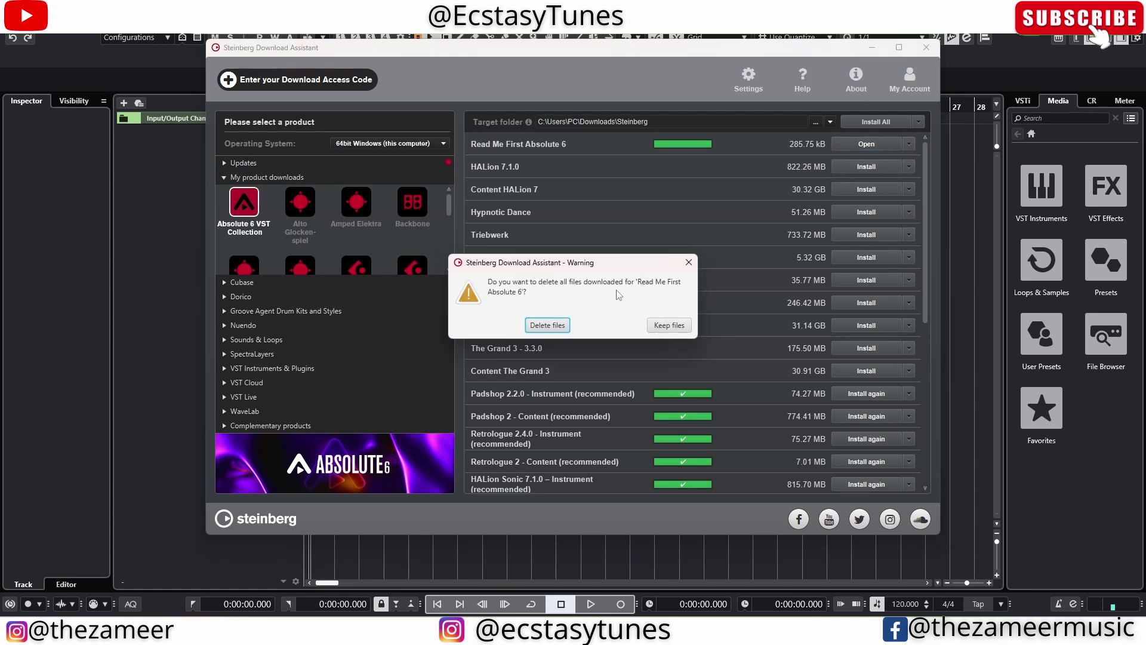
pyautogui.click(546, 327)
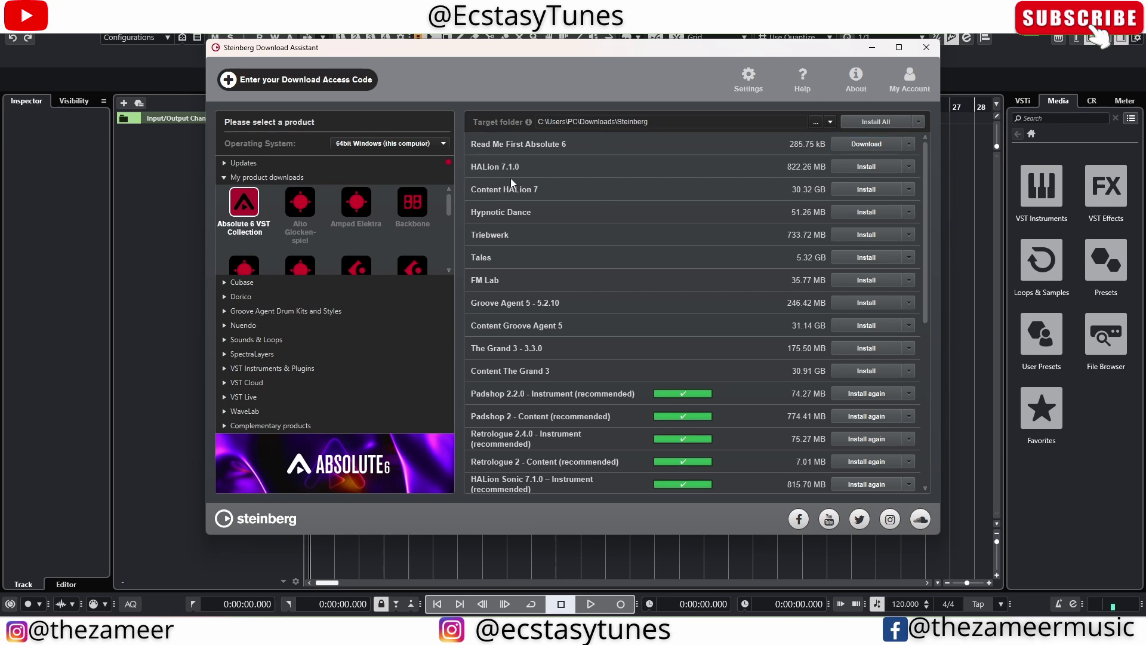
pyautogui.click(866, 167)
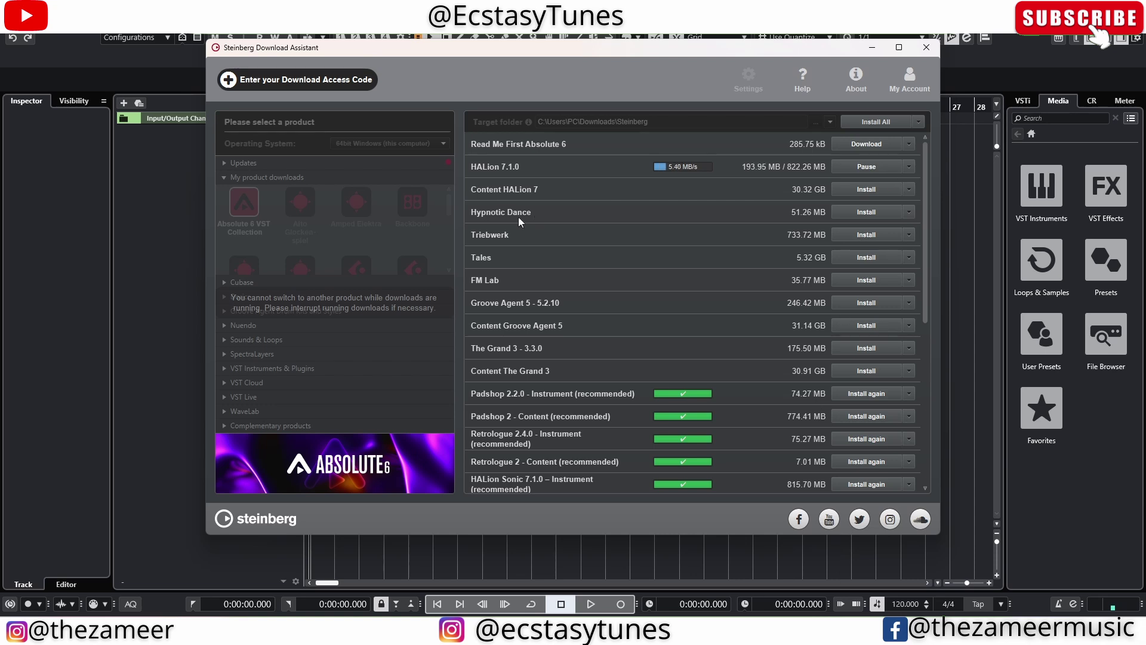
pyautogui.click(519, 217)
pyautogui.scroll(-2, 565, 240)
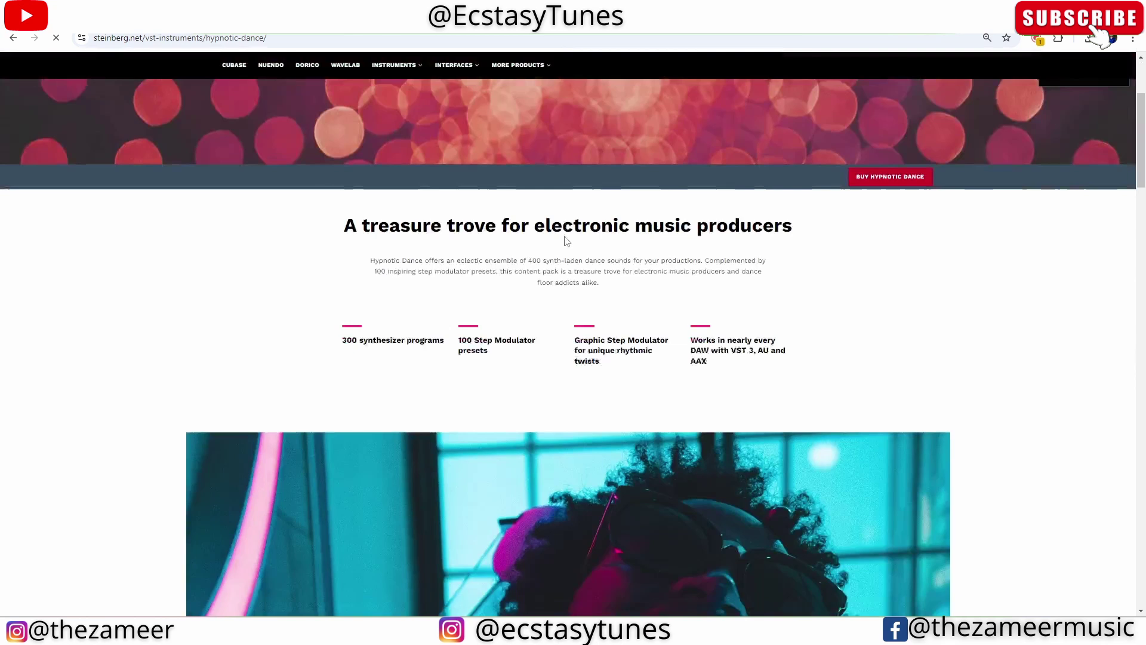
pyautogui.scroll(-2, 565, 240)
pyautogui.scroll(-2, 565, 240)
pyautogui.scroll(-3, 565, 240)
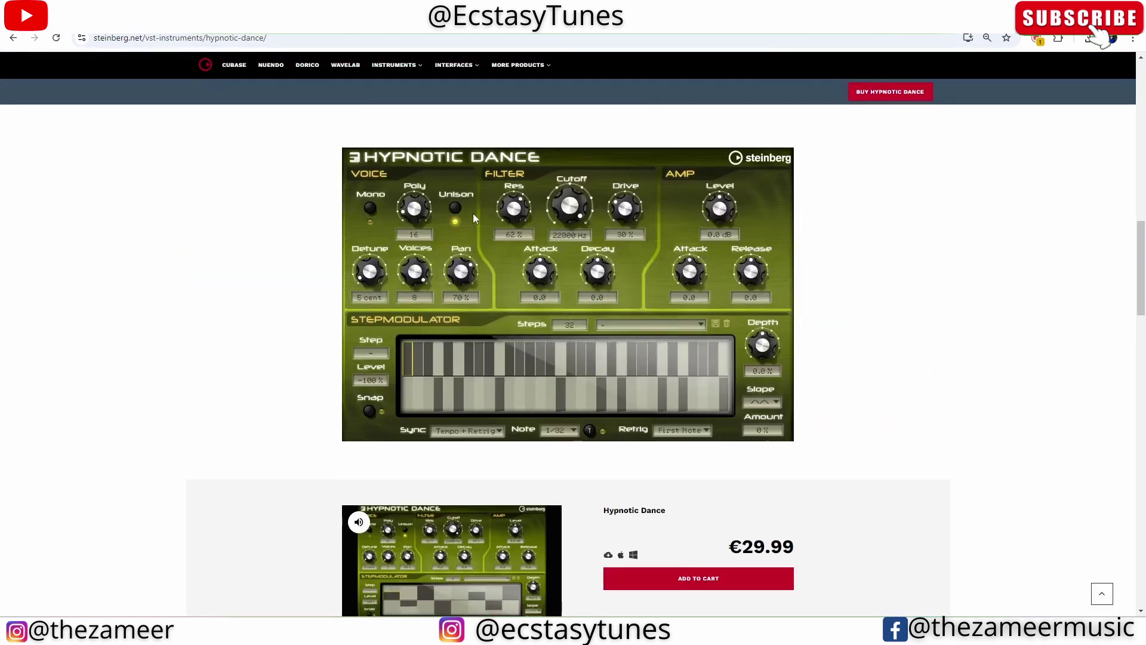
pyautogui.scroll(-2, 473, 214)
pyautogui.scroll(-2, 548, 350)
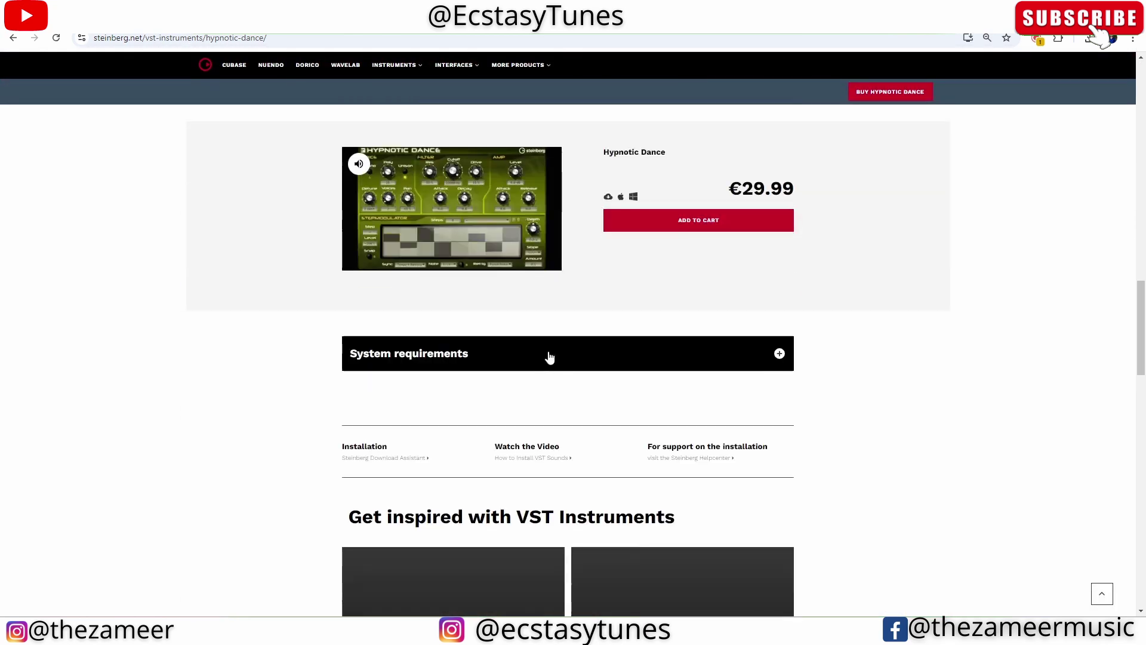
pyautogui.scroll(-2, 550, 357)
pyautogui.scroll(-1, 422, 333)
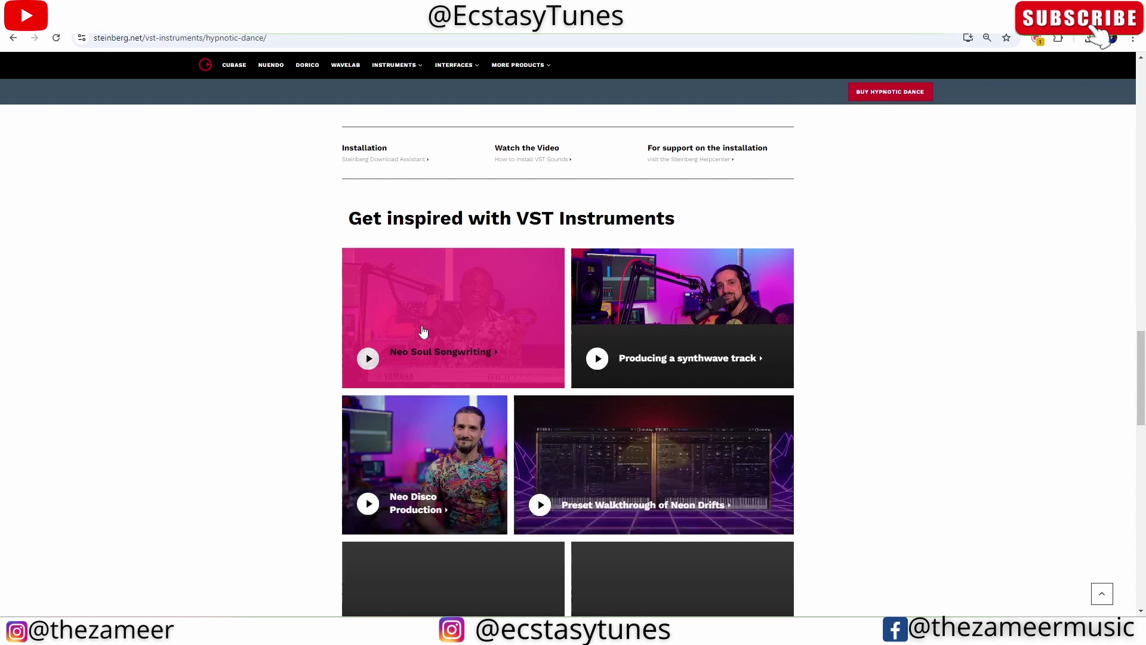
pyautogui.scroll(3, 423, 332)
pyautogui.scroll(1, 395, 309)
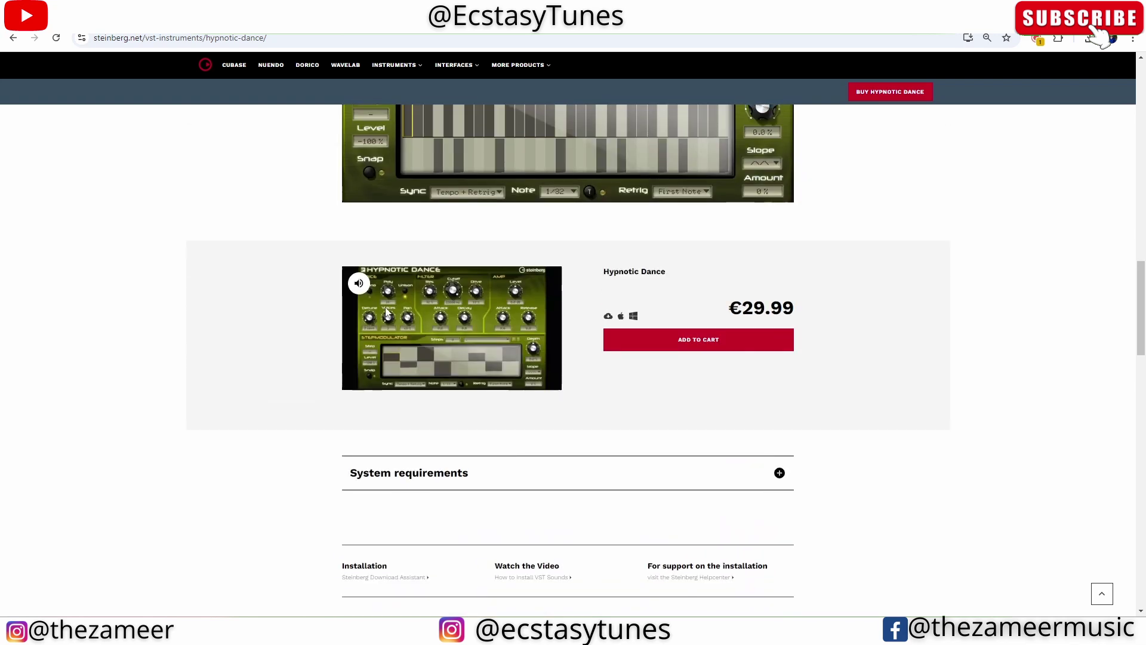
# Play the Hypnotic Dance audio demo and start installing Hypnotic Dance
pyautogui.click(359, 283)
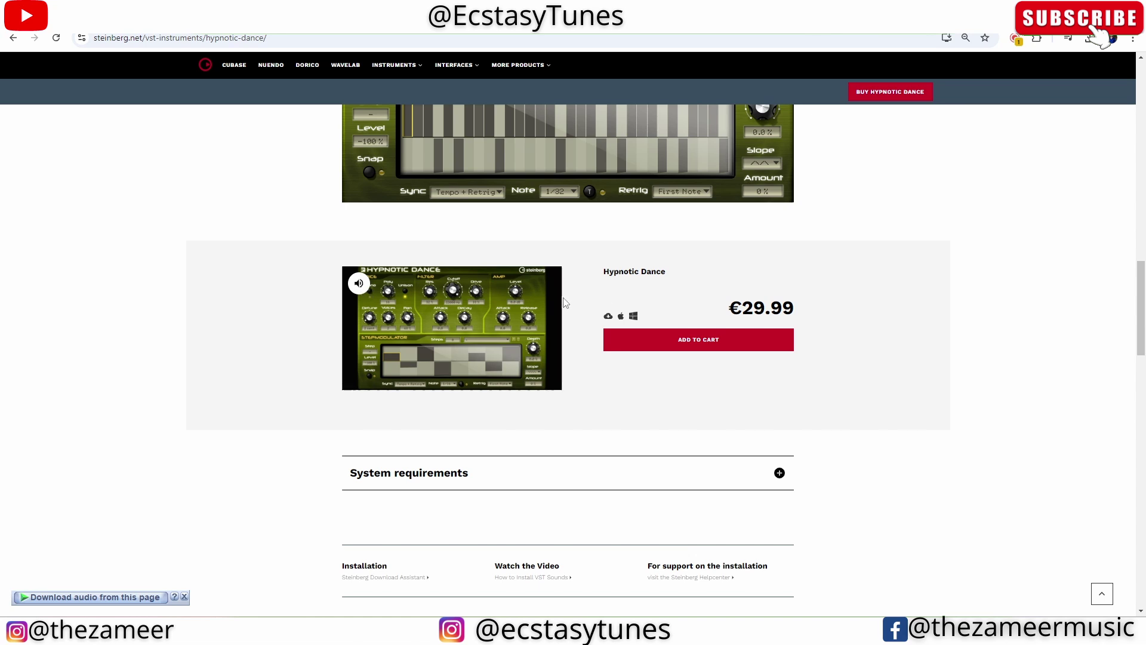
pyautogui.scroll(2, 565, 304)
pyautogui.scroll(2, 591, 314)
pyautogui.scroll(2, 582, 341)
pyautogui.scroll(2, 574, 363)
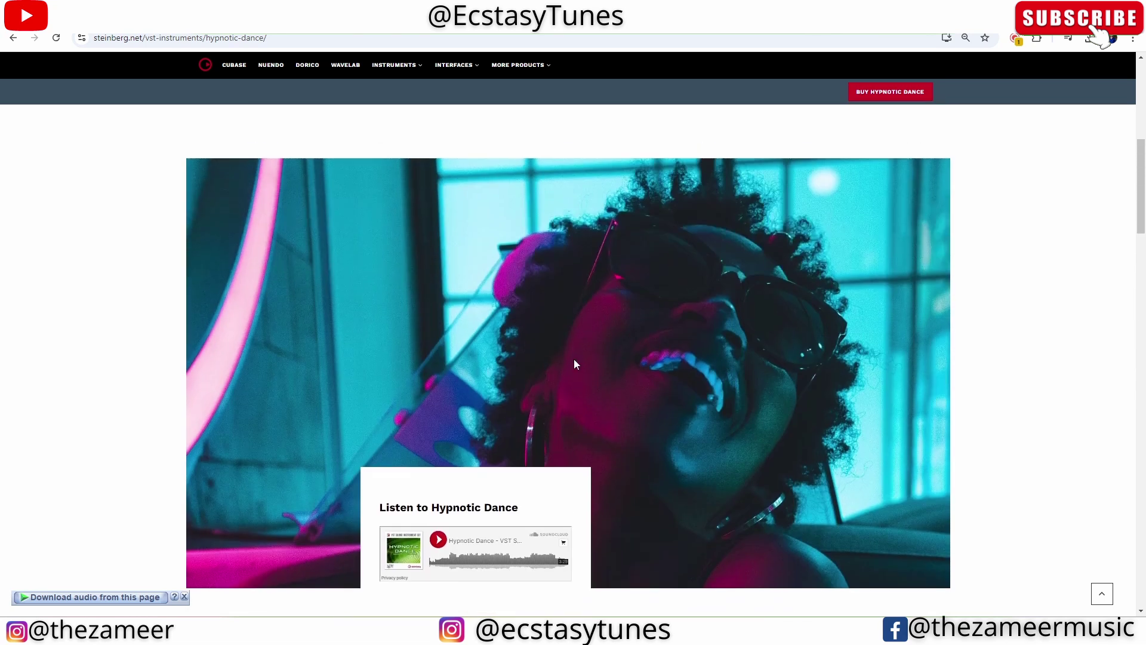
pyautogui.scroll(1, 573, 364)
pyautogui.scroll(-5, 573, 363)
pyautogui.scroll(-4, 576, 362)
pyautogui.scroll(-4, 578, 361)
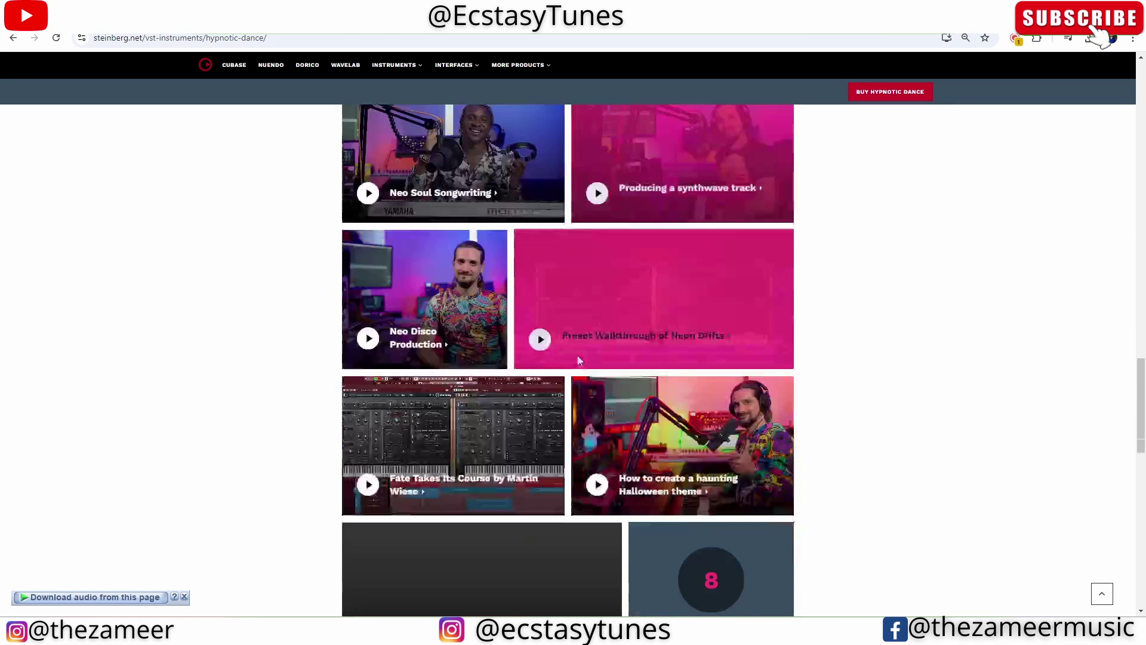
pyautogui.scroll(2, 578, 361)
pyautogui.scroll(2, 982, 289)
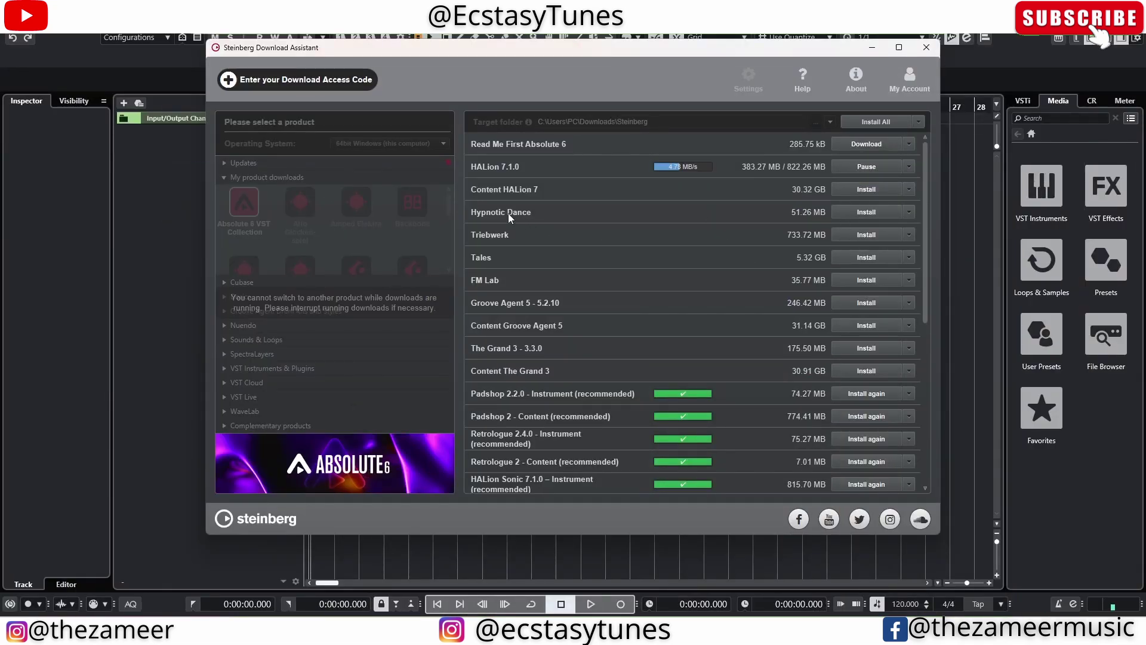
pyautogui.click(891, 214)
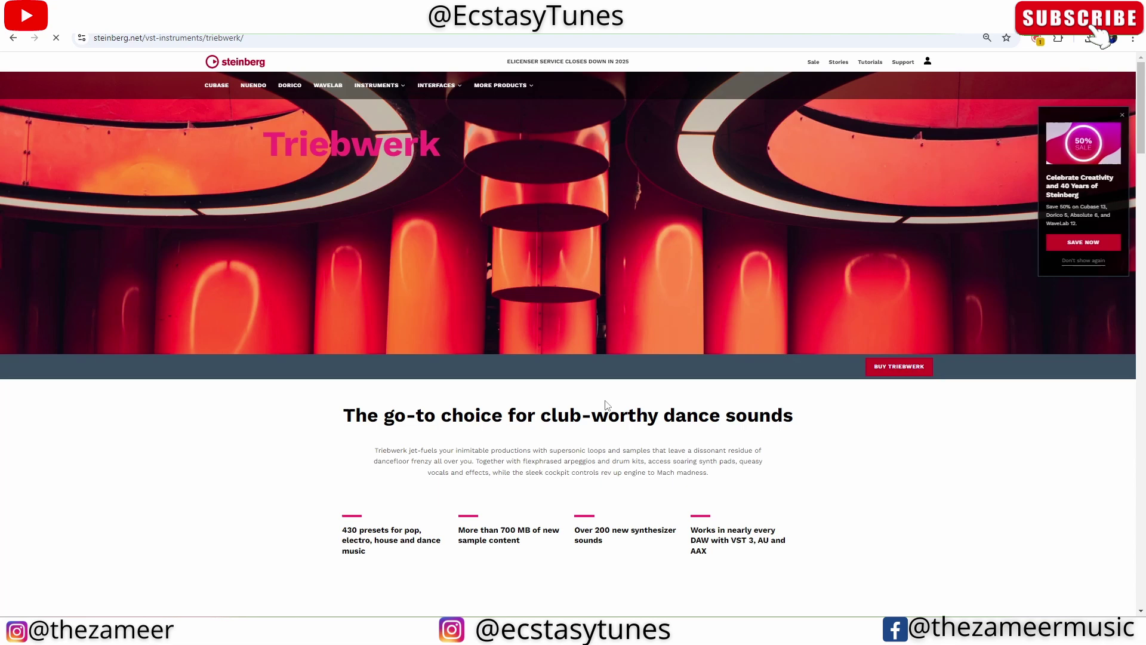
pyautogui.scroll(-3, 607, 402)
pyautogui.scroll(-2, 606, 402)
pyautogui.scroll(3, 606, 402)
pyautogui.scroll(2, 604, 405)
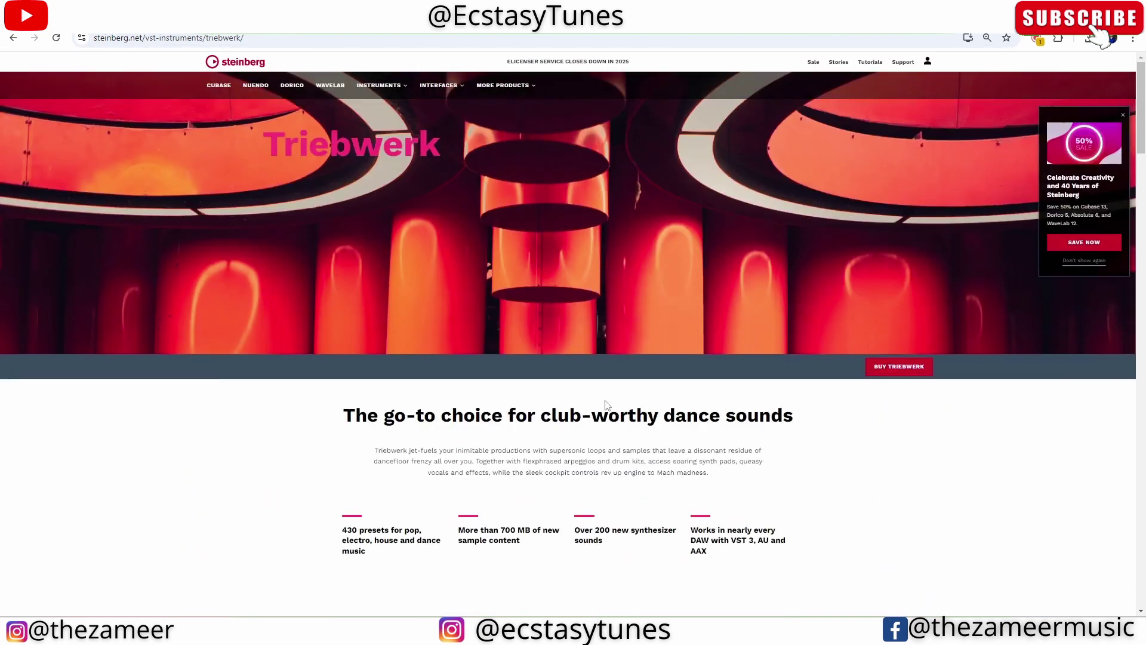
pyautogui.scroll(-2, 231, 225)
pyautogui.scroll(-2, 642, 327)
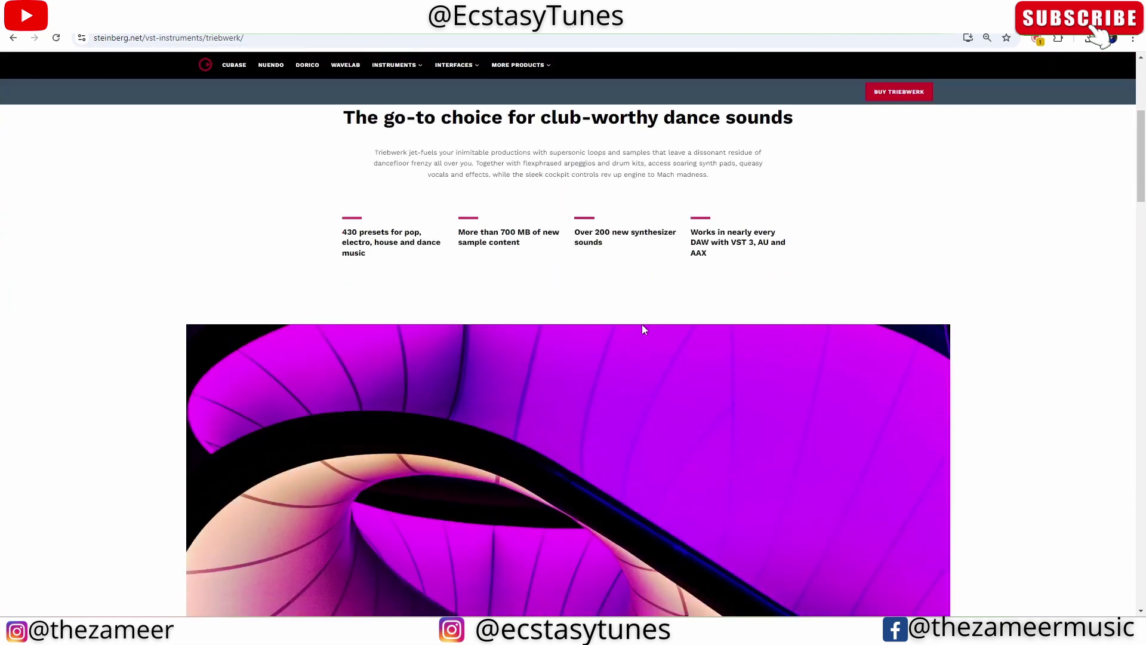
pyautogui.scroll(-1, 735, 179)
pyautogui.scroll(-2, 674, 275)
pyautogui.scroll(-4, 673, 277)
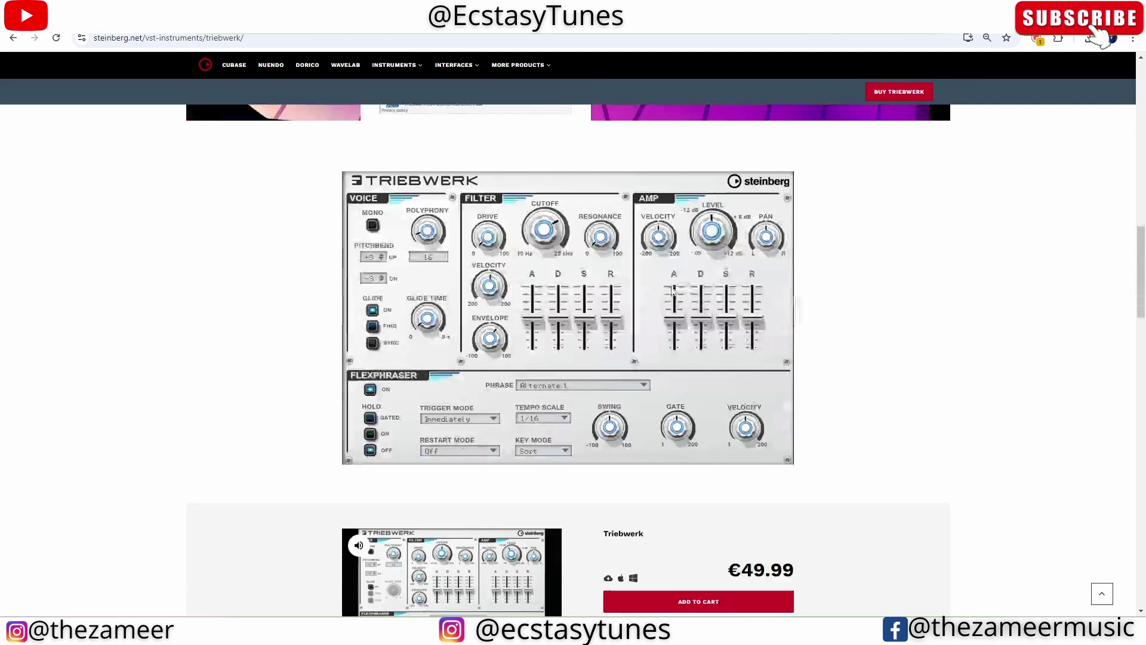
pyautogui.scroll(-1, 672, 288)
pyautogui.scroll(-1, 556, 430)
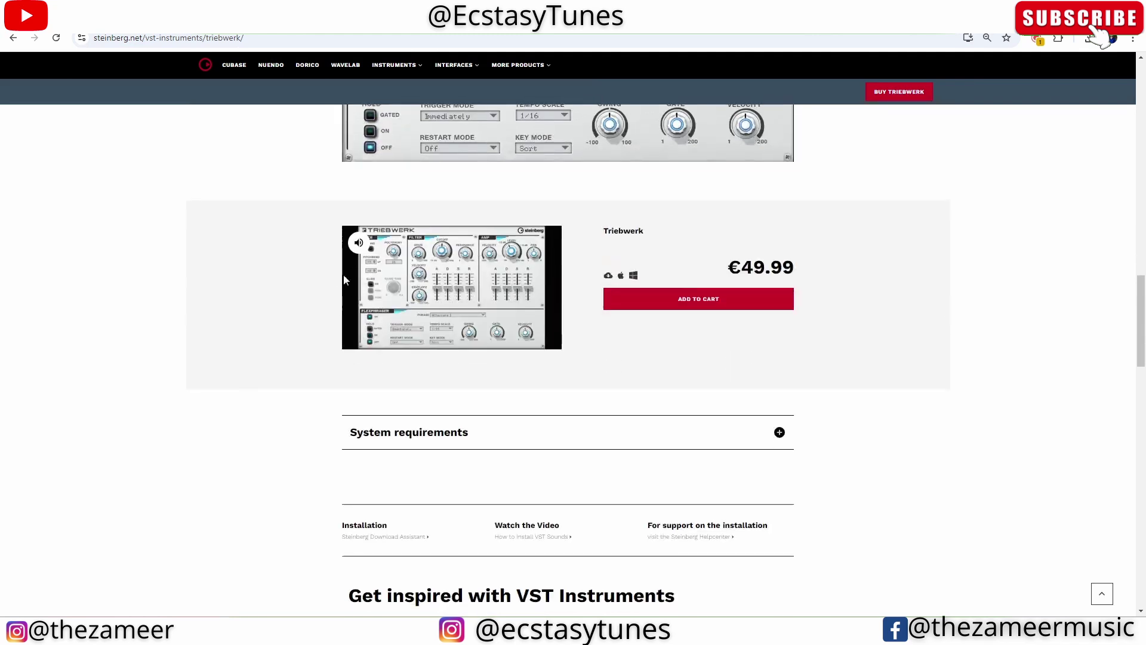
# Play the Triebwerk demo video, then return to the Download Assistant
pyautogui.click(450, 274)
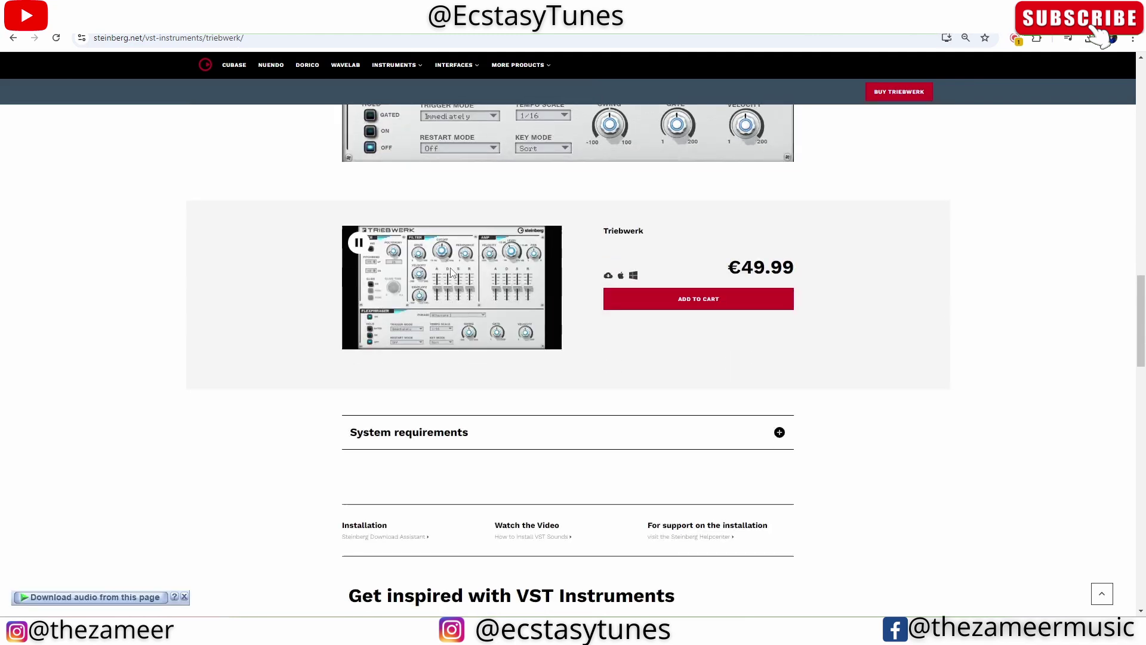
pyautogui.scroll(2, 632, 309)
pyautogui.scroll(2, 631, 304)
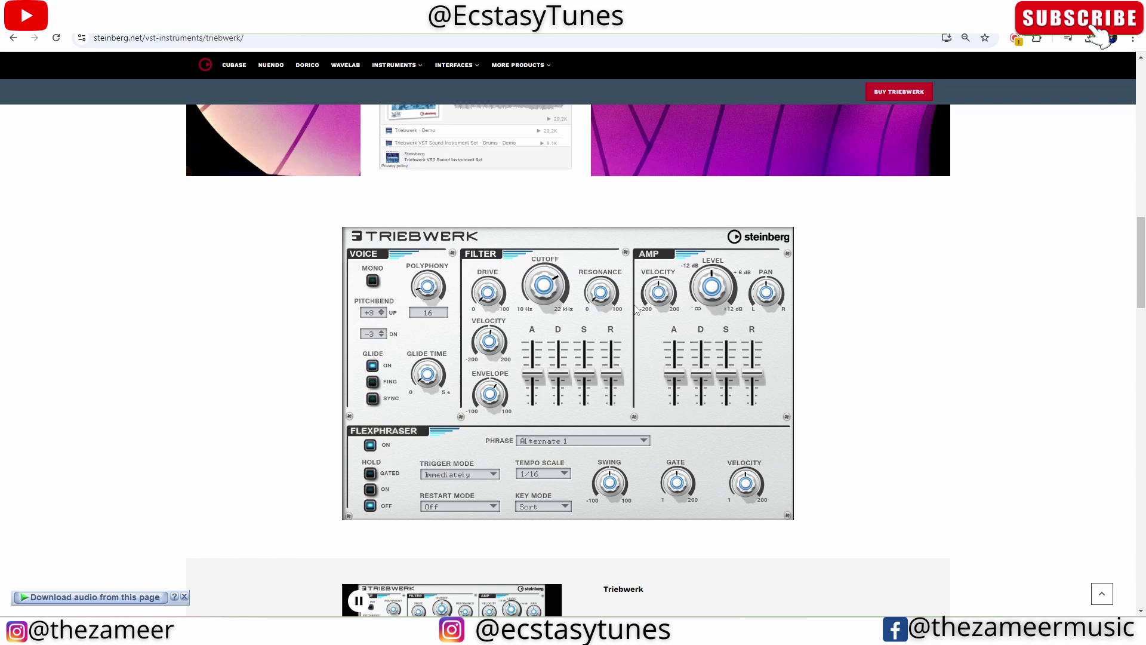
pyautogui.scroll(-2, 635, 310)
pyautogui.scroll(-1, 635, 310)
pyautogui.scroll(-1, 635, 310)
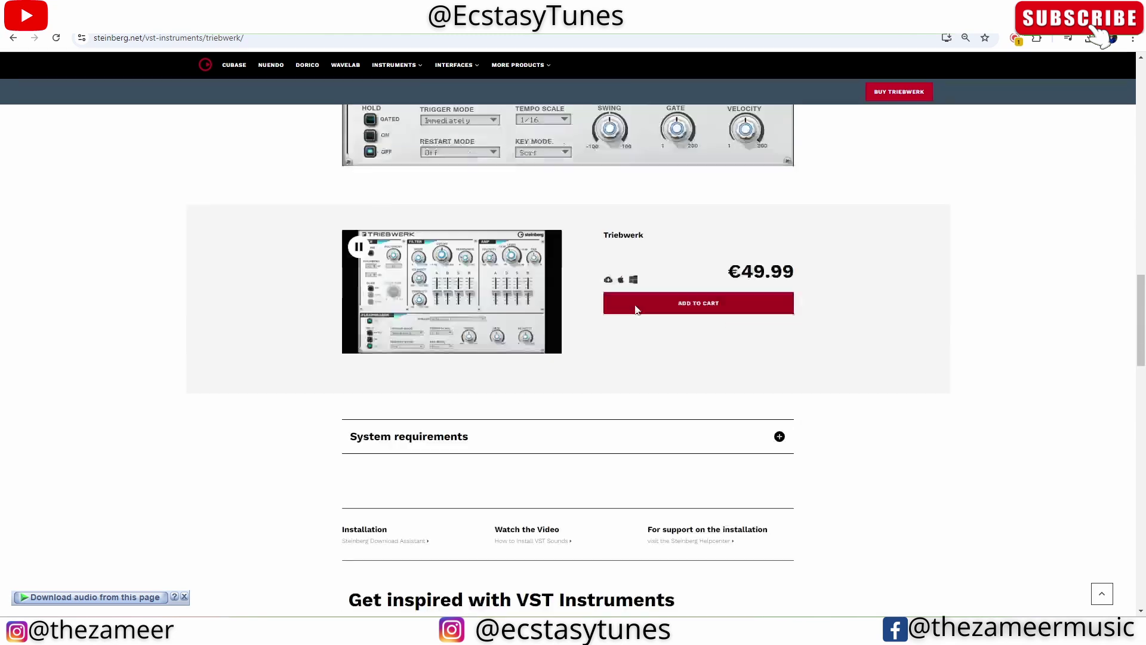
pyautogui.scroll(-1, 634, 310)
pyautogui.scroll(-1, 634, 311)
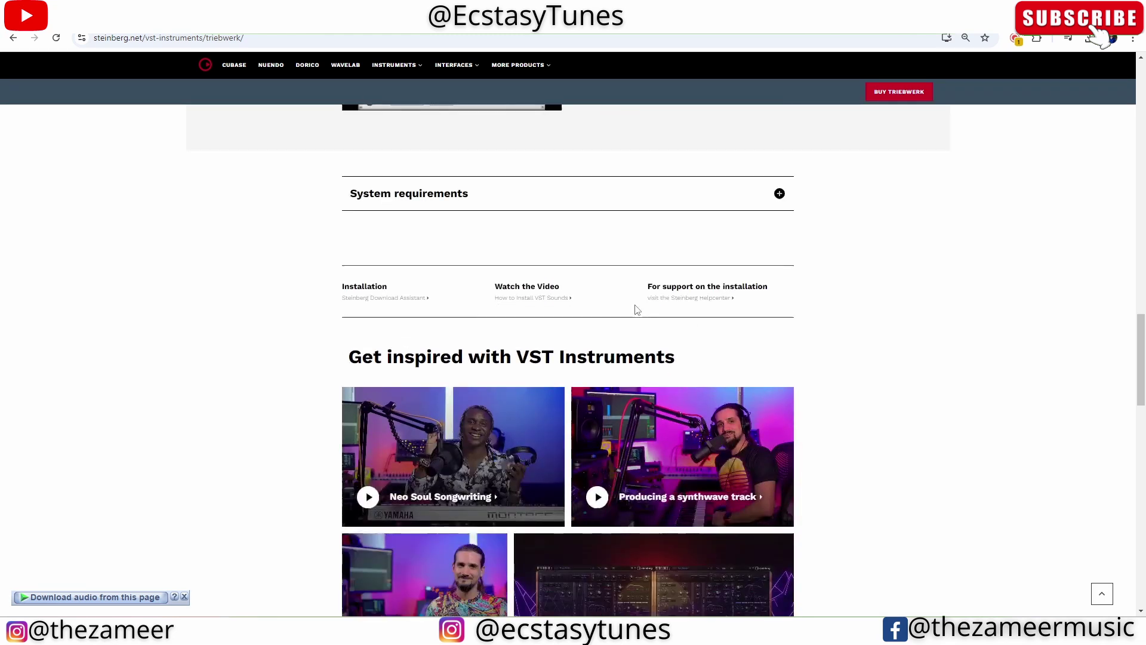
pyautogui.scroll(-1, 635, 311)
pyautogui.scroll(-1, 819, 295)
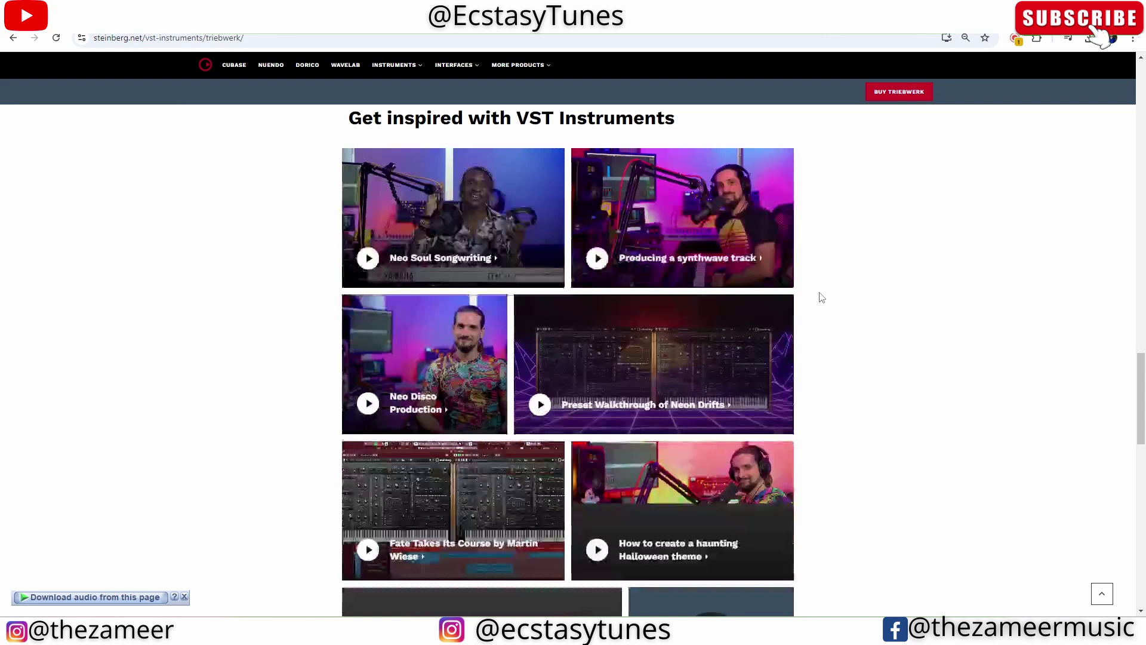
pyautogui.scroll(-1, 818, 295)
pyautogui.scroll(-2, 820, 297)
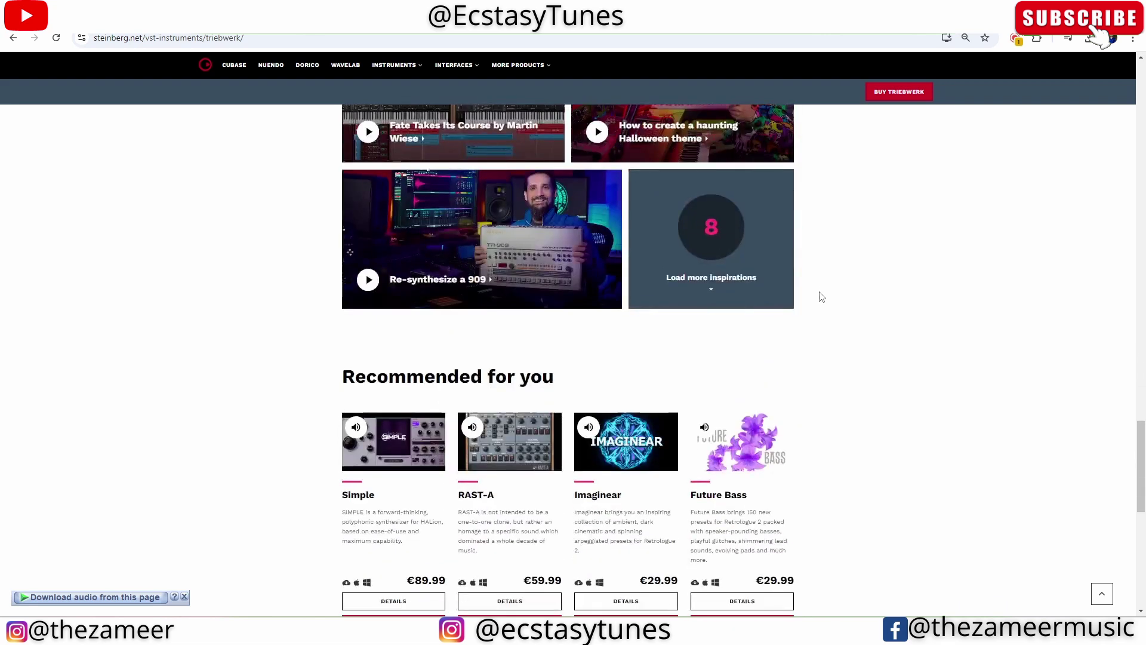
pyautogui.scroll(2, 820, 296)
pyautogui.scroll(3, 821, 297)
pyautogui.scroll(1, 821, 297)
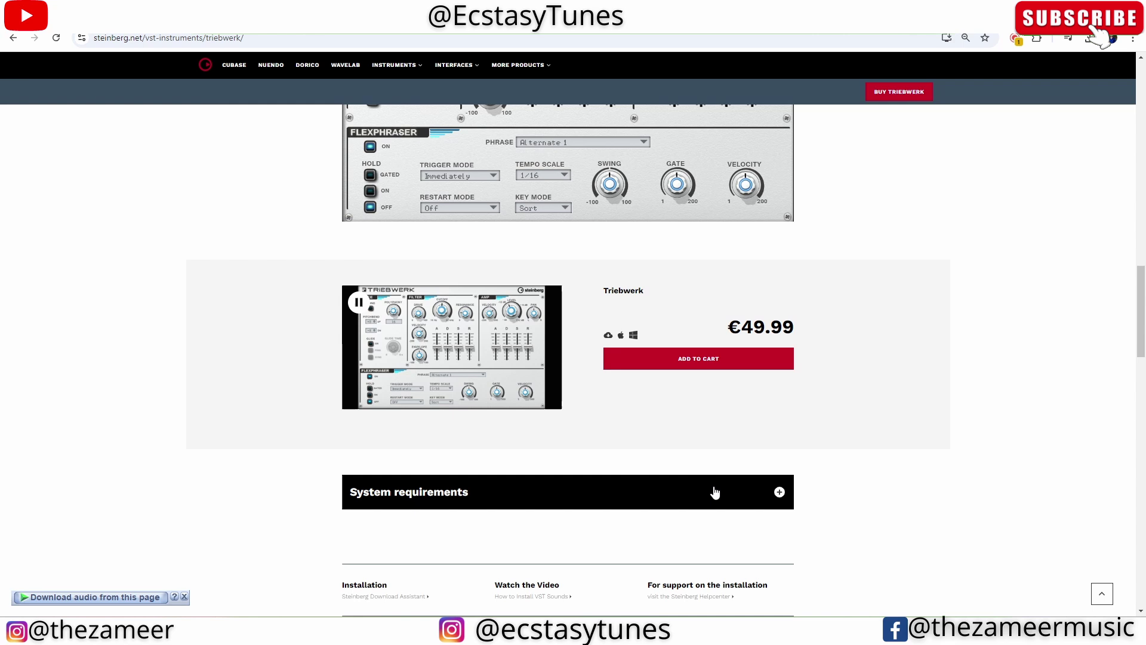
pyautogui.scroll(1, 789, 382)
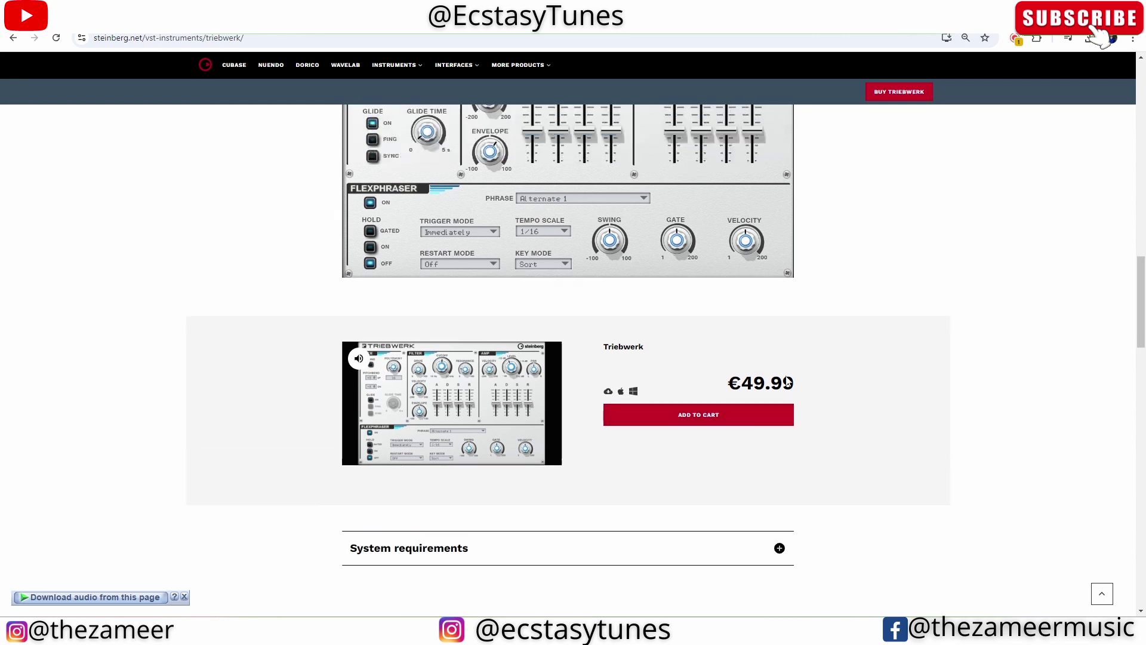
pyautogui.scroll(5, 807, 381)
pyautogui.scroll(-4, 826, 376)
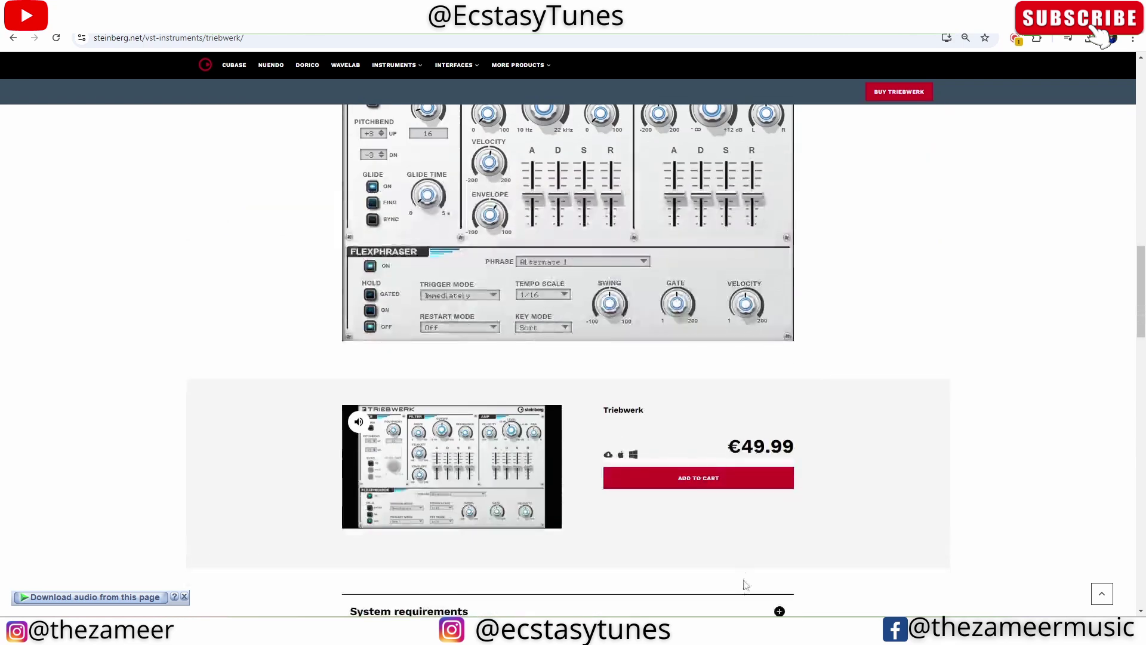
pyautogui.click(725, 535)
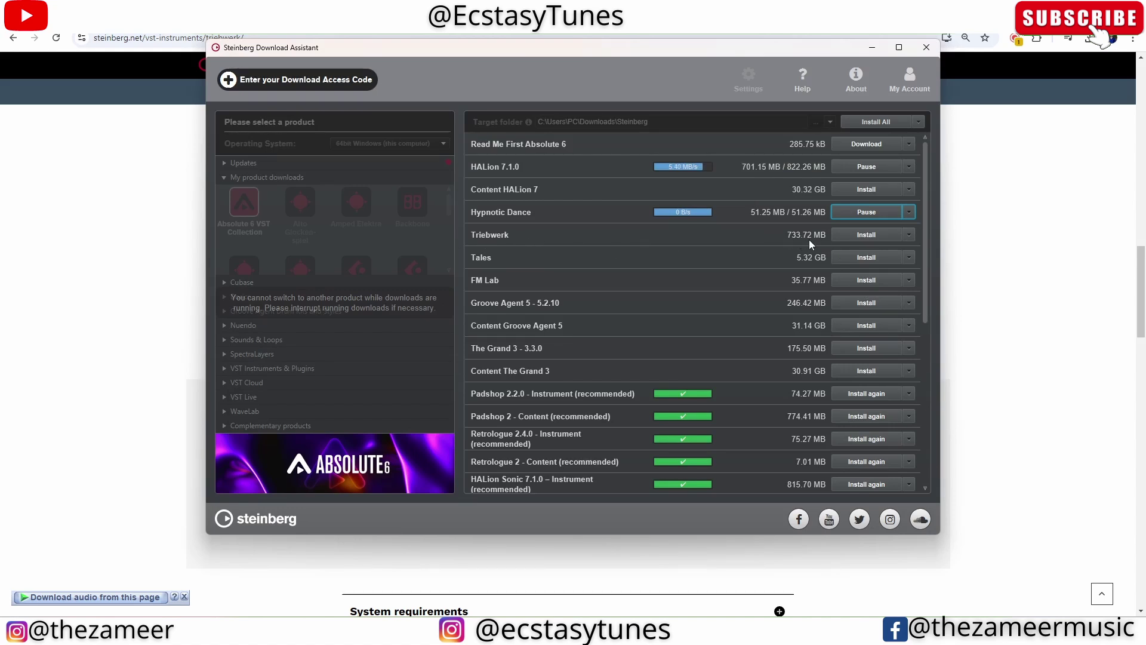
# Install Triebwerk and FM Lab from the Absolute 6 component list
pyautogui.click(873, 234)
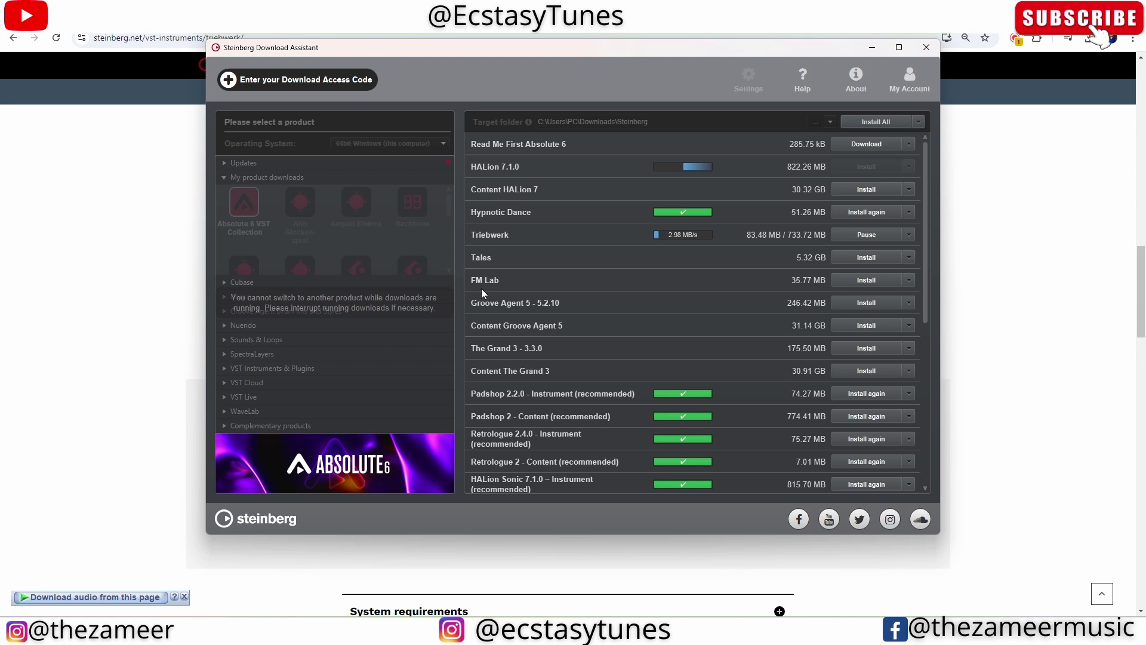
pyautogui.click(850, 281)
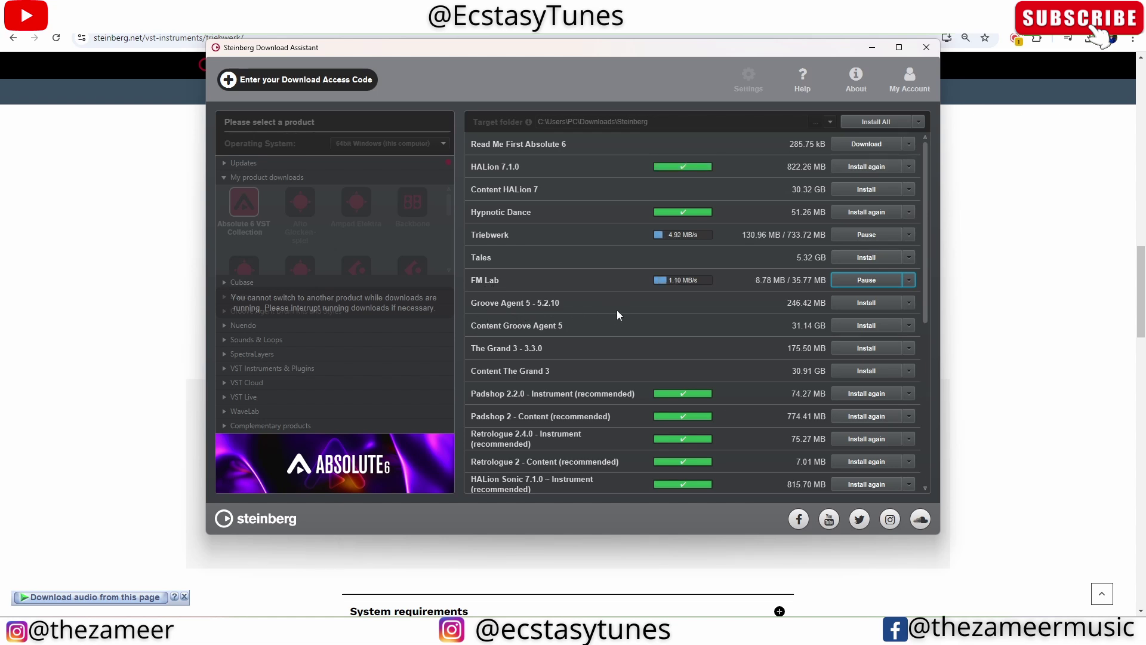
# Start installing Groove Agent 5 version 5.2.10
pyautogui.click(715, 301)
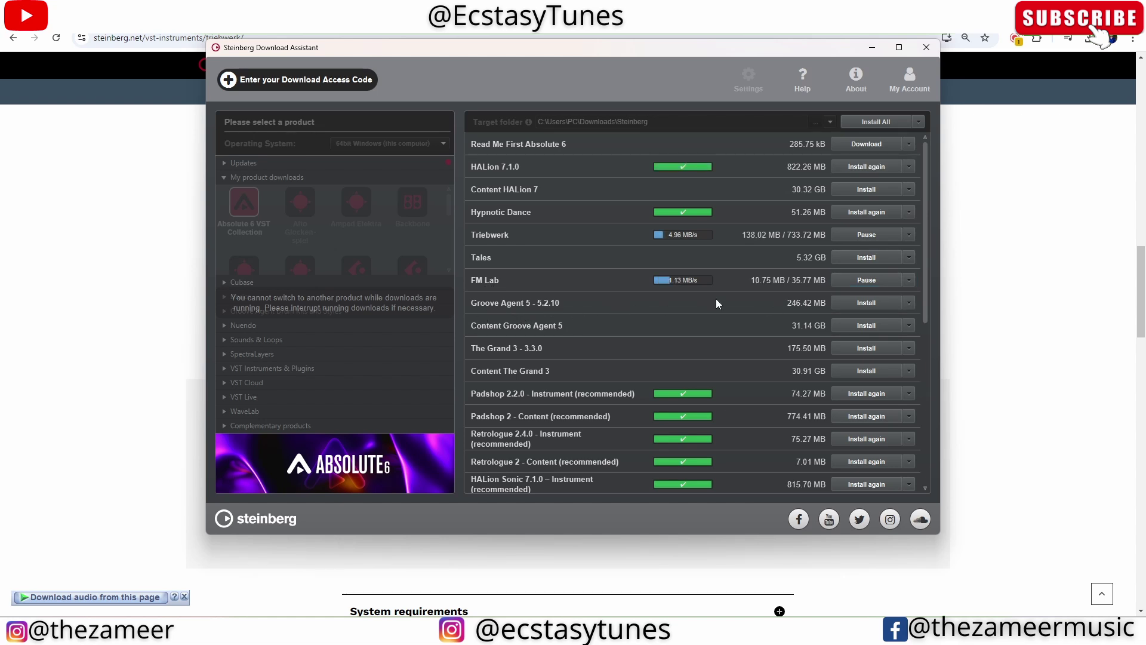
pyautogui.click(854, 304)
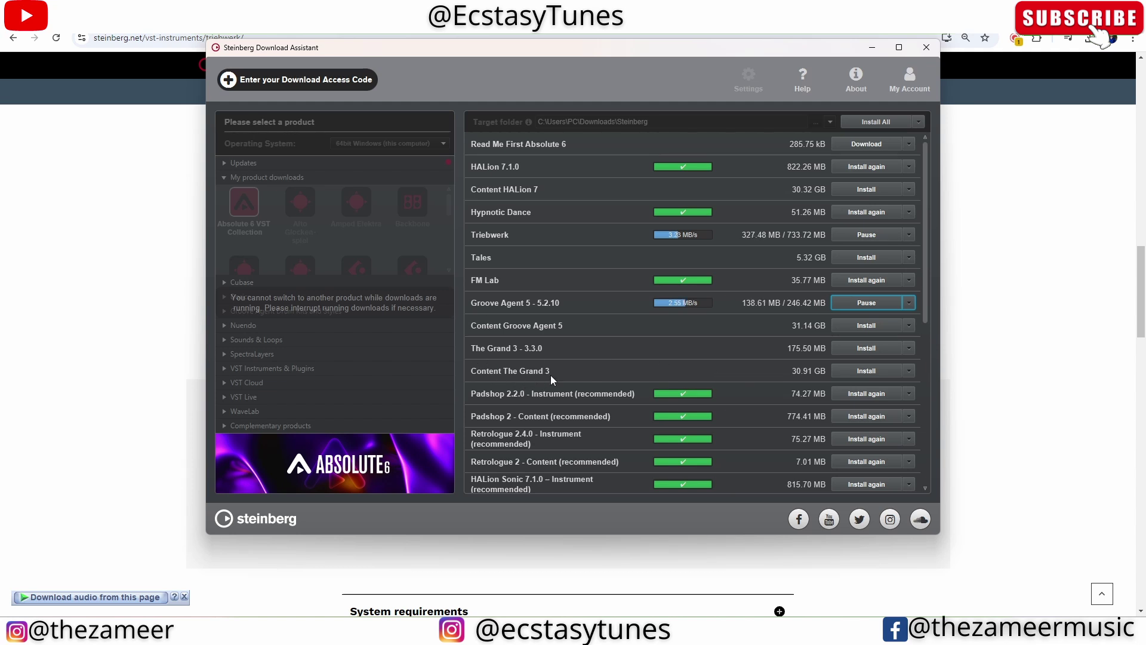
pyautogui.scroll(-1, 551, 375)
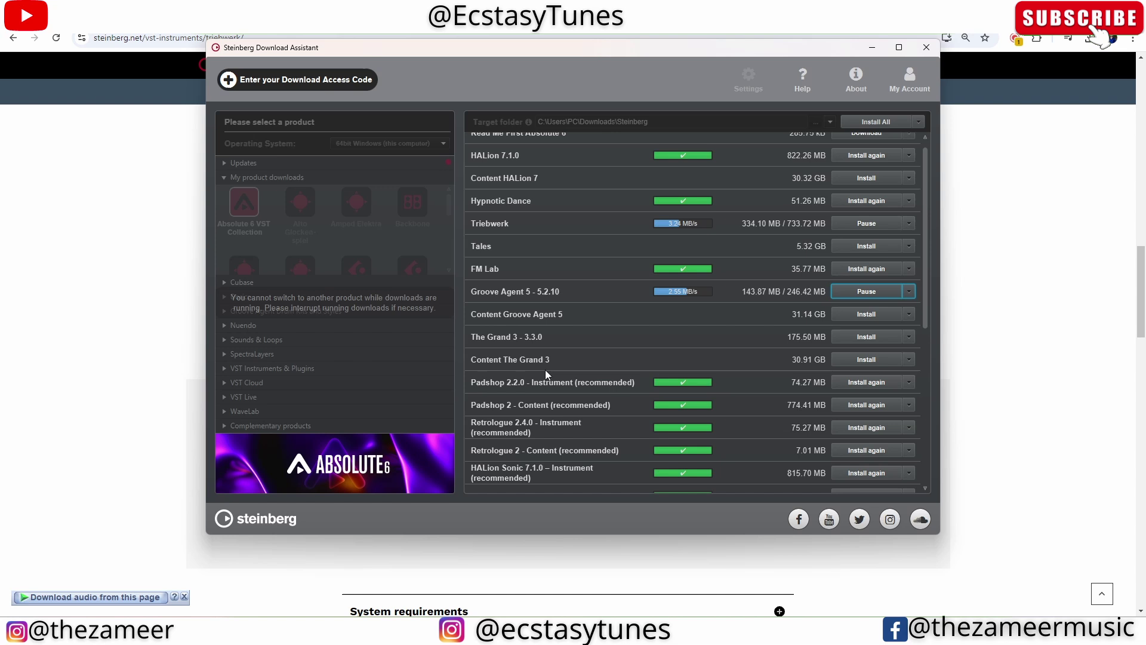
pyautogui.scroll(-2, 543, 368)
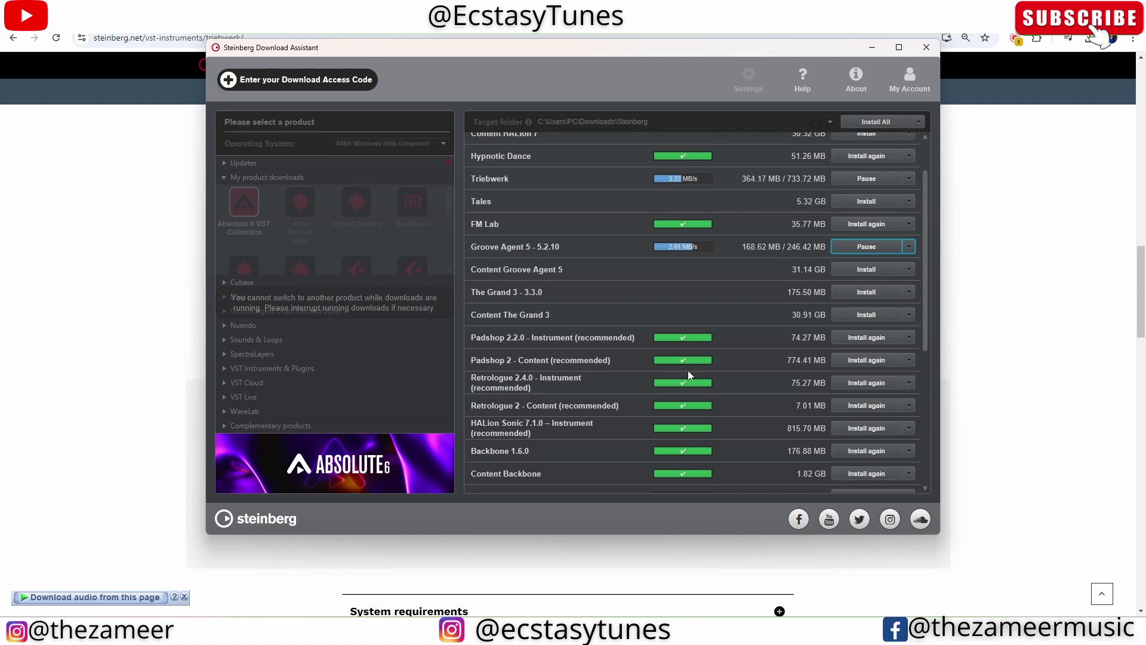
pyautogui.scroll(-1, 570, 379)
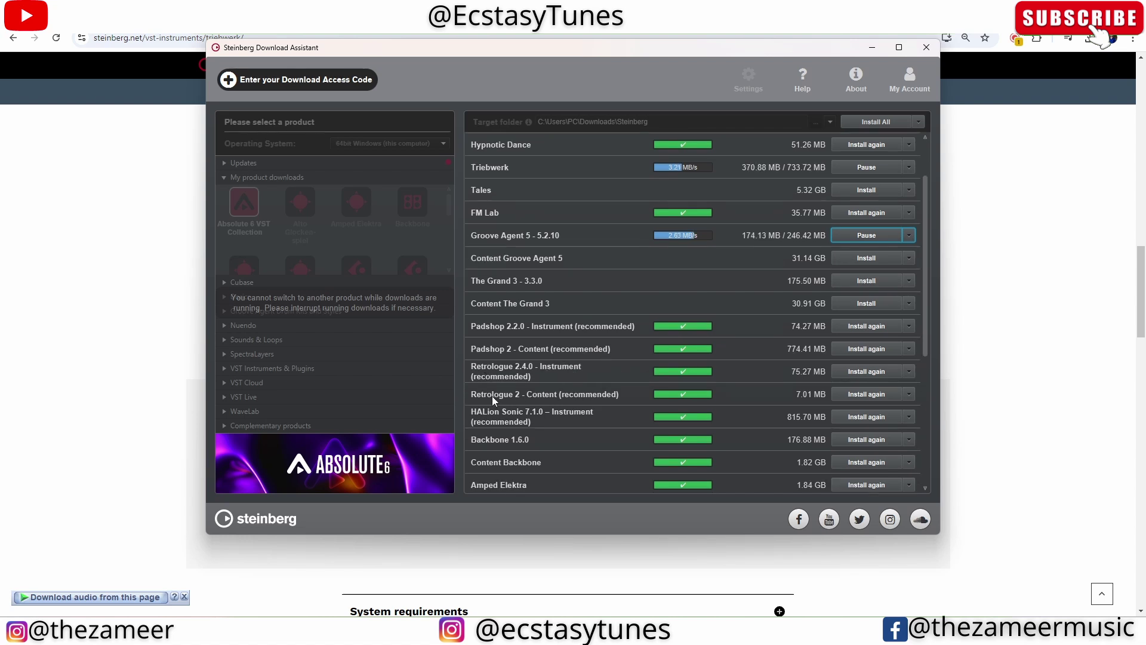
pyautogui.scroll(-1, 493, 389)
pyautogui.scroll(-1, 515, 383)
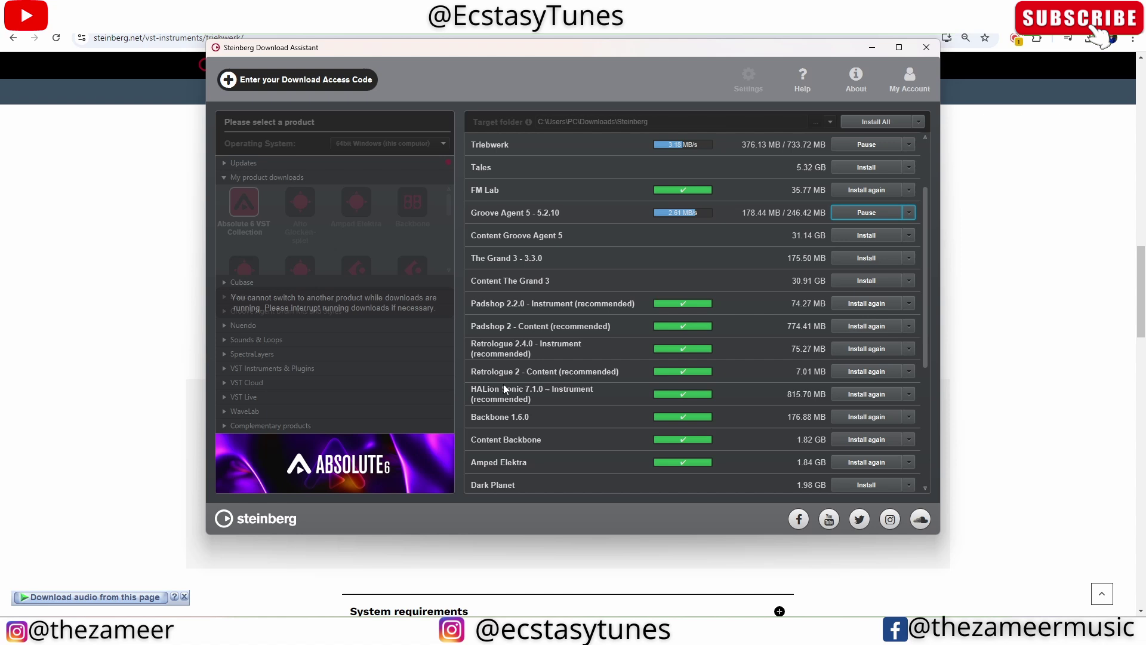
pyautogui.scroll(-1, 503, 384)
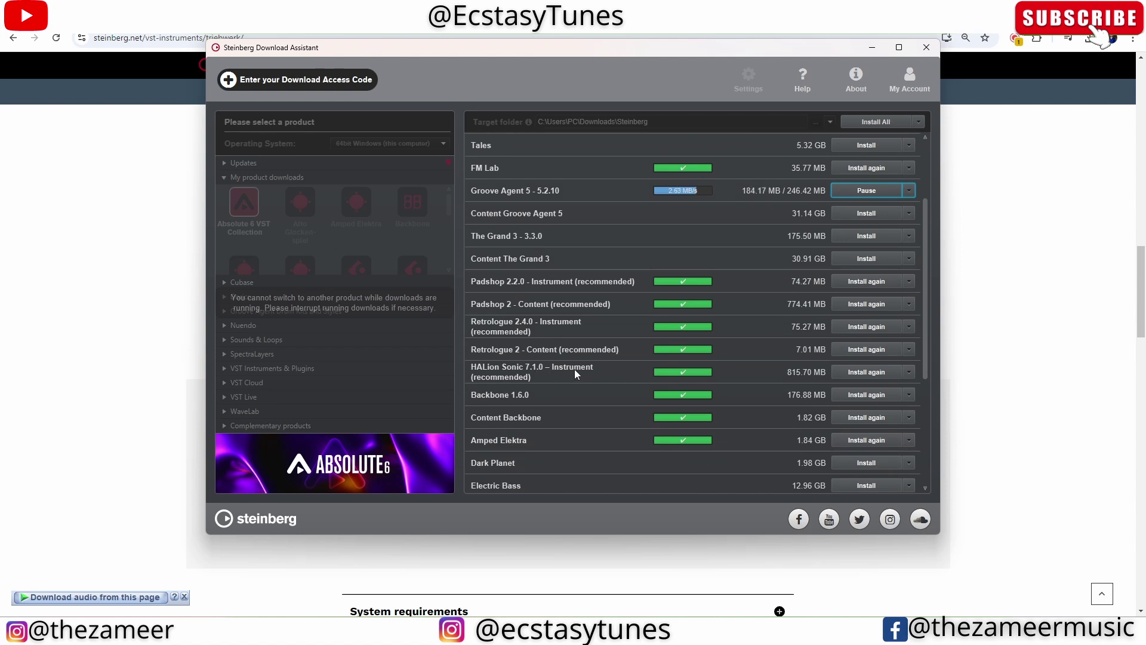
pyautogui.scroll(-1, 575, 370)
pyautogui.scroll(-1, 538, 375)
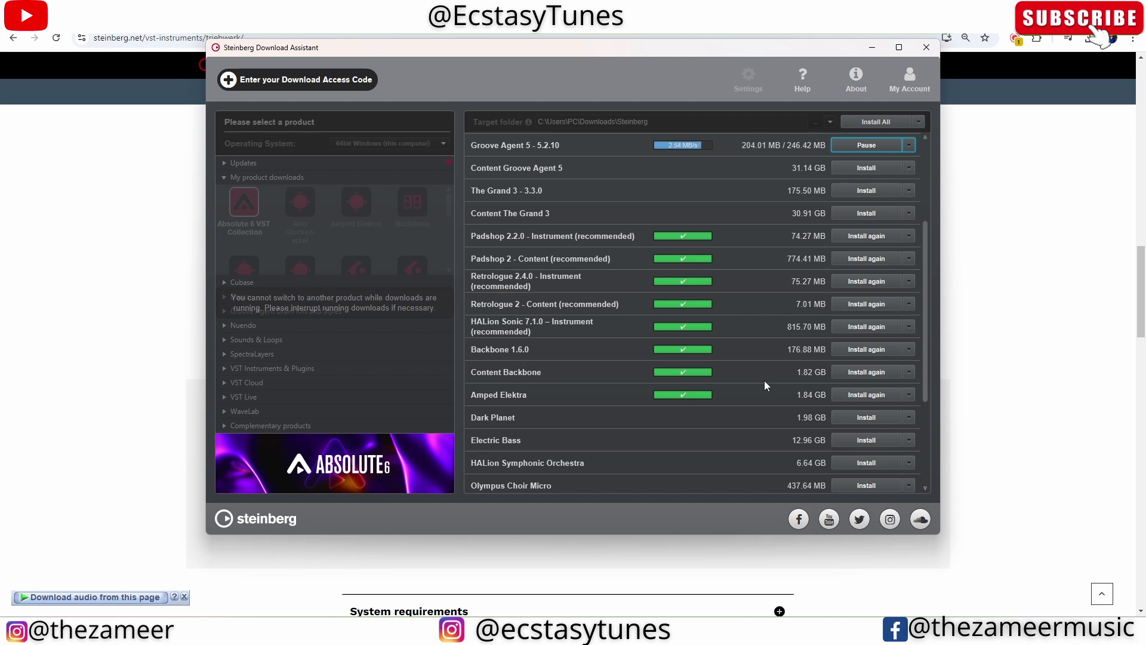
pyautogui.scroll(-1, 579, 397)
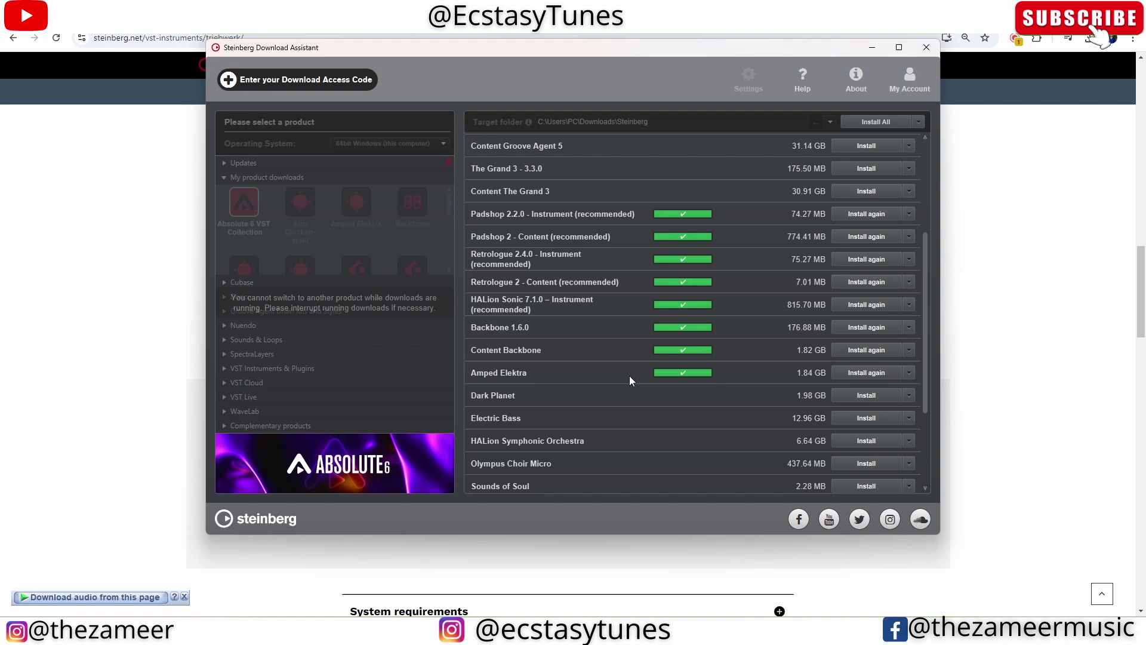
pyautogui.scroll(-1, 576, 376)
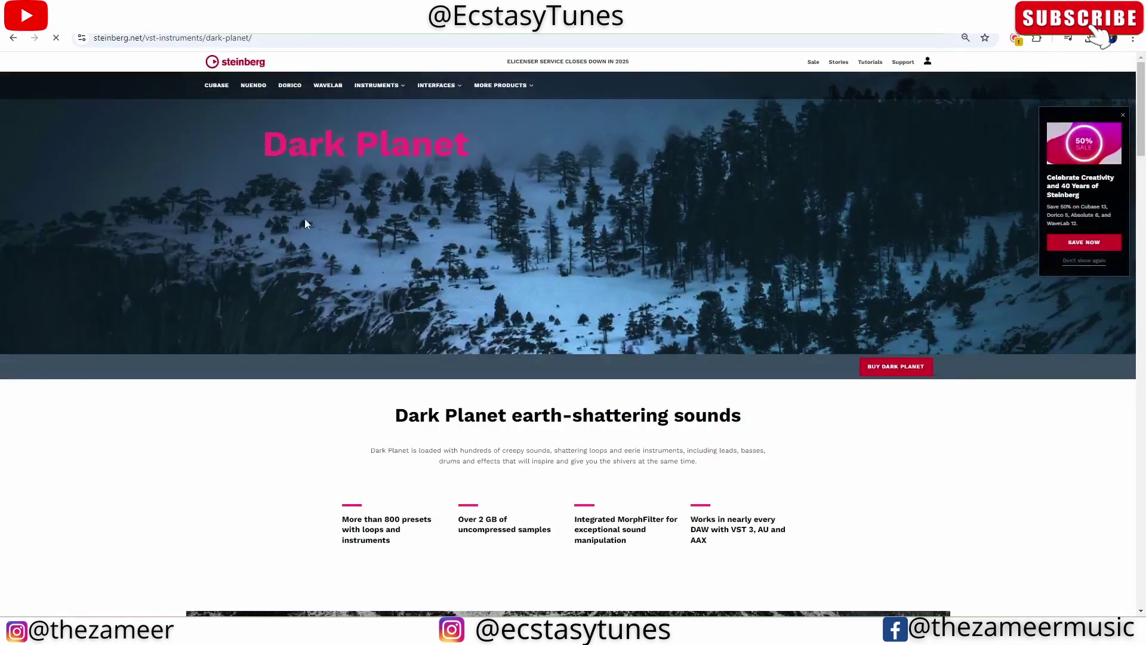
pyautogui.scroll(-2, 502, 284)
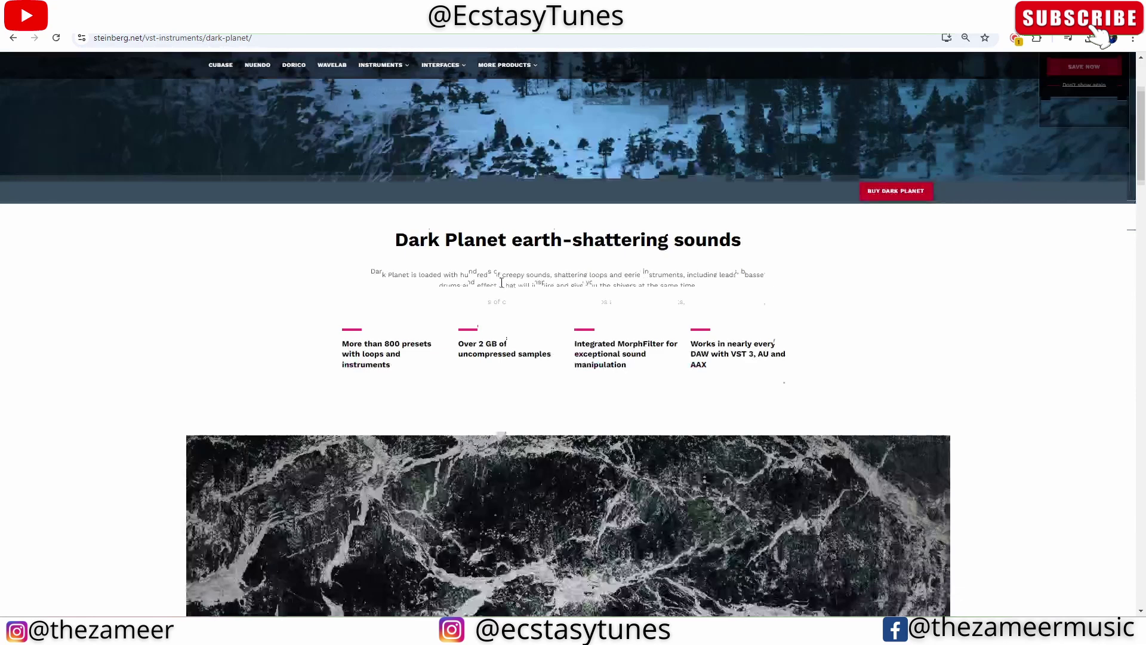
pyautogui.scroll(-2, 794, 281)
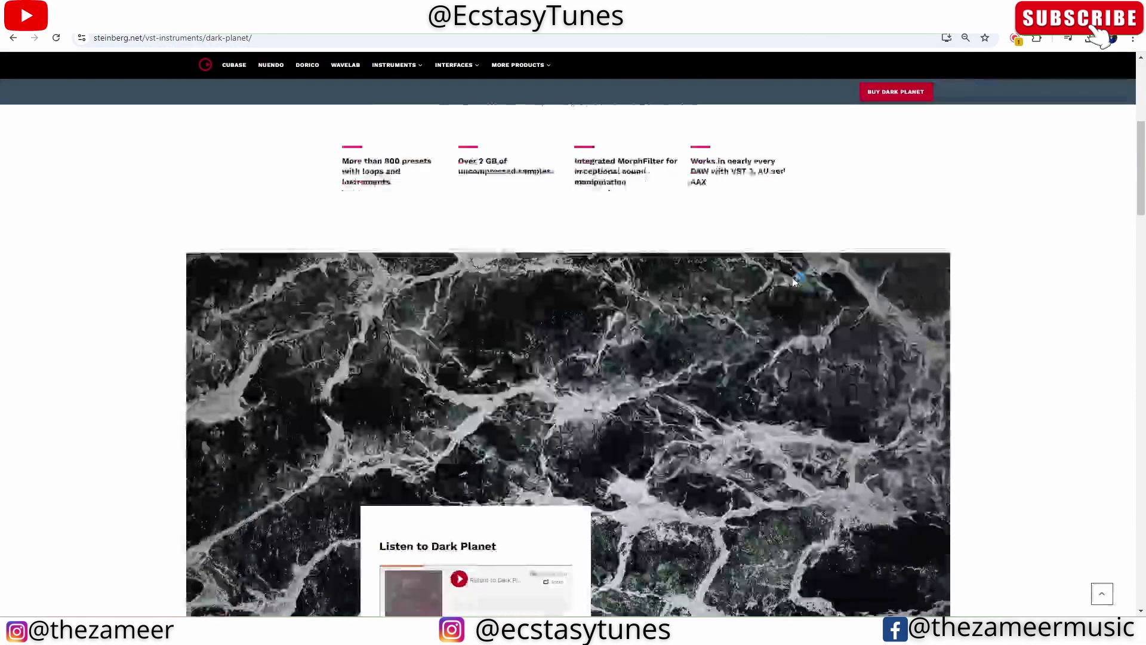
pyautogui.scroll(-3, 793, 281)
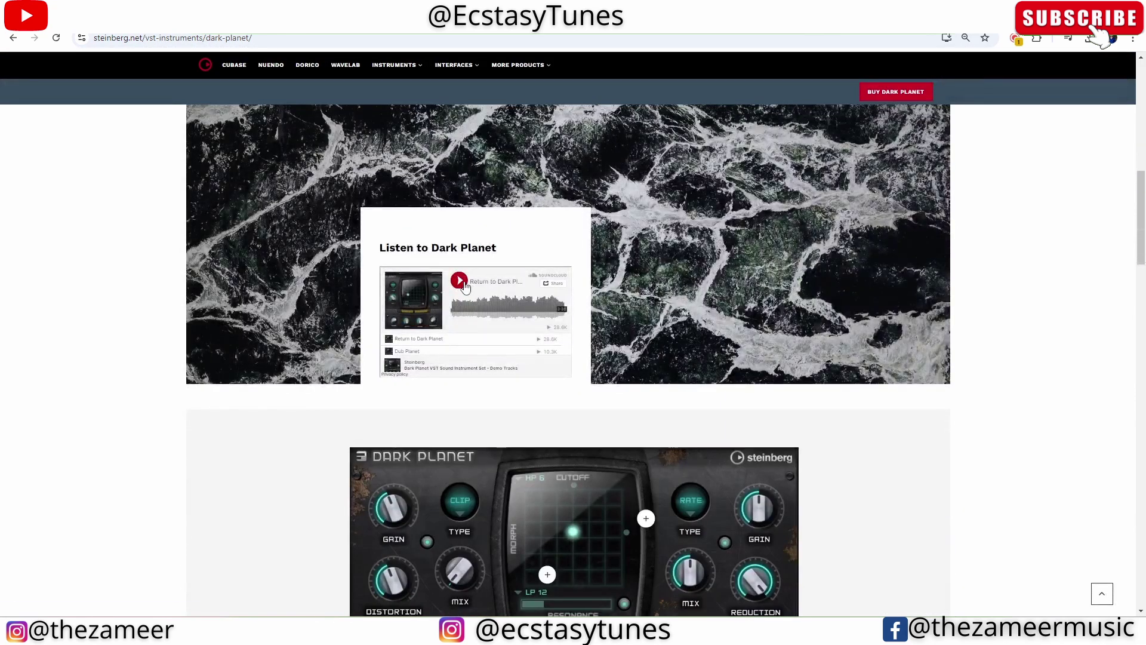
# Play and seek through the Dark Planet, Dub Planet and After Darkness demo tracks
pyautogui.click(462, 284)
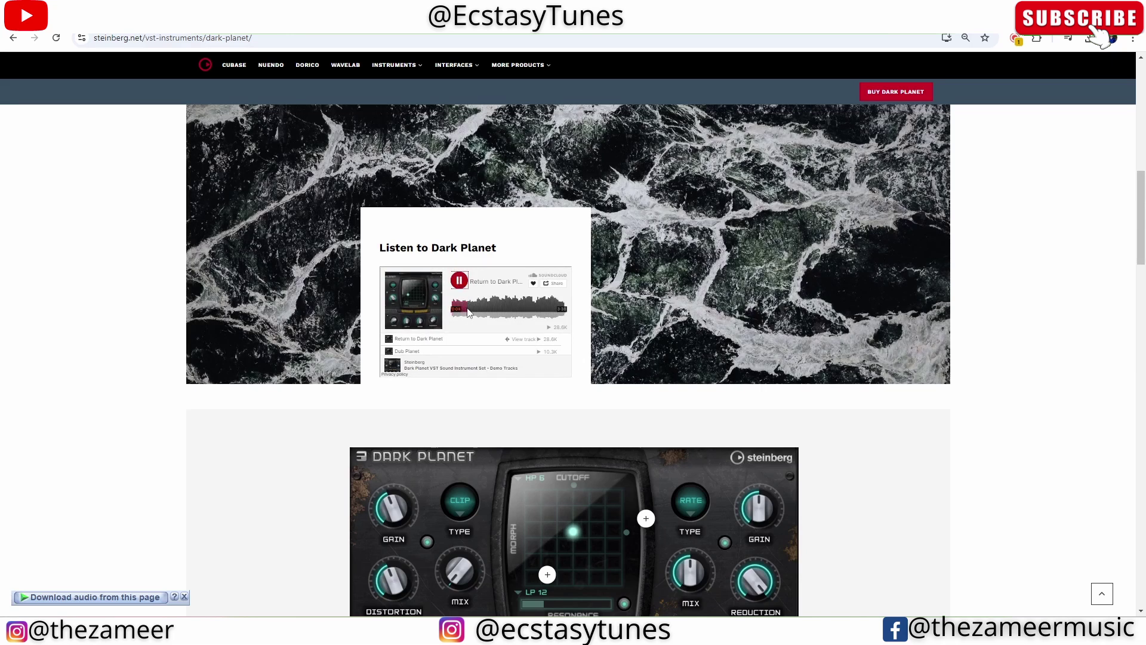
pyautogui.scroll(-3, 809, 336)
pyautogui.scroll(-3, 810, 341)
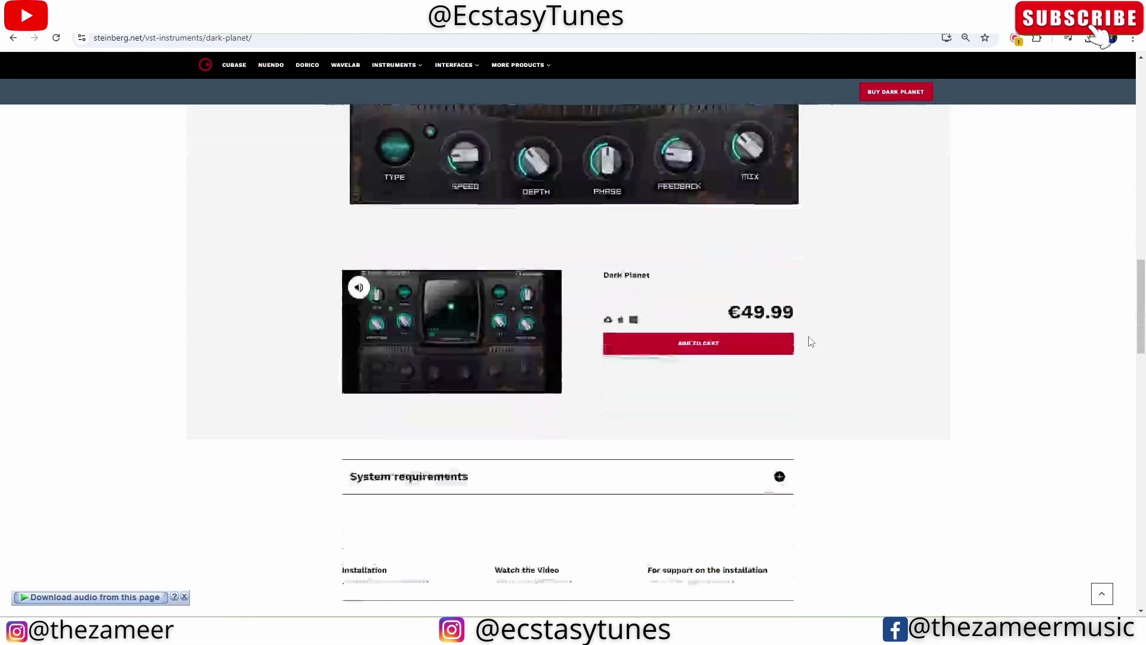
pyautogui.scroll(1, 809, 341)
pyautogui.scroll(-2, 810, 341)
pyautogui.scroll(3, 810, 342)
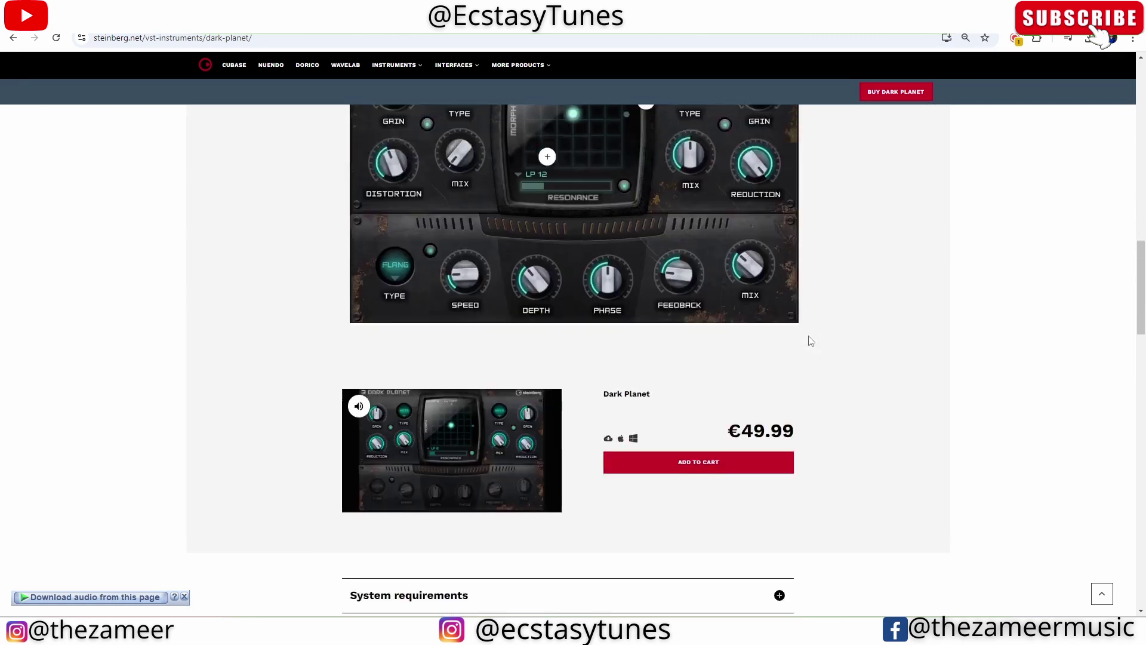
pyautogui.scroll(3, 810, 341)
pyautogui.scroll(2, 810, 342)
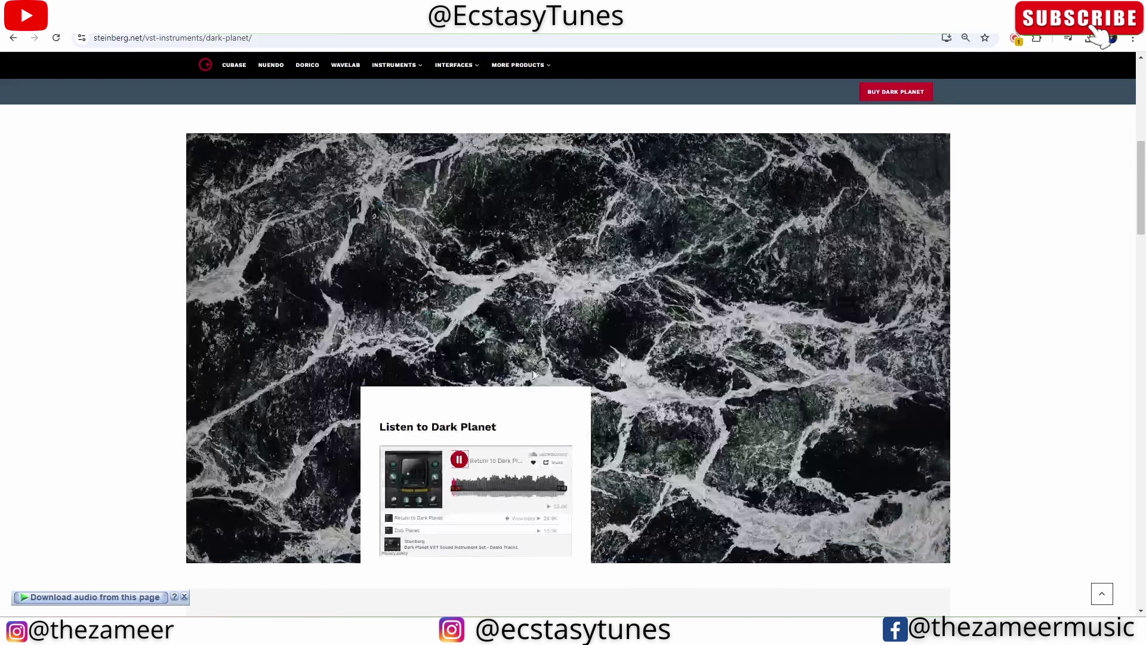
pyautogui.click(468, 488)
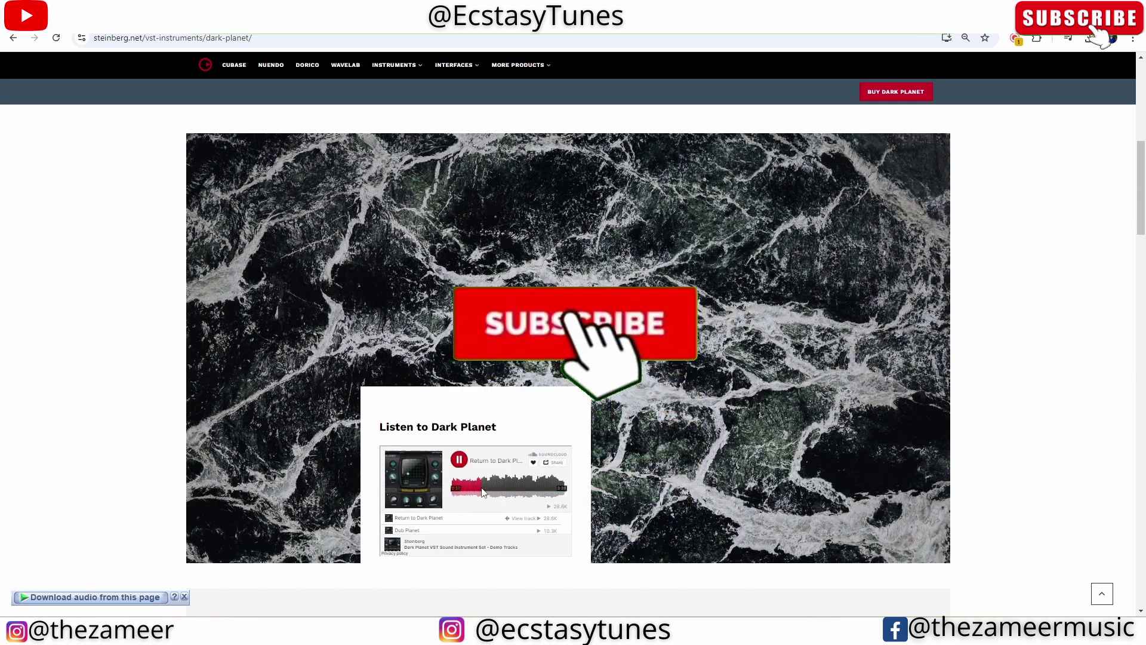
pyautogui.scroll(-2, 481, 488)
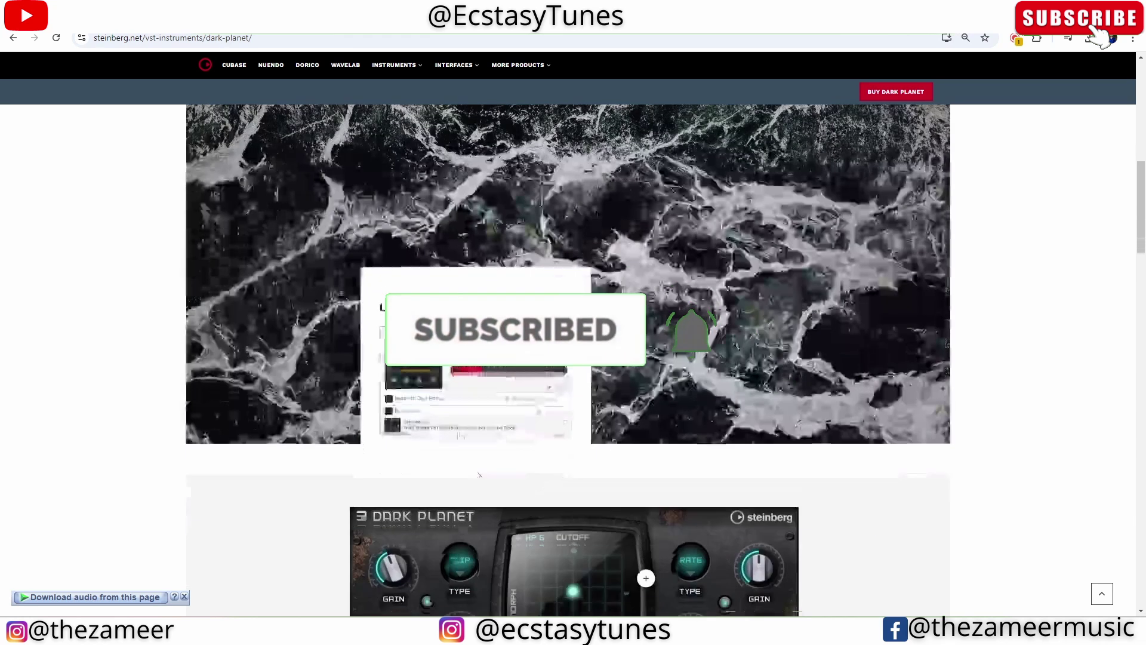
pyautogui.click(413, 412)
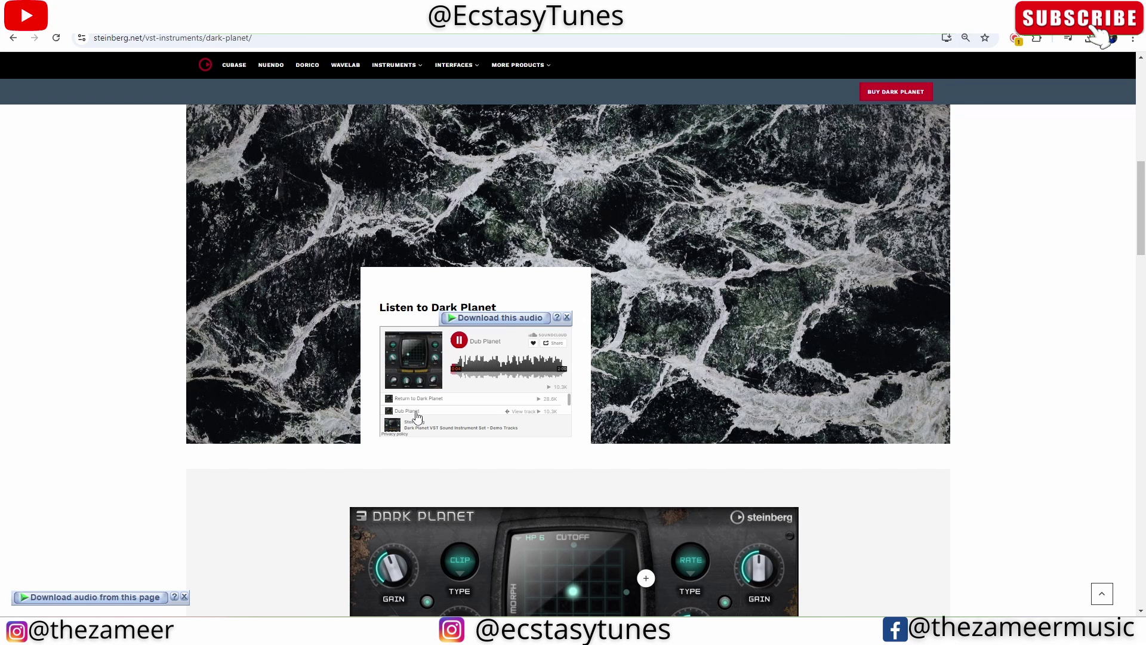
pyautogui.click(448, 415)
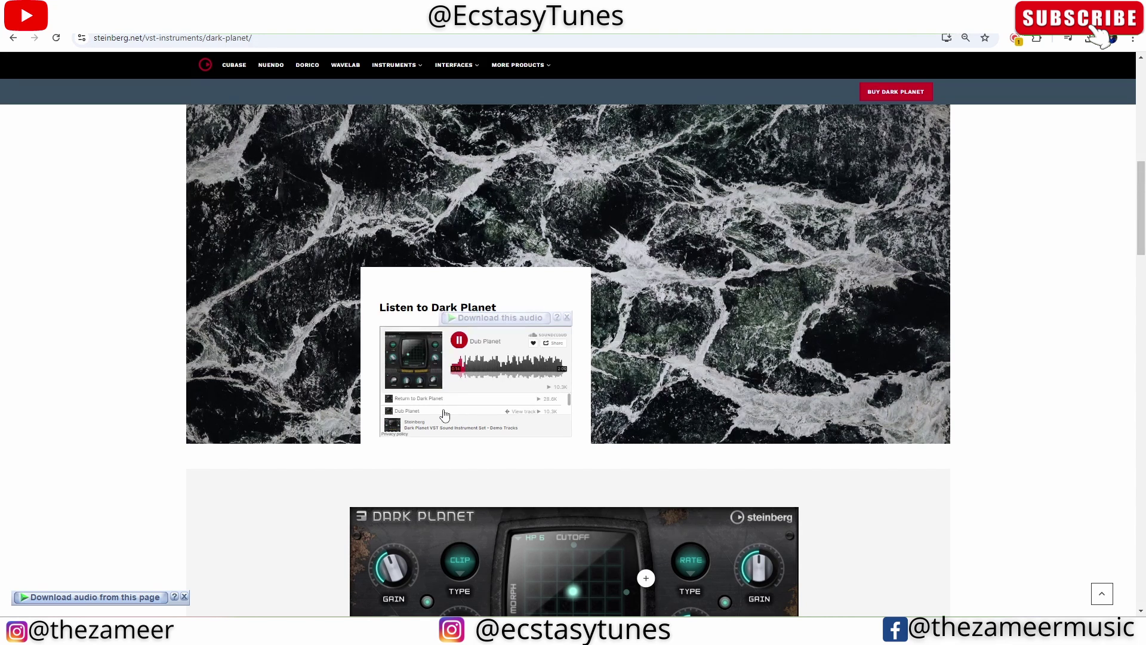
pyautogui.click(445, 414)
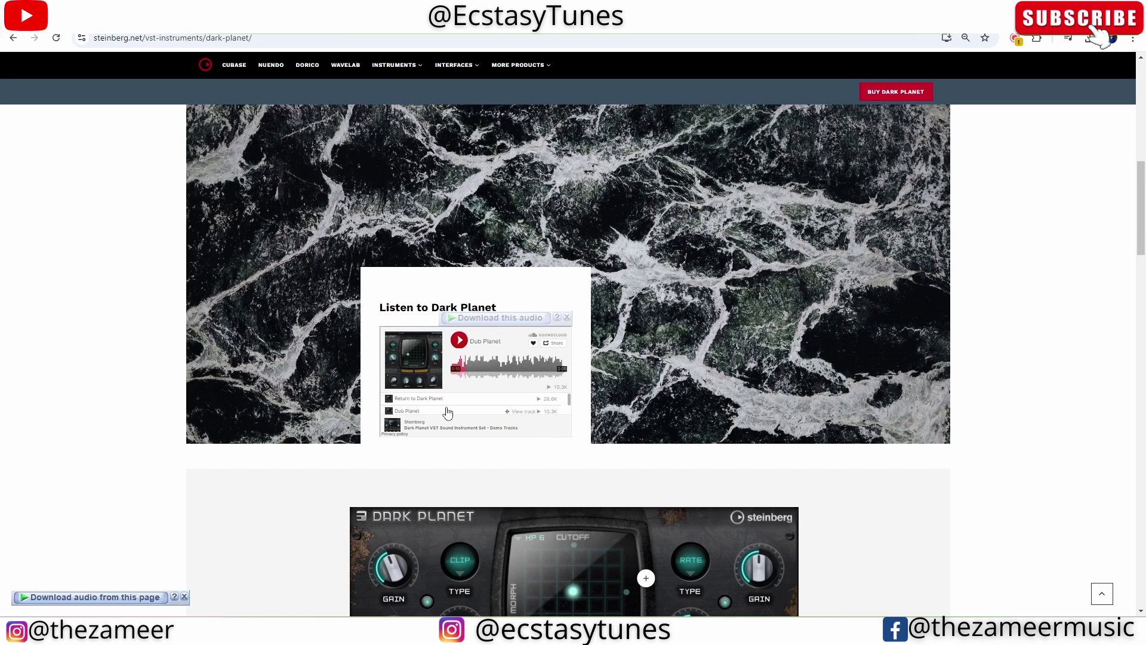
pyautogui.scroll(-3, 447, 412)
pyautogui.click(435, 416)
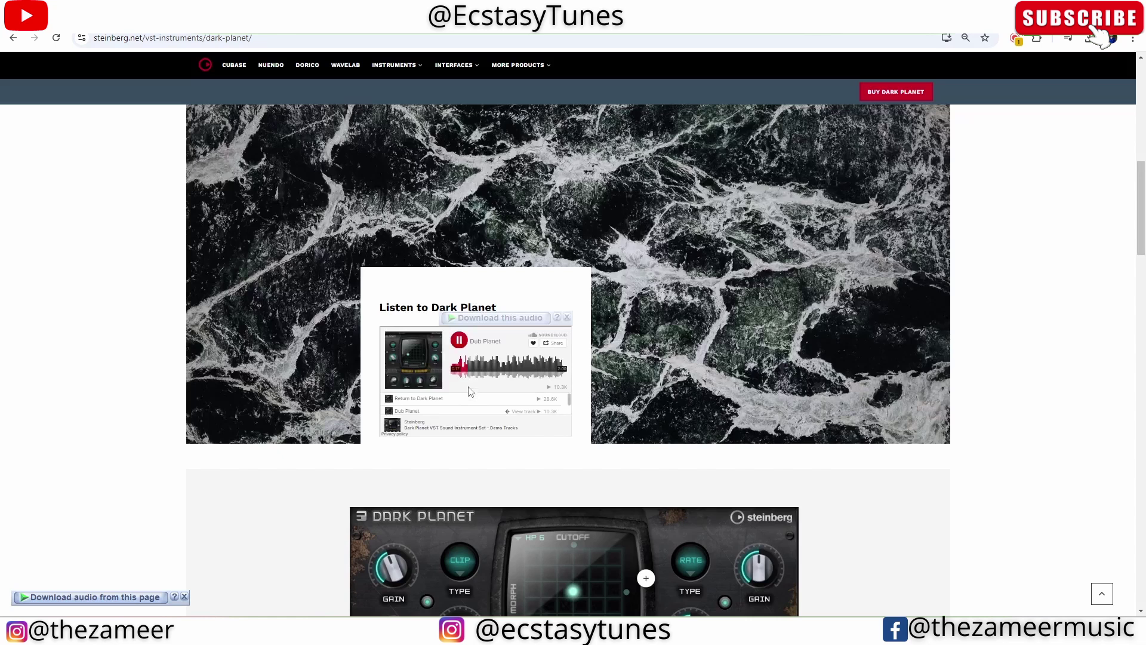
pyautogui.scroll(-1, 439, 416)
pyautogui.scroll(-1, 440, 358)
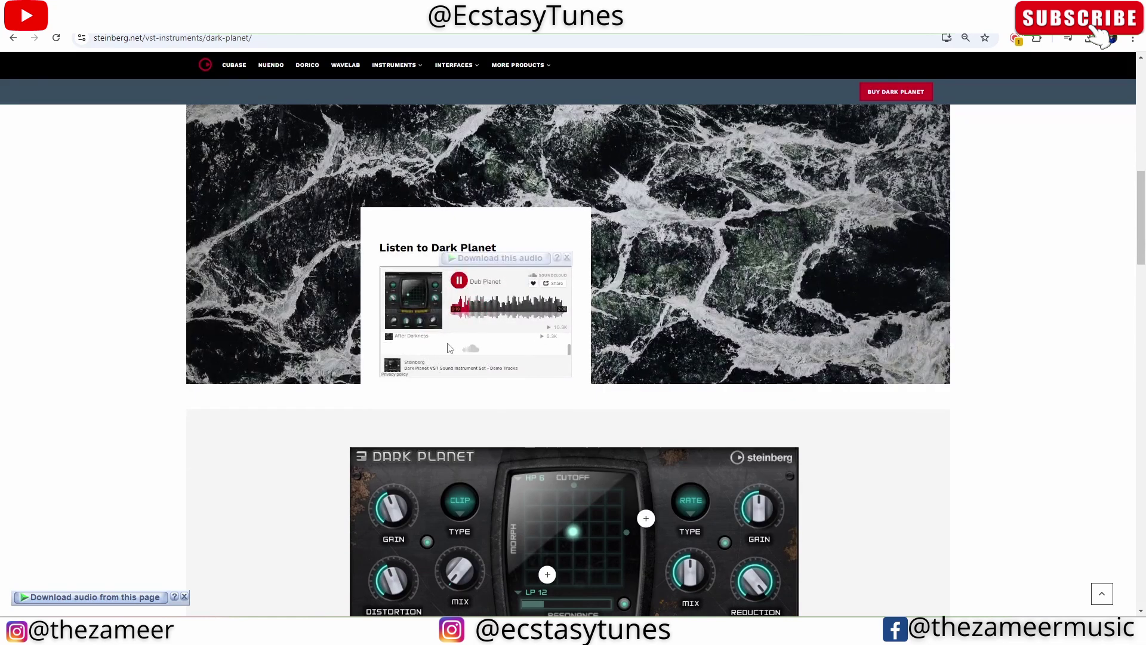
pyautogui.click(427, 341)
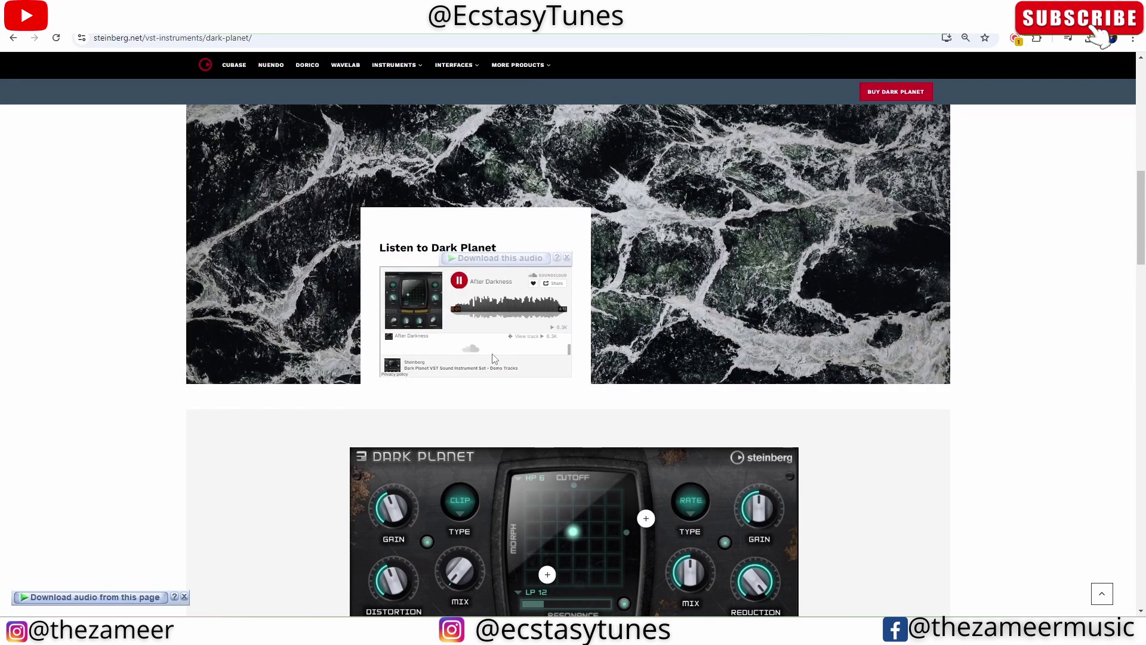
pyautogui.click(473, 313)
pyautogui.scroll(4, 327, 347)
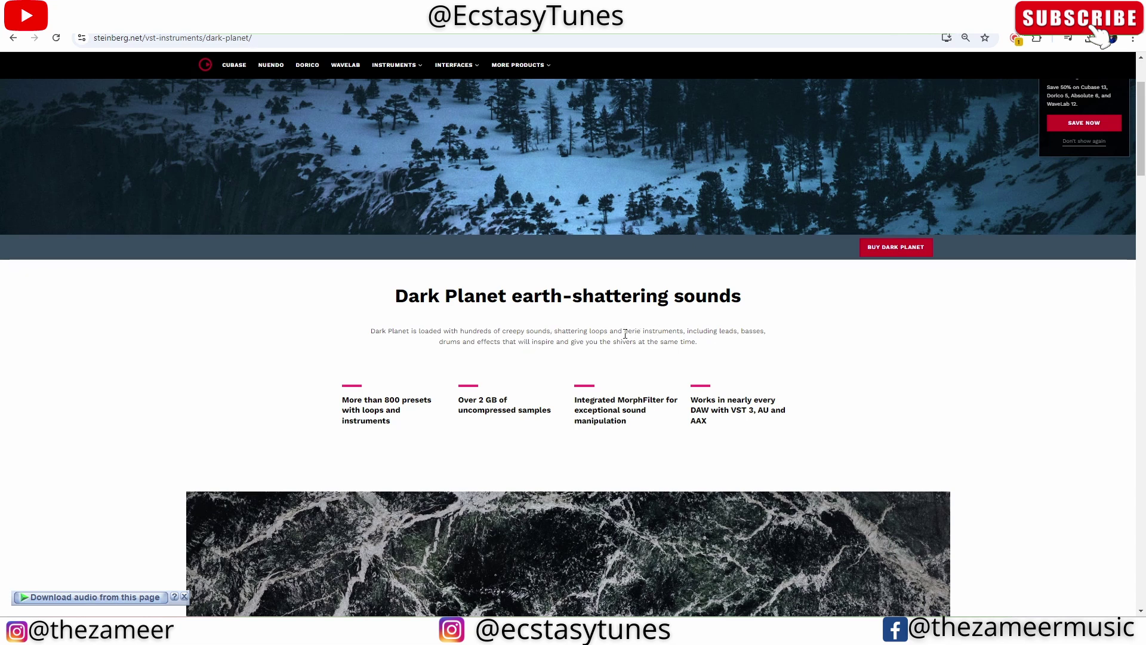
# Select the Dark Planet description paragraph, then switch back to the Download Assistant
pyautogui.moveTo(627, 332); pyautogui.dragTo(374, 331)
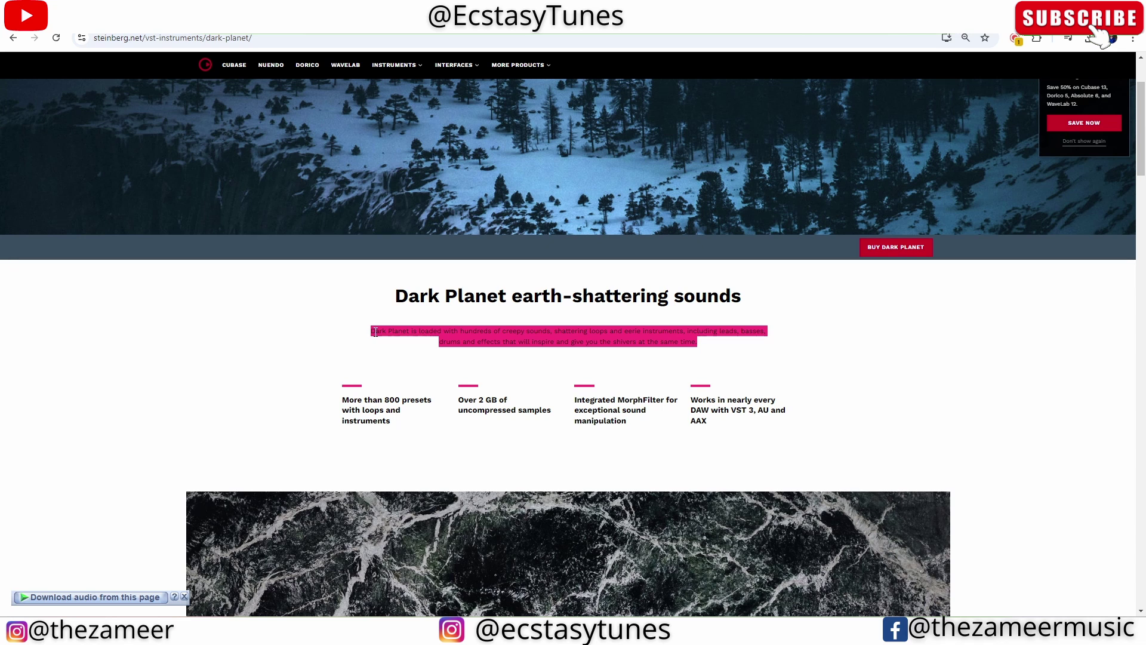
pyautogui.moveTo(714, 354); pyautogui.dragTo(363, 337)
pyautogui.click(747, 333)
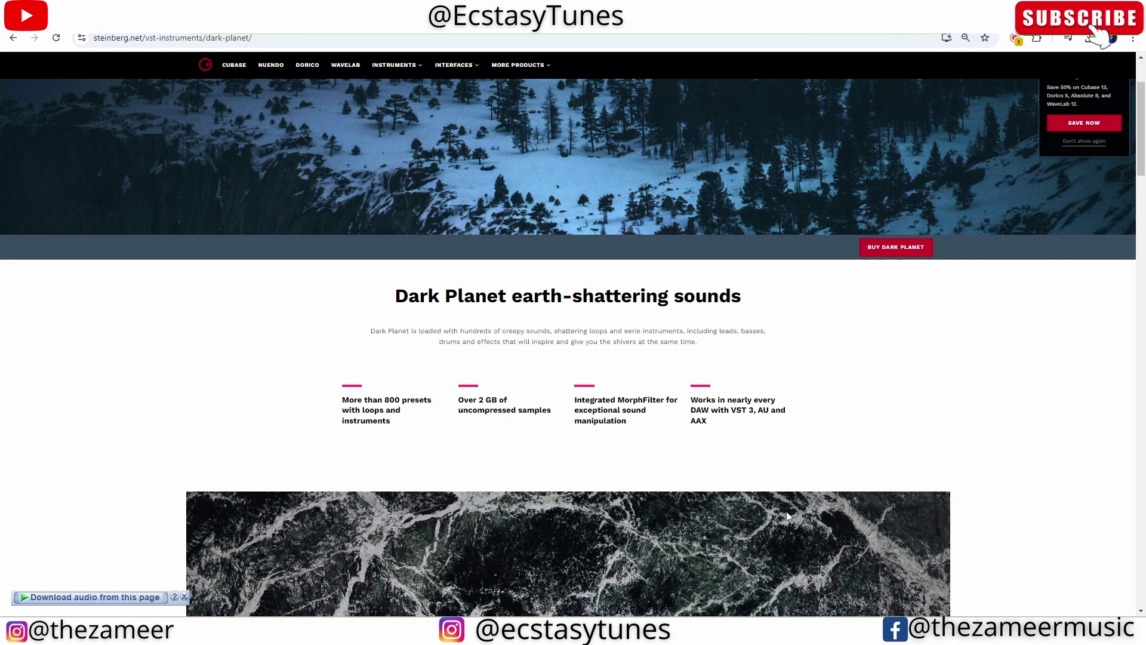
pyautogui.hotkey('alt', 'Tab')
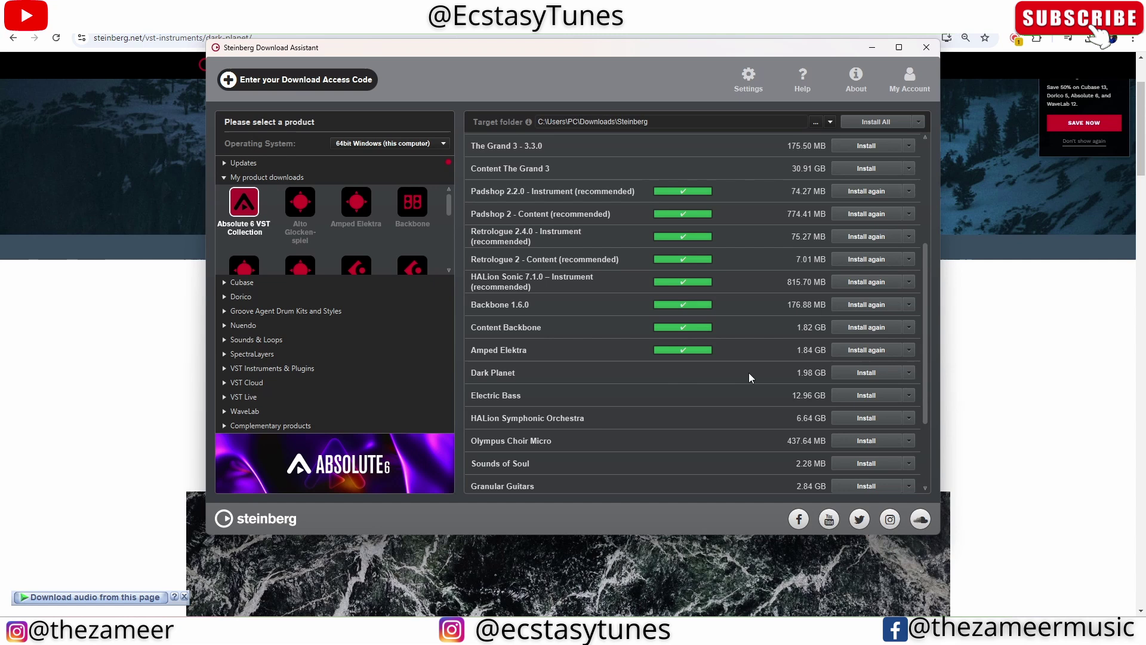
pyautogui.scroll(-1, 744, 380)
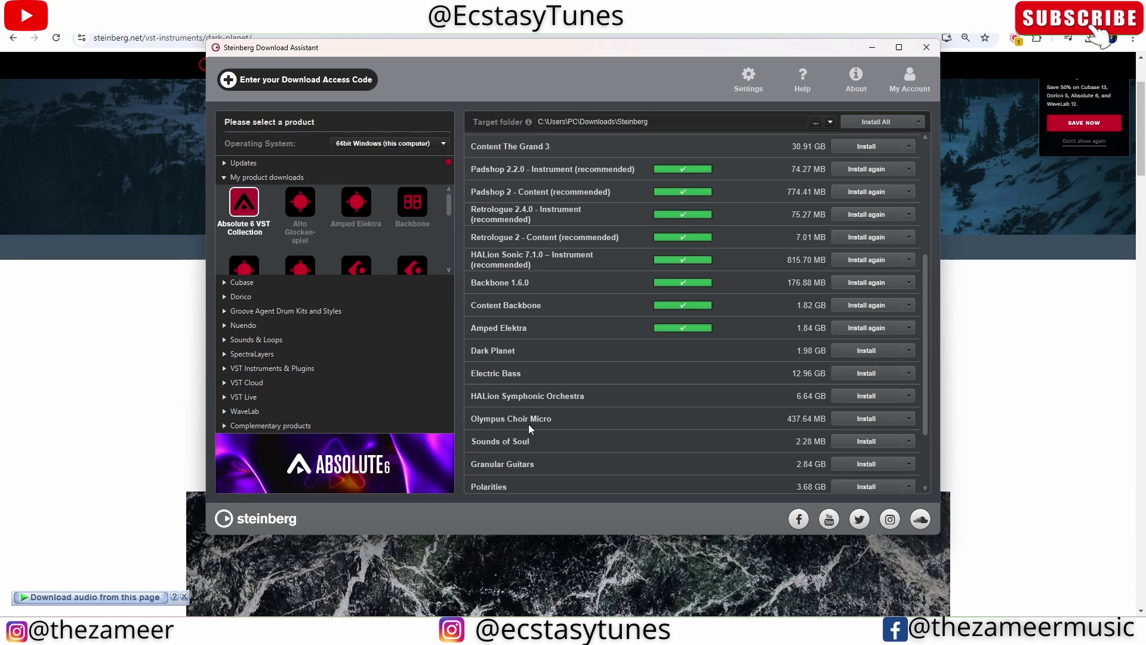
# Start installing Olympus Choir Micro from the Absolute 6 list
pyautogui.click(867, 419)
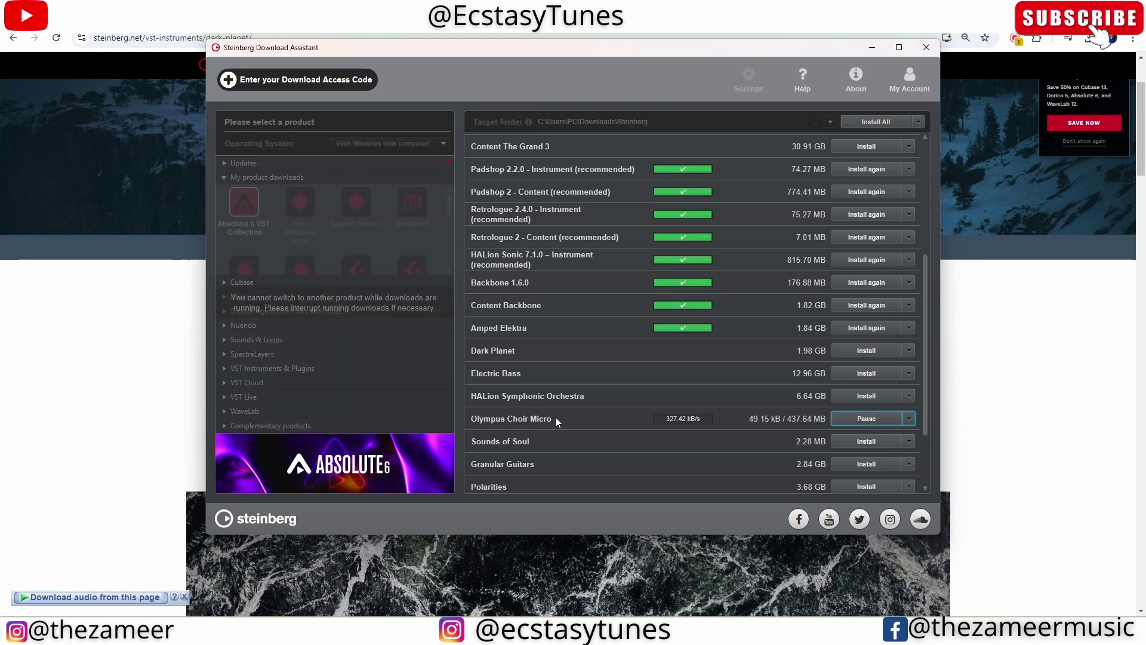
pyautogui.scroll(1, 573, 431)
pyautogui.scroll(2, 784, 387)
pyautogui.scroll(3, 770, 387)
pyautogui.scroll(1, 754, 388)
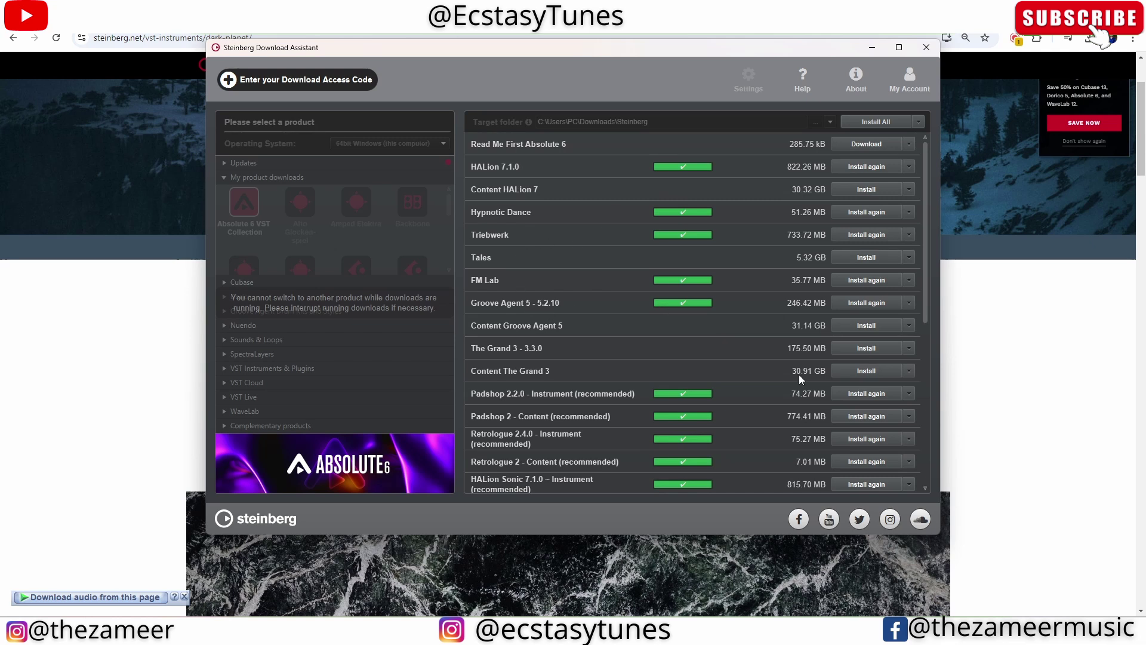
pyautogui.scroll(-3, 799, 375)
pyautogui.scroll(-2, 779, 370)
pyautogui.scroll(-2, 777, 394)
pyautogui.scroll(-1, 777, 394)
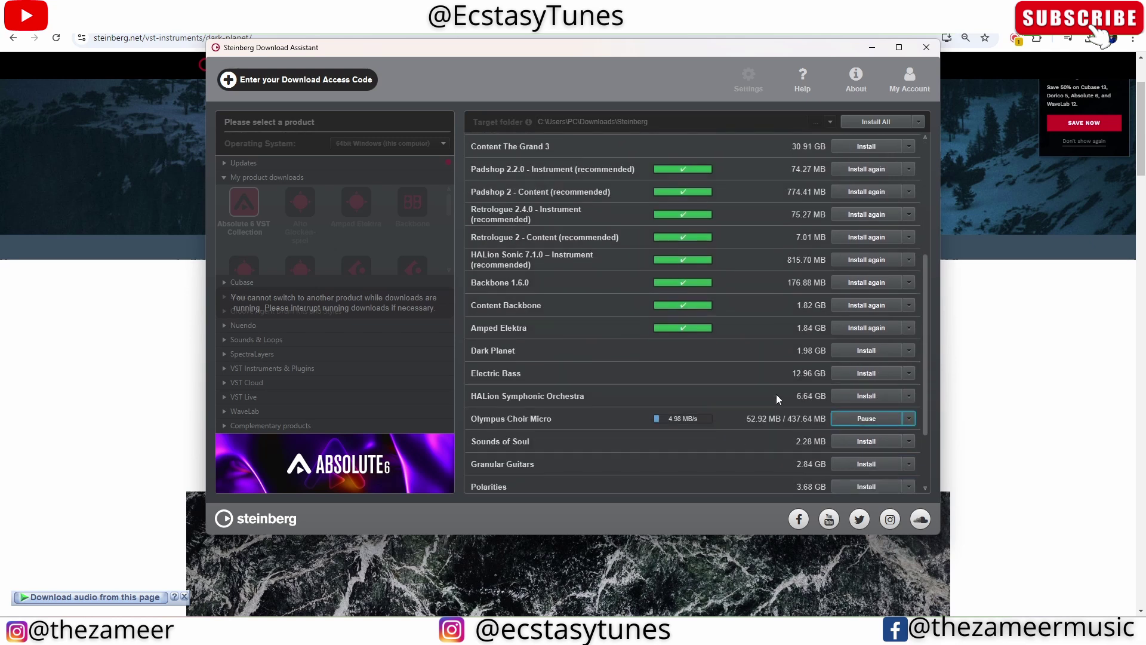
pyautogui.scroll(-1, 776, 394)
pyautogui.scroll(-1, 776, 395)
pyautogui.scroll(-1, 776, 394)
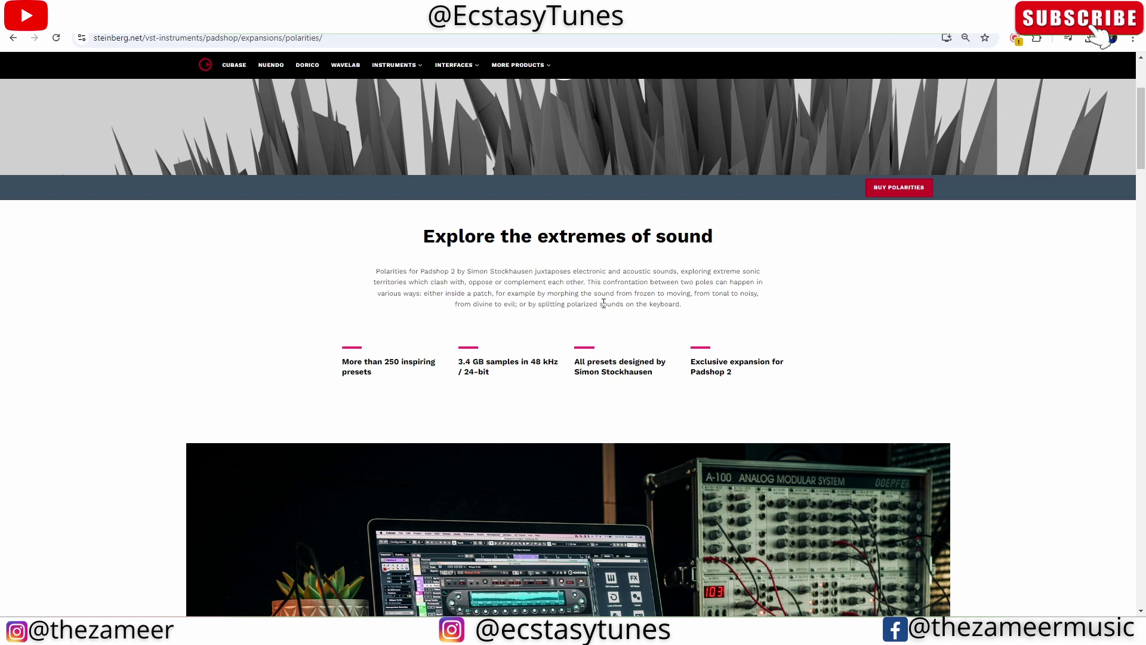
pyautogui.scroll(-2, 567, 307)
pyautogui.scroll(-2, 567, 307)
pyautogui.scroll(-4, 400, 283)
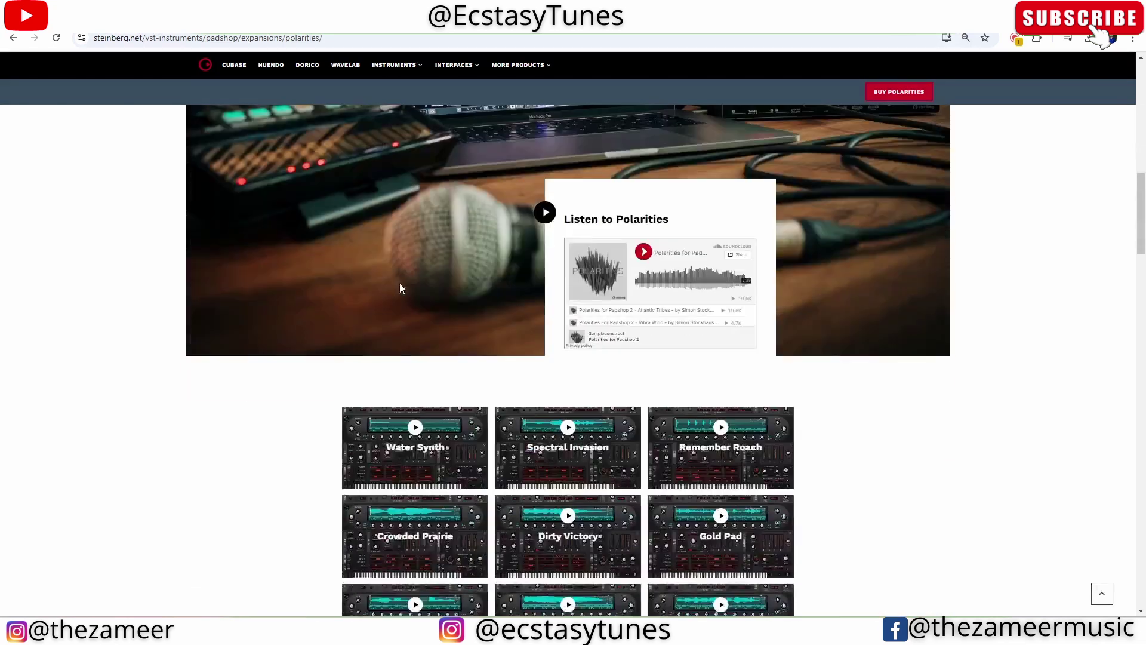
pyautogui.scroll(-2, 289, 437)
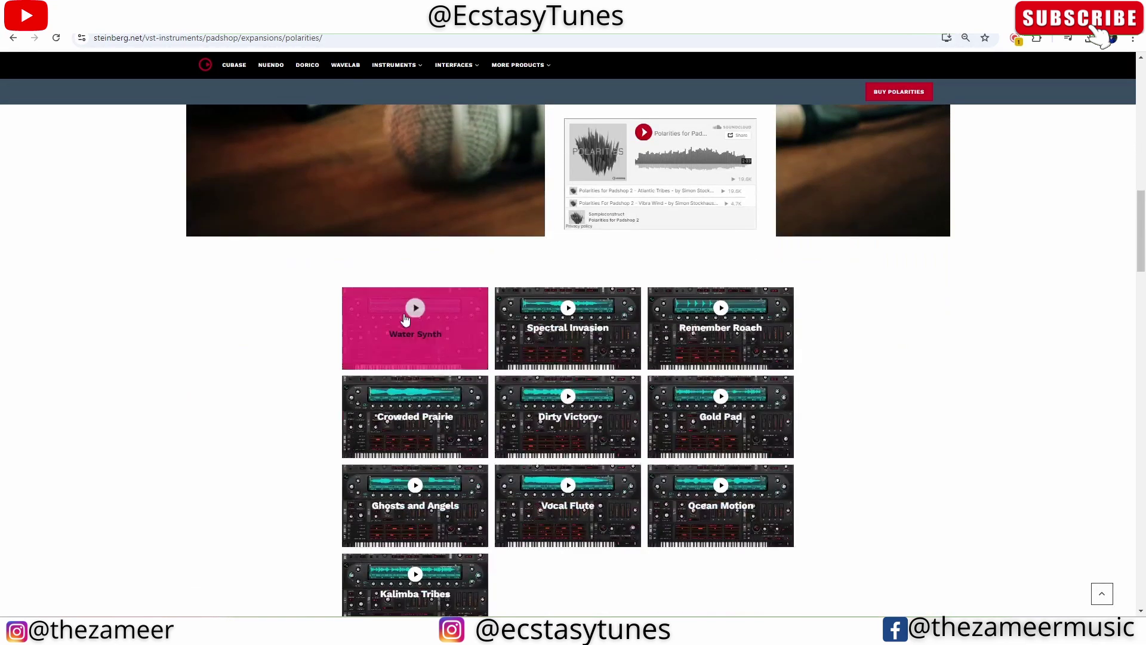
# Preview the Water Synth preset video, skip ahead, then close it
pyautogui.click(415, 310)
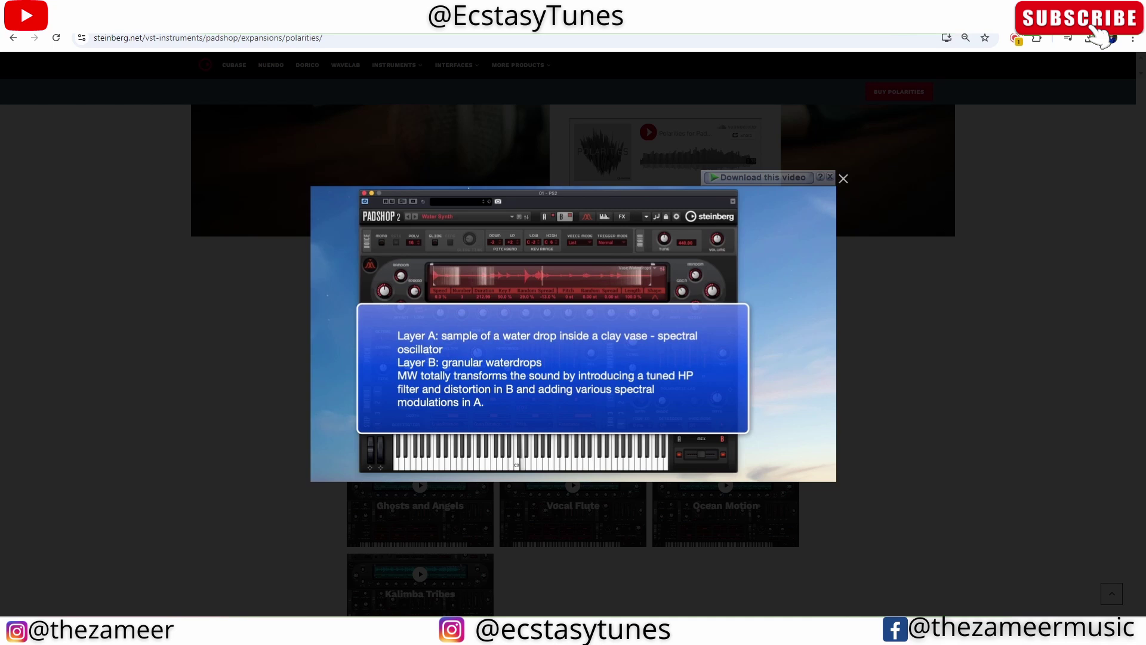
pyautogui.click(484, 466)
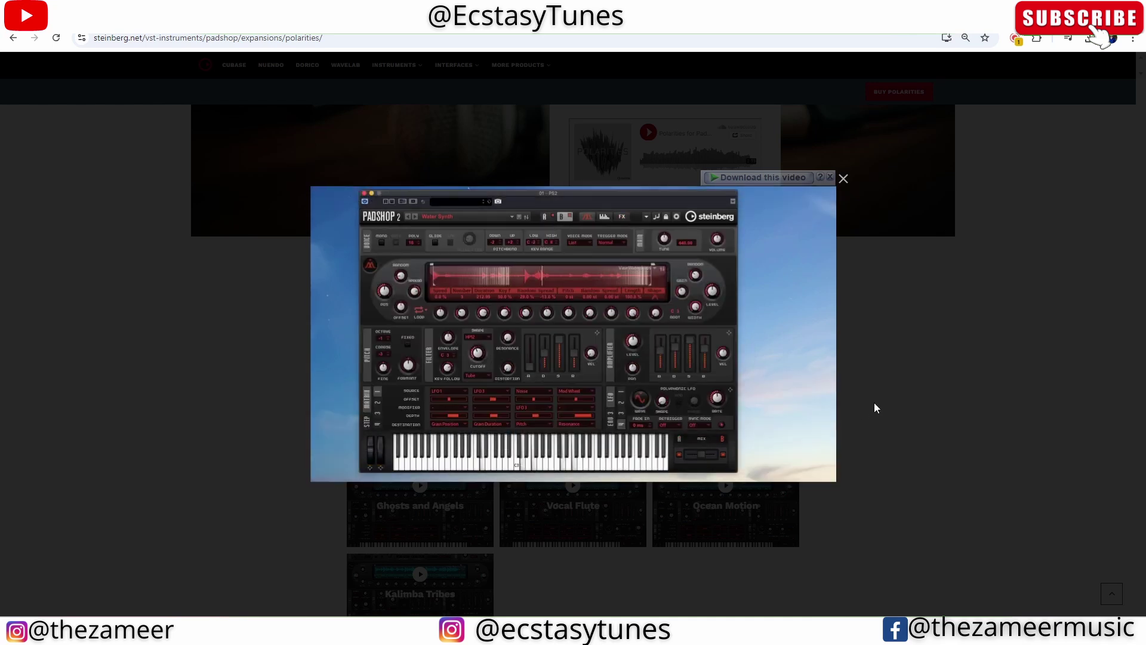
pyautogui.click(874, 402)
# Watch the Spectral Invasion preset video, seeking ahead, then close it
pyautogui.click(517, 328)
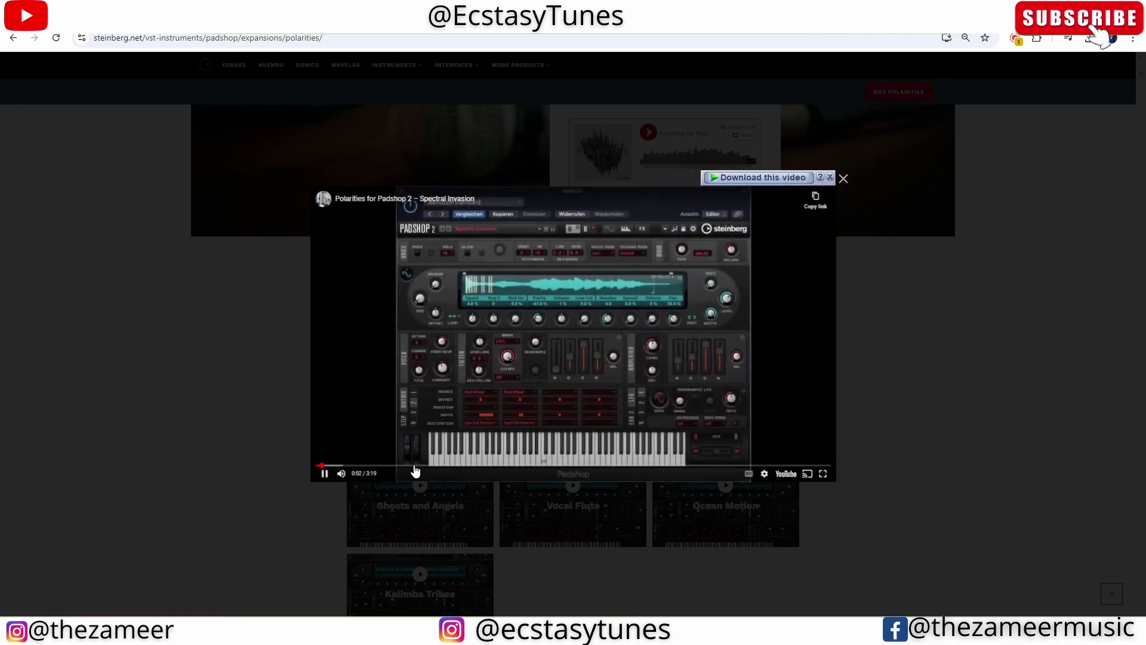
pyautogui.click(415, 467)
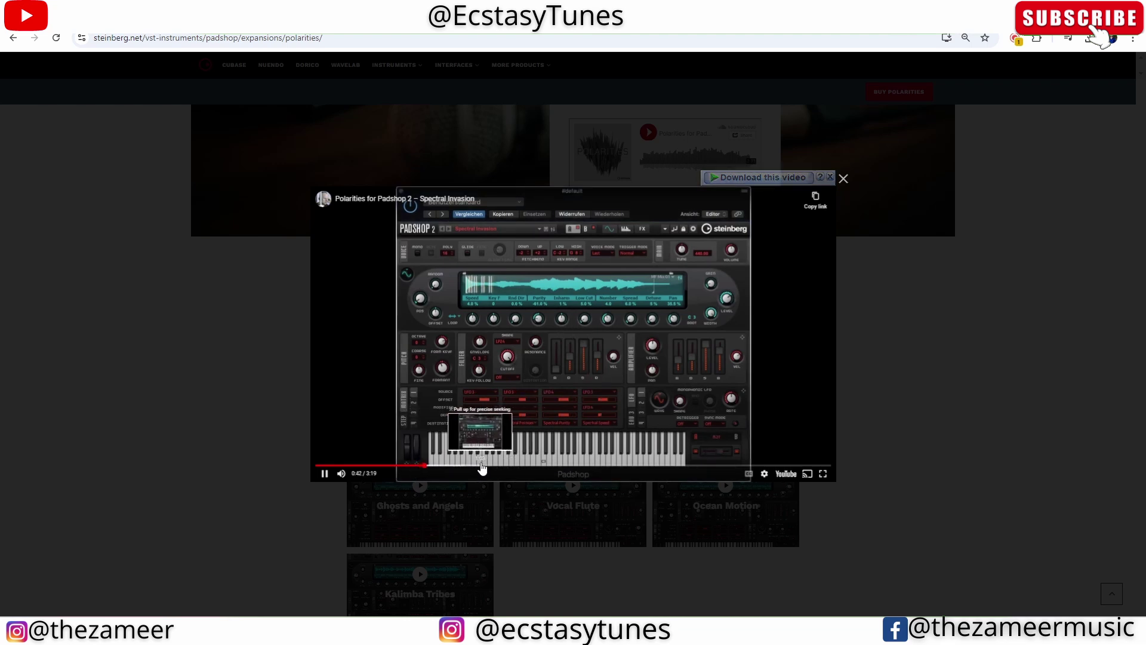
pyautogui.click(483, 467)
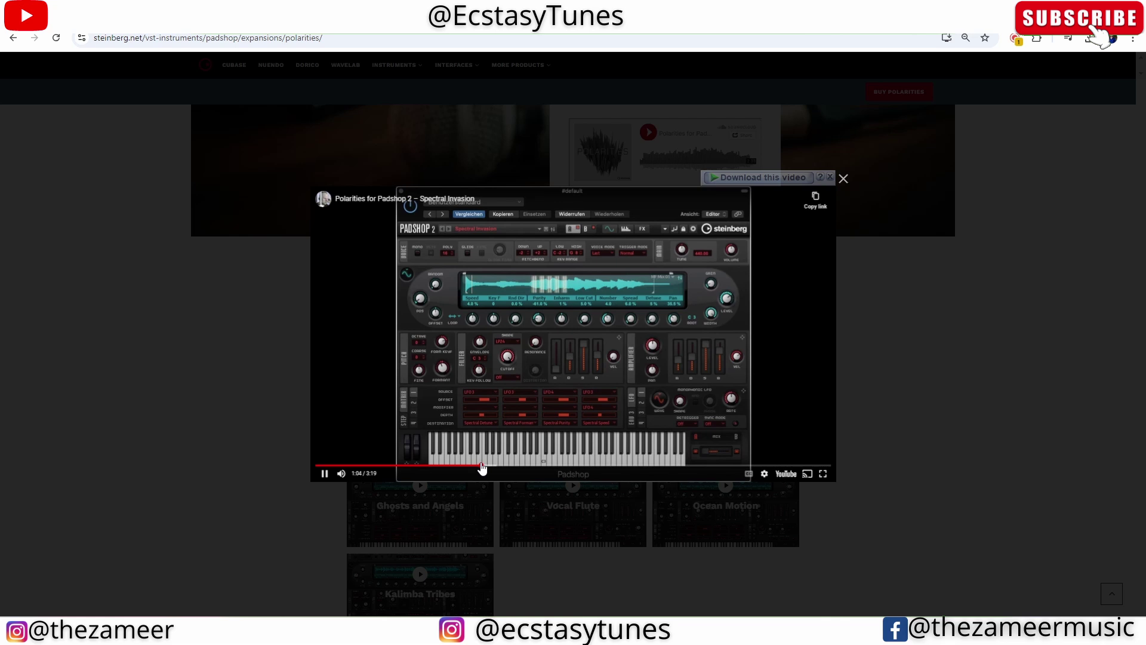
pyautogui.click(511, 468)
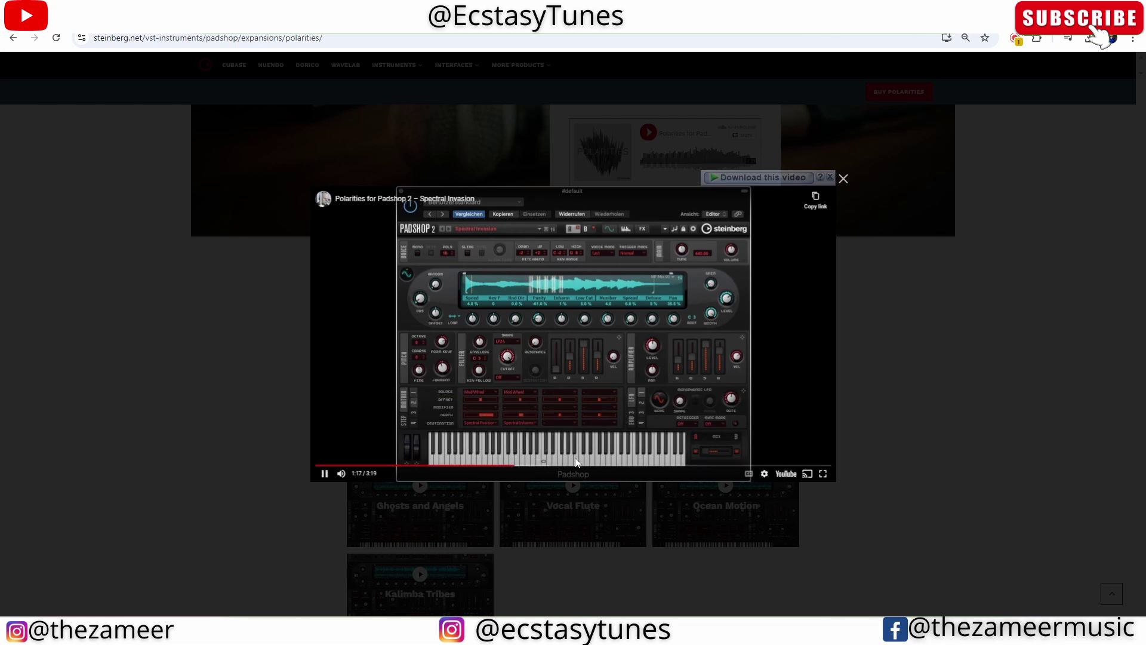
pyautogui.click(887, 410)
pyautogui.scroll(7, 244, 374)
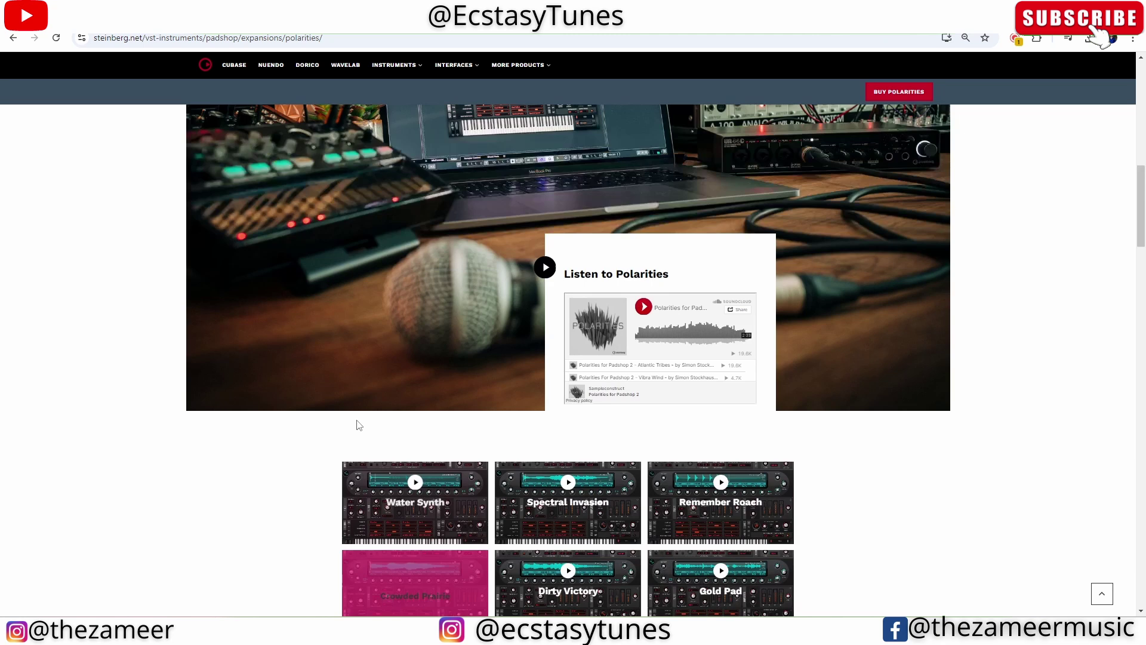
pyautogui.scroll(2, 478, 385)
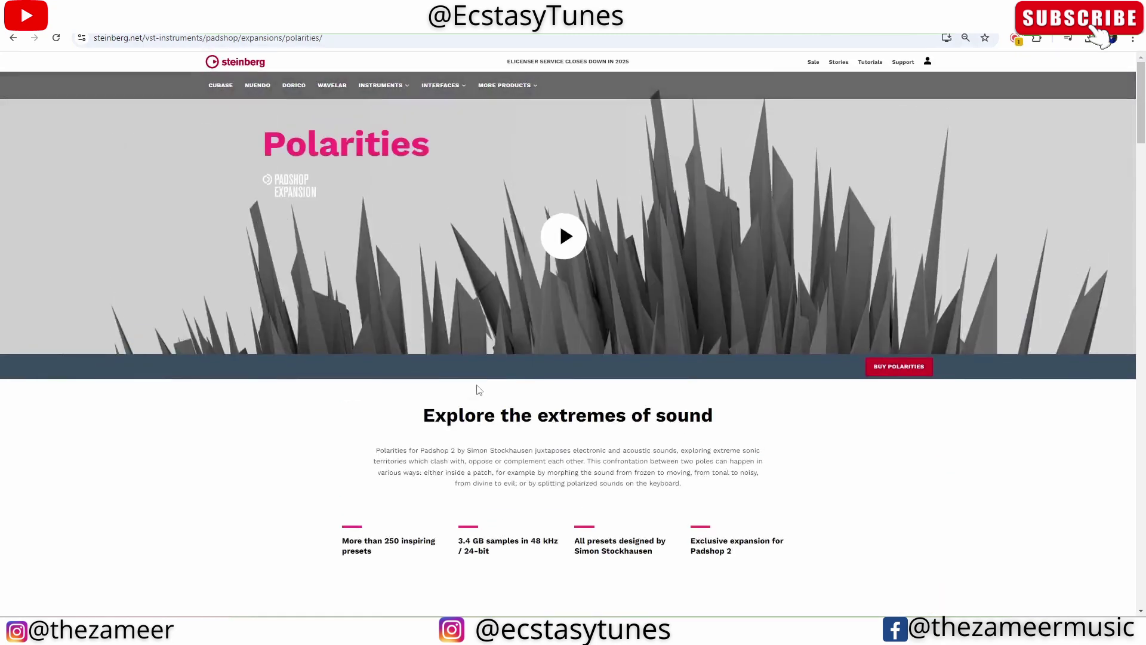
pyautogui.scroll(-2, 478, 385)
pyautogui.scroll(-3, 477, 385)
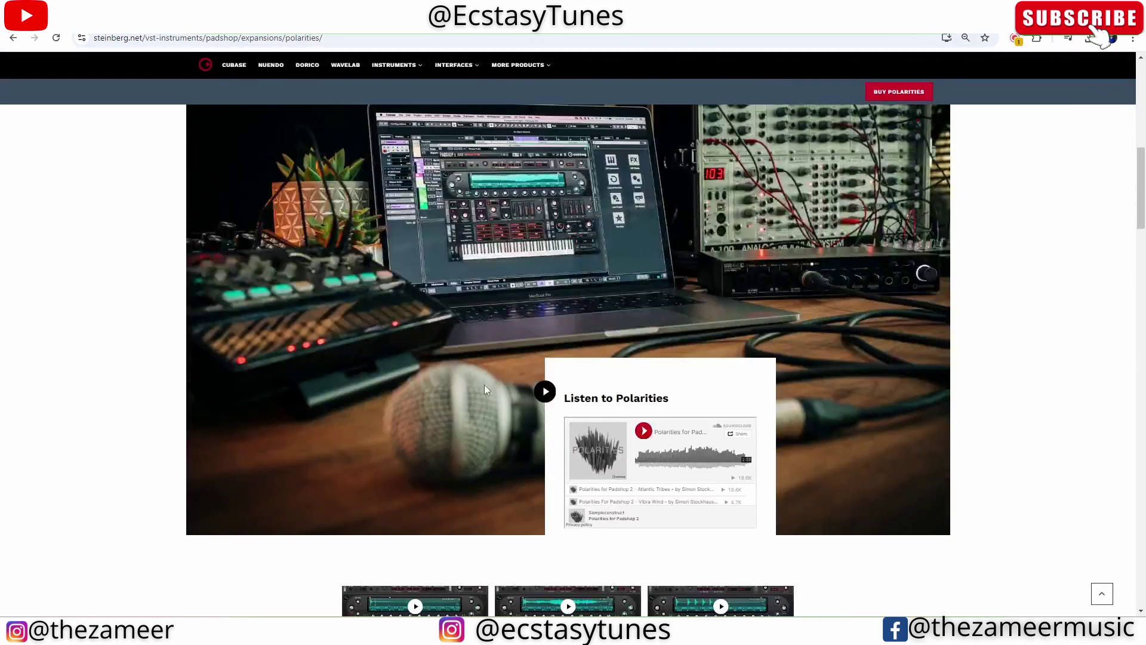
pyautogui.scroll(-3, 485, 384)
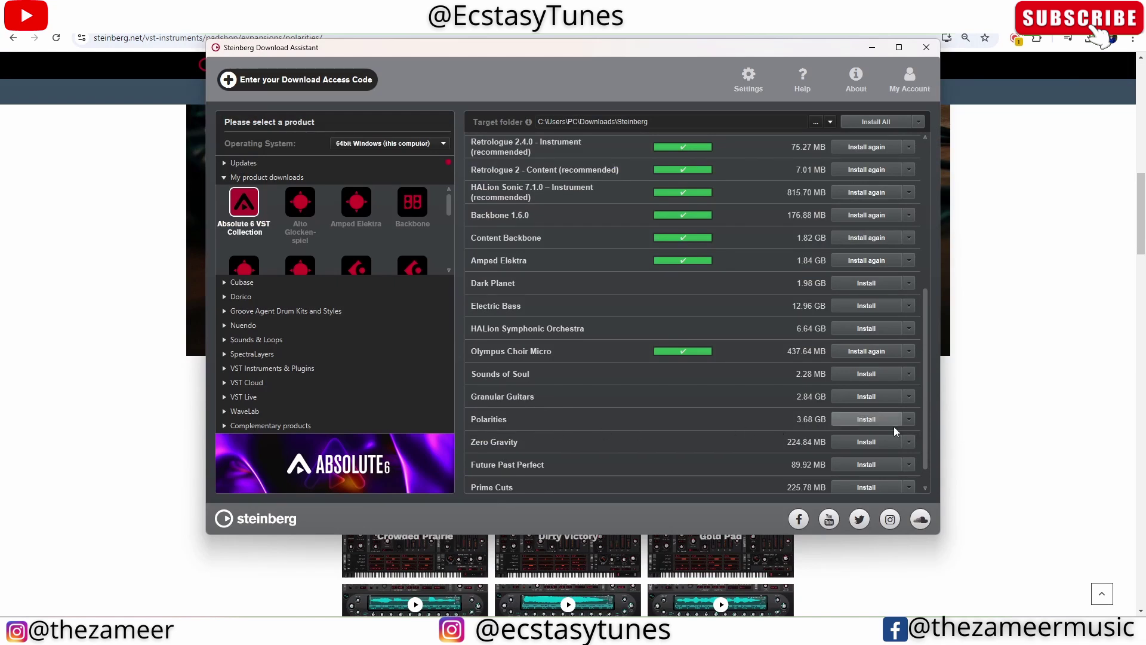
pyautogui.scroll(-1, 514, 430)
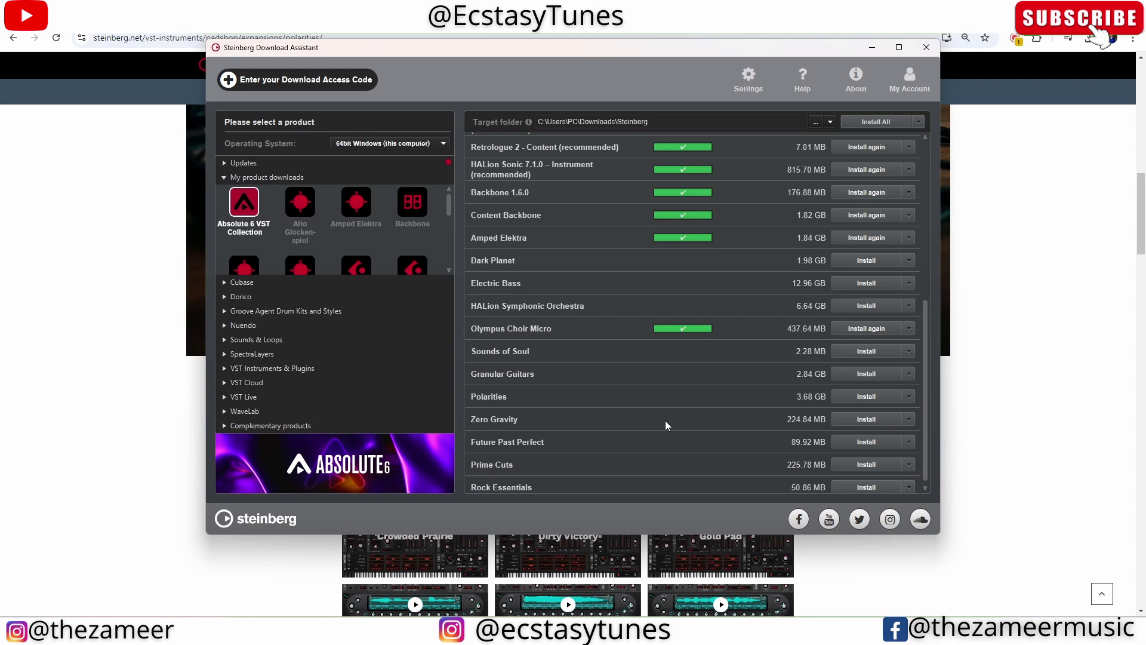
pyautogui.click(989, 408)
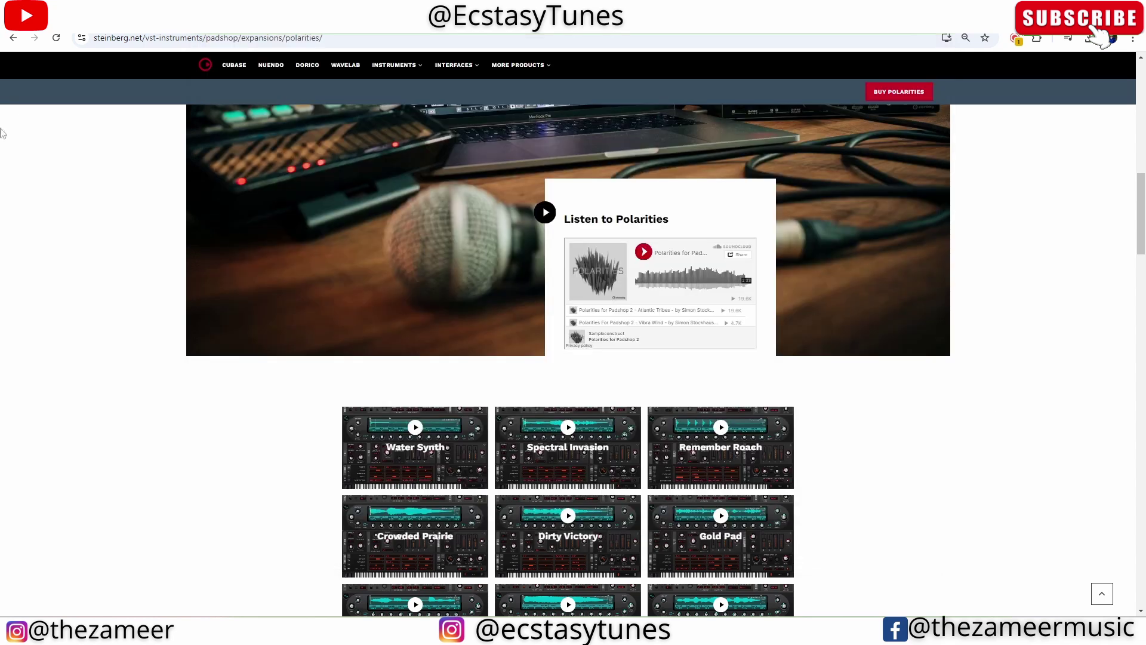
# Go back to the Zero Gravity page and play its SoundCloud demo
pyautogui.click(14, 38)
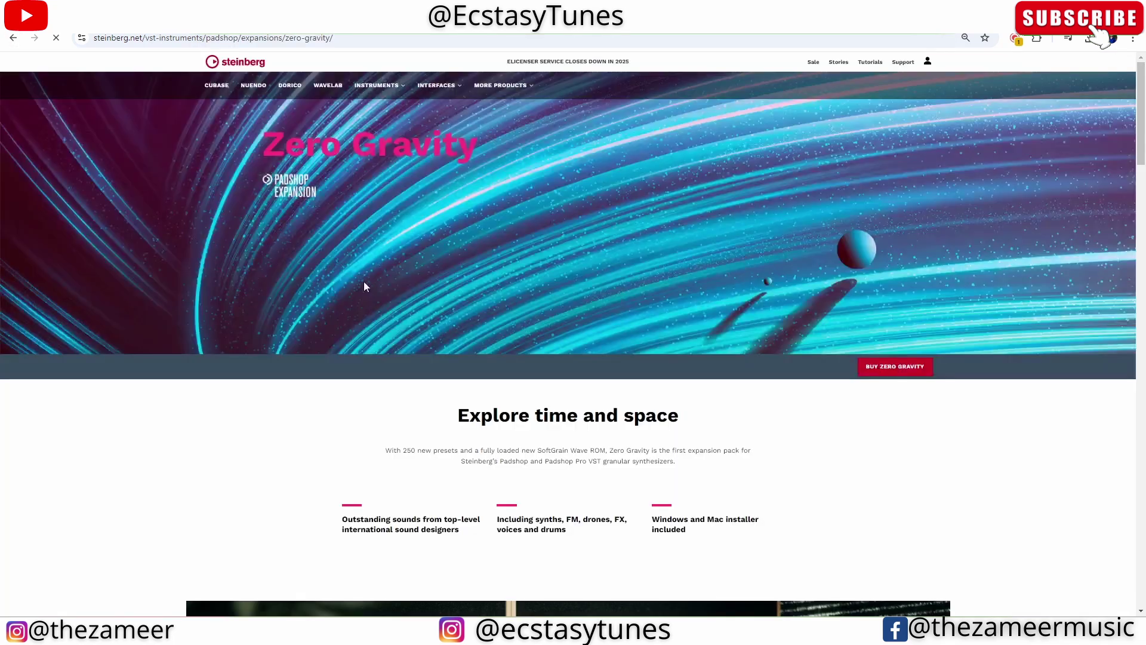
pyautogui.scroll(-1, 299, 247)
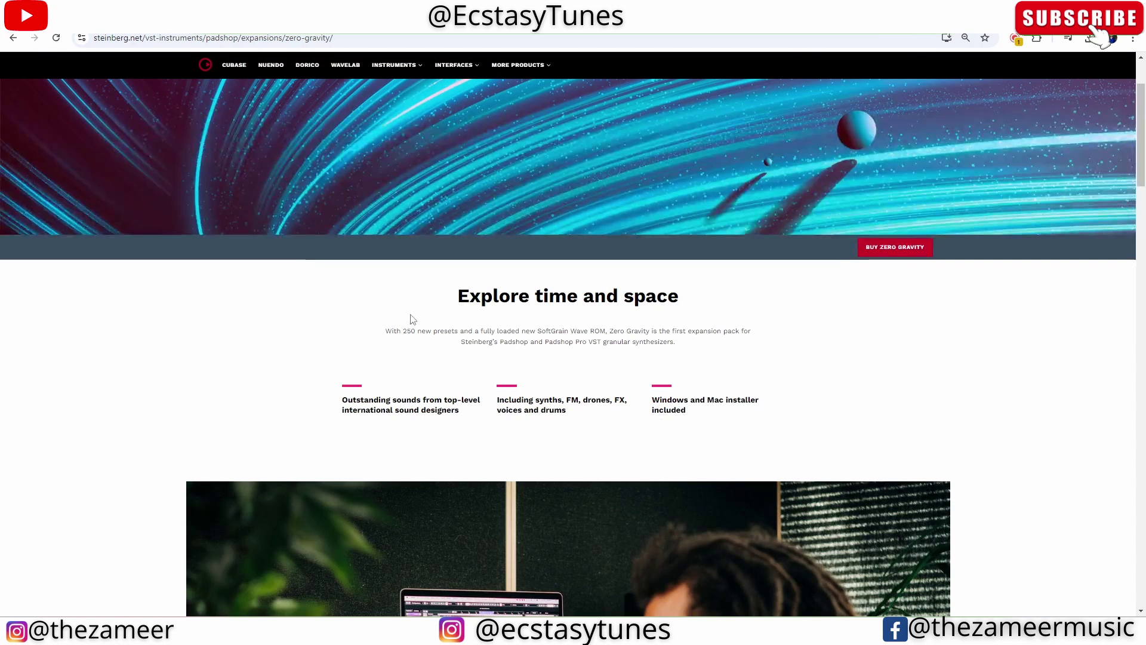
pyautogui.scroll(-1, 492, 332)
pyautogui.scroll(-2, 491, 334)
pyautogui.scroll(-2, 489, 331)
pyautogui.scroll(-1, 490, 332)
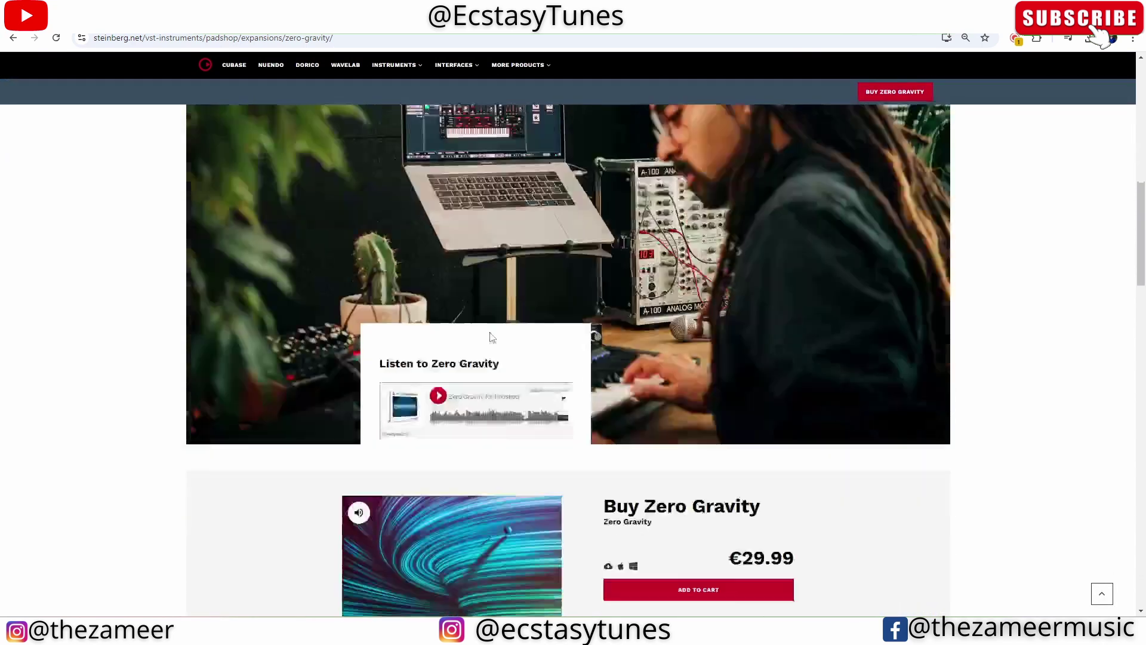
pyautogui.click(438, 346)
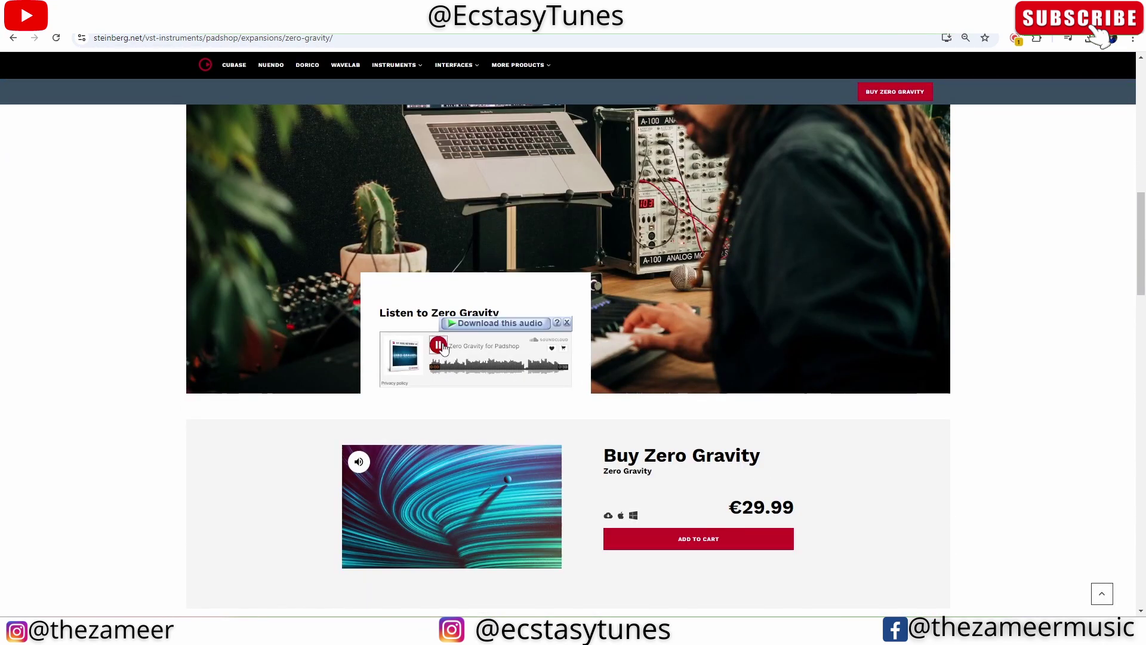
pyautogui.scroll(-1, 524, 358)
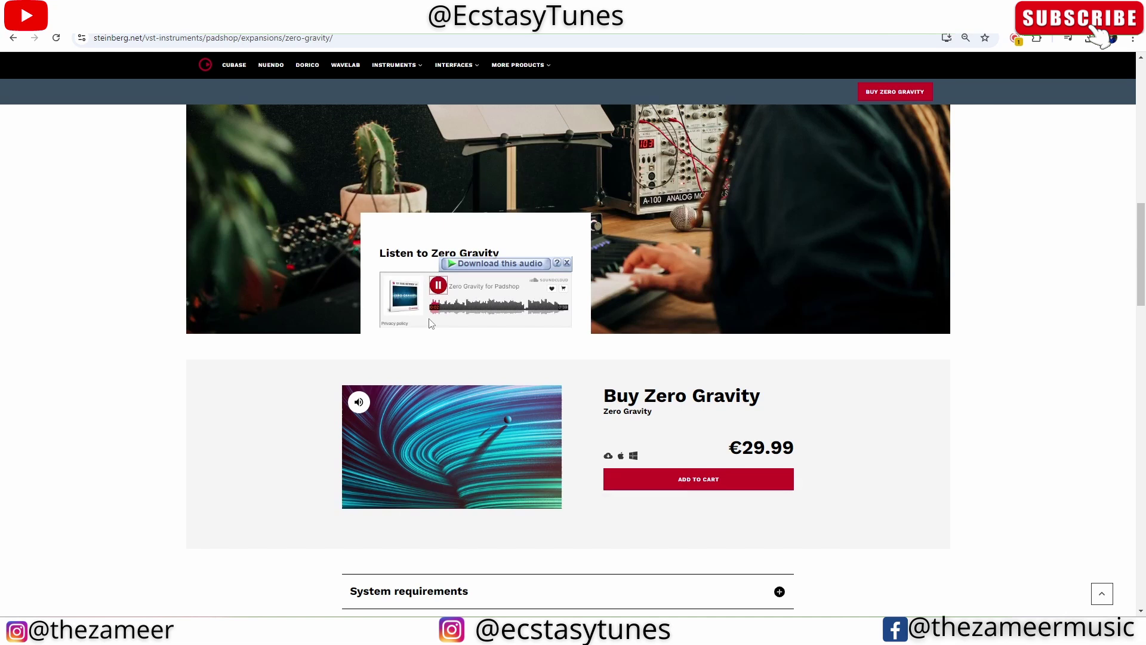
pyautogui.scroll(-1, 487, 296)
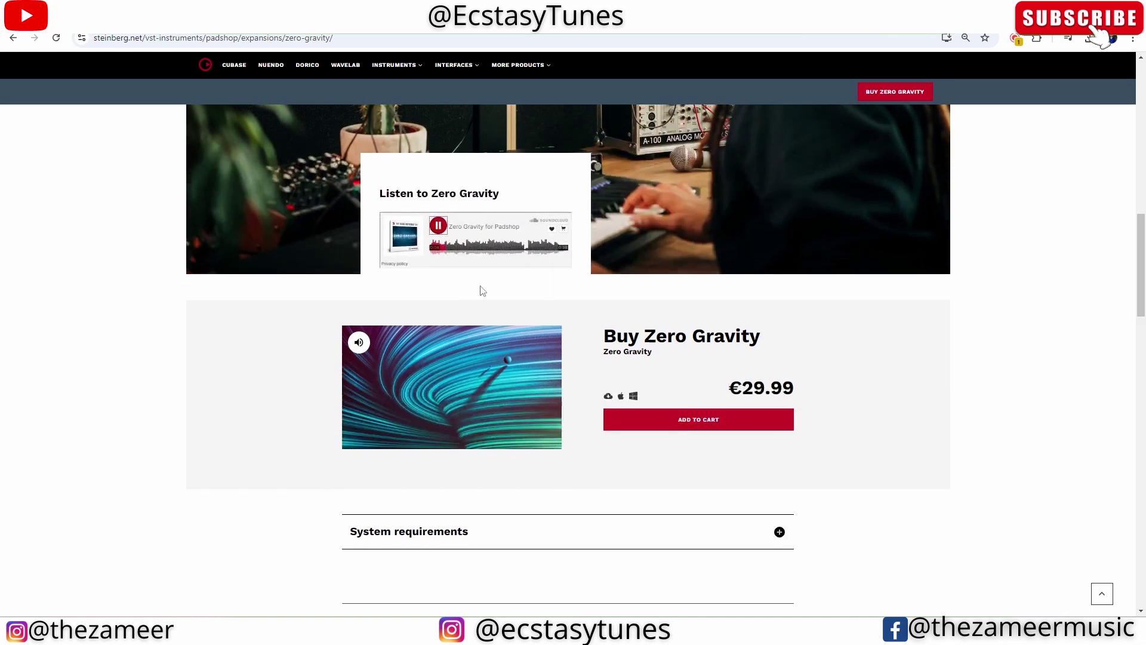
pyautogui.scroll(2, 479, 292)
pyautogui.scroll(4, 473, 367)
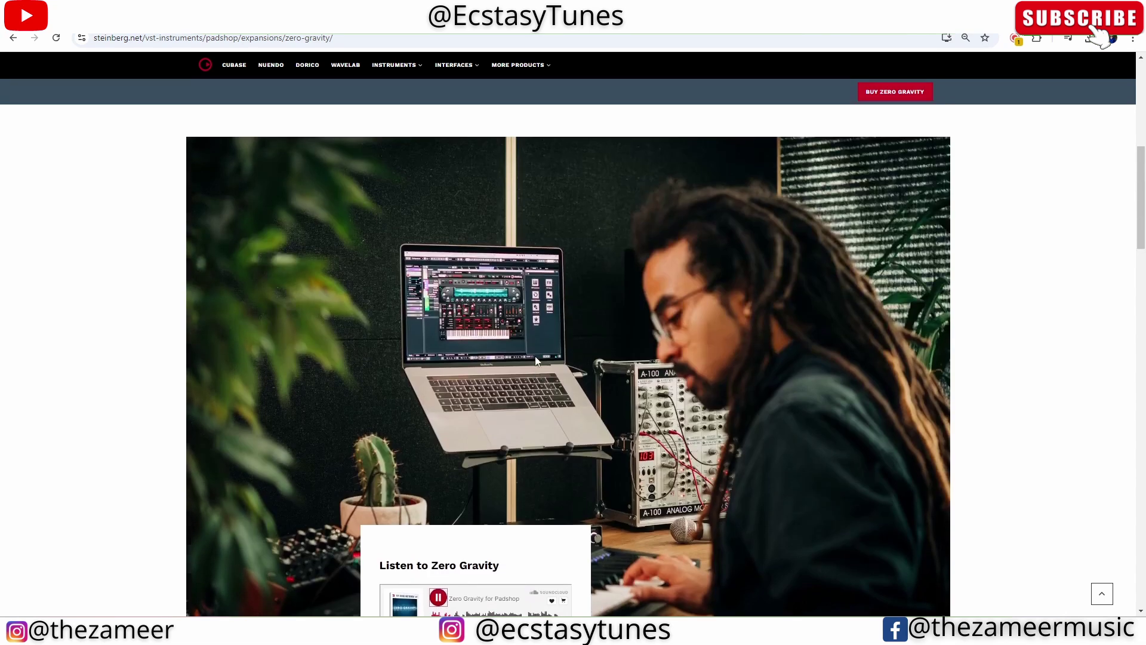
pyautogui.scroll(6, 458, 359)
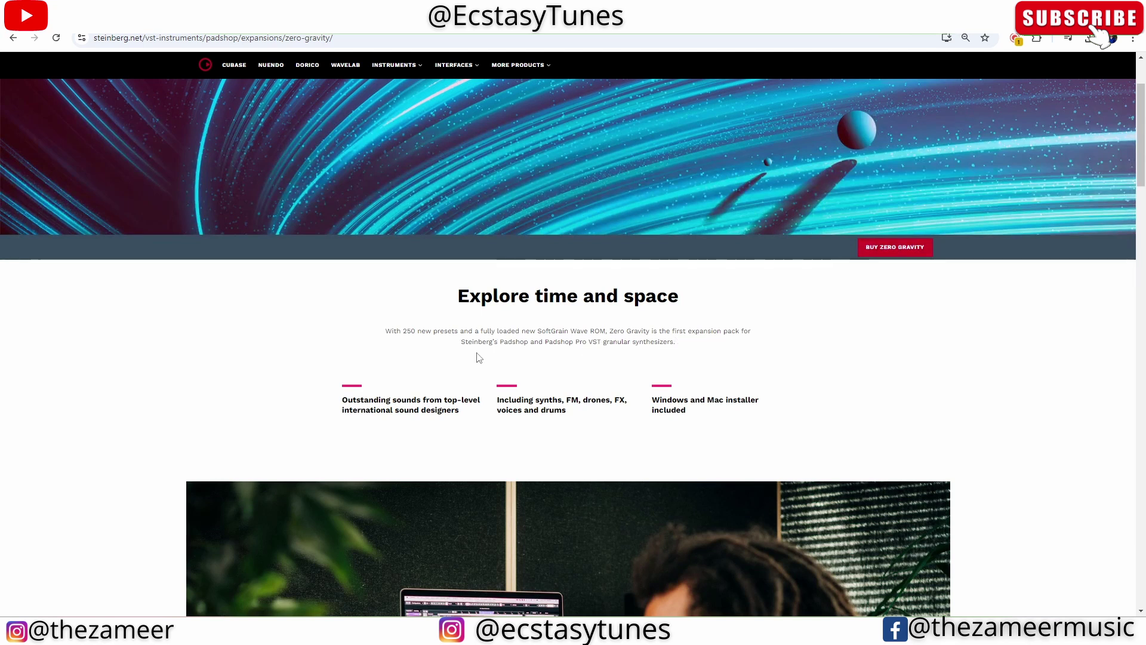
pyautogui.scroll(-4, 591, 356)
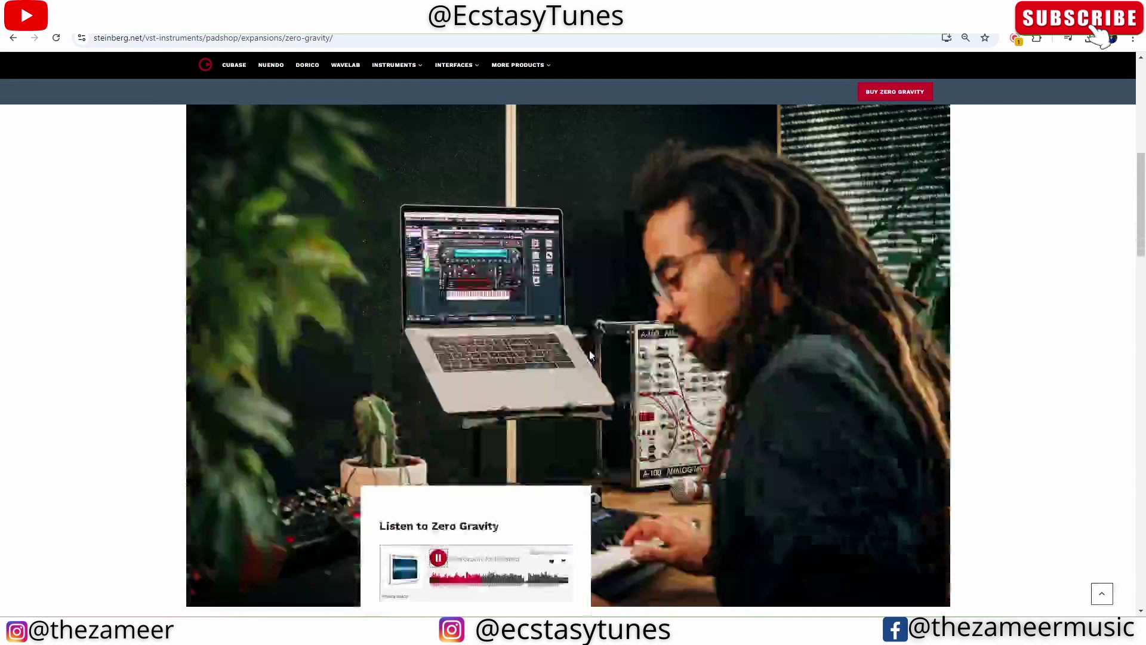
pyautogui.scroll(-2, 592, 356)
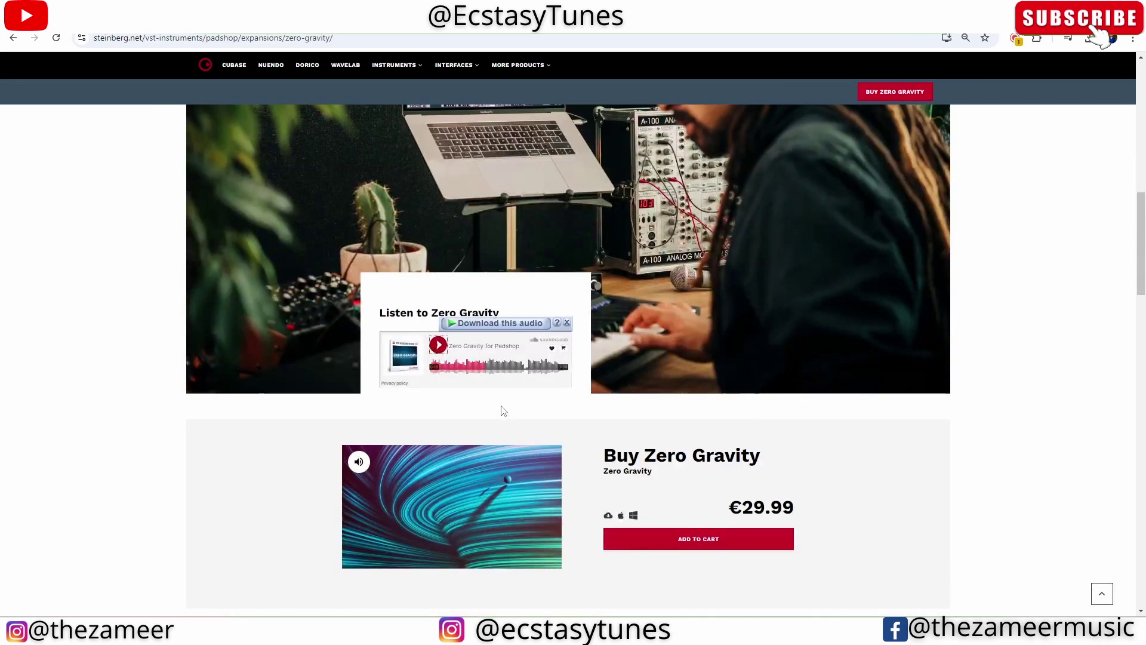
pyautogui.scroll(3, 501, 411)
pyautogui.scroll(3, 501, 411)
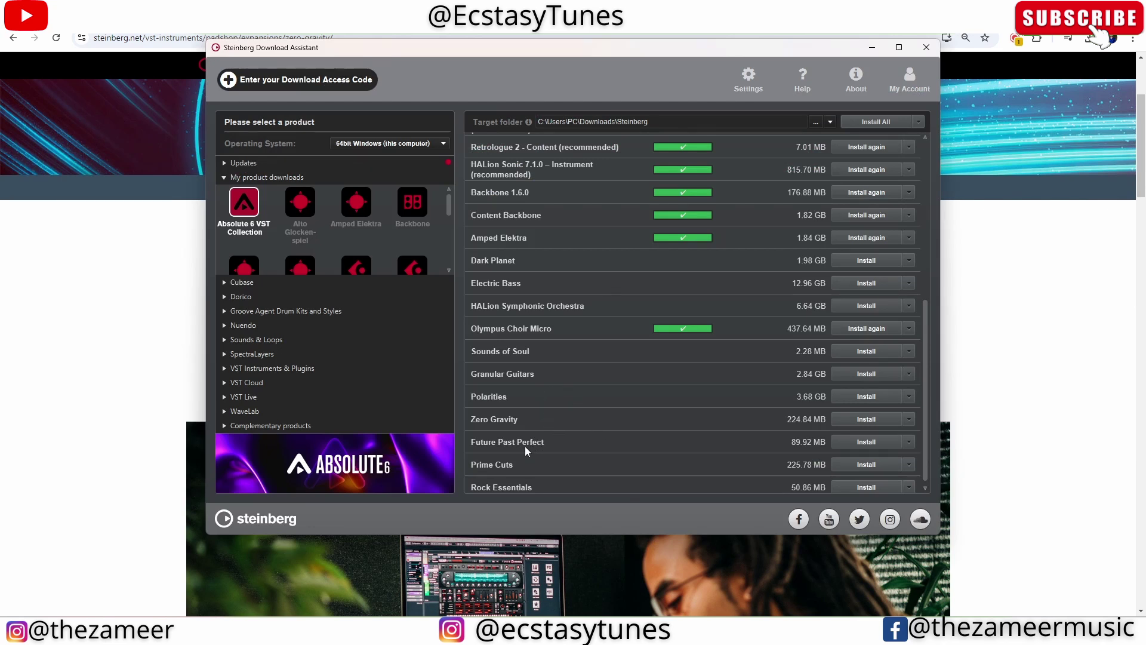
# Hide Download Assistant and audition Future Past Perfect demos 02 MK2 and 06 Titor John
pyautogui.click(1013, 417)
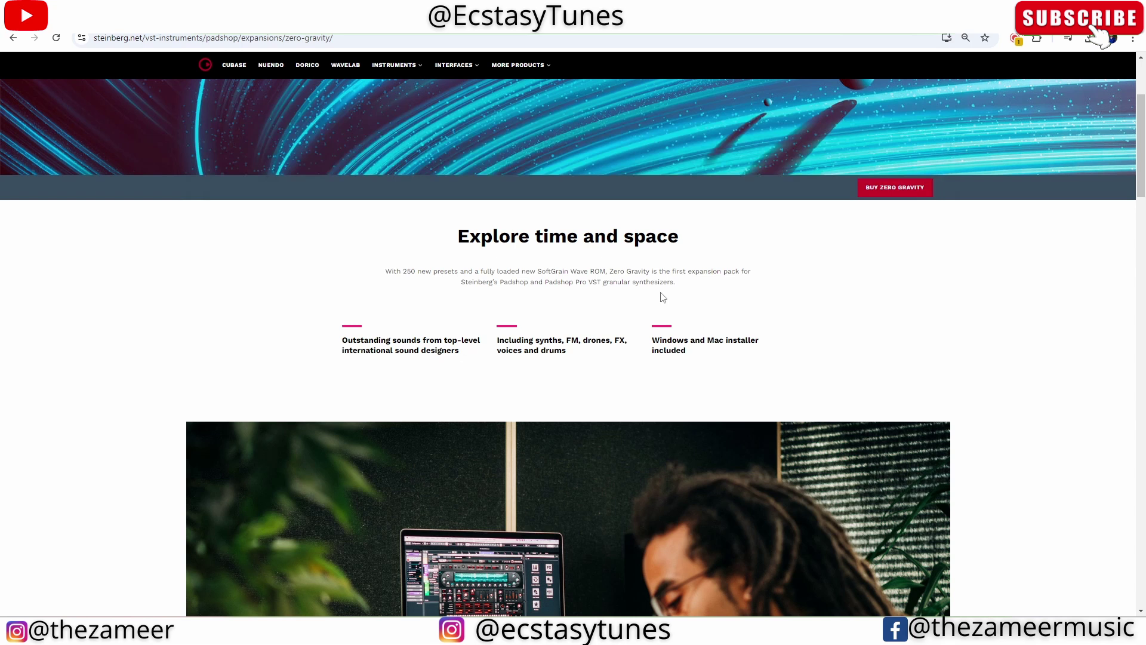
pyautogui.scroll(3, 613, 350)
pyautogui.scroll(2, 608, 356)
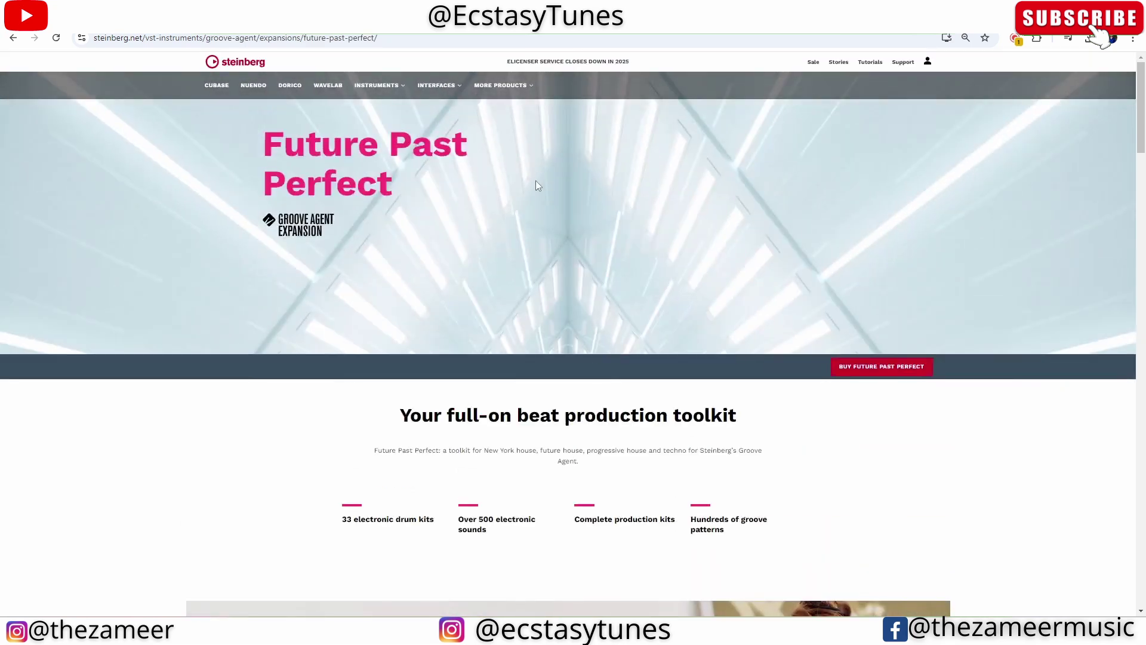
pyautogui.scroll(-2, 535, 183)
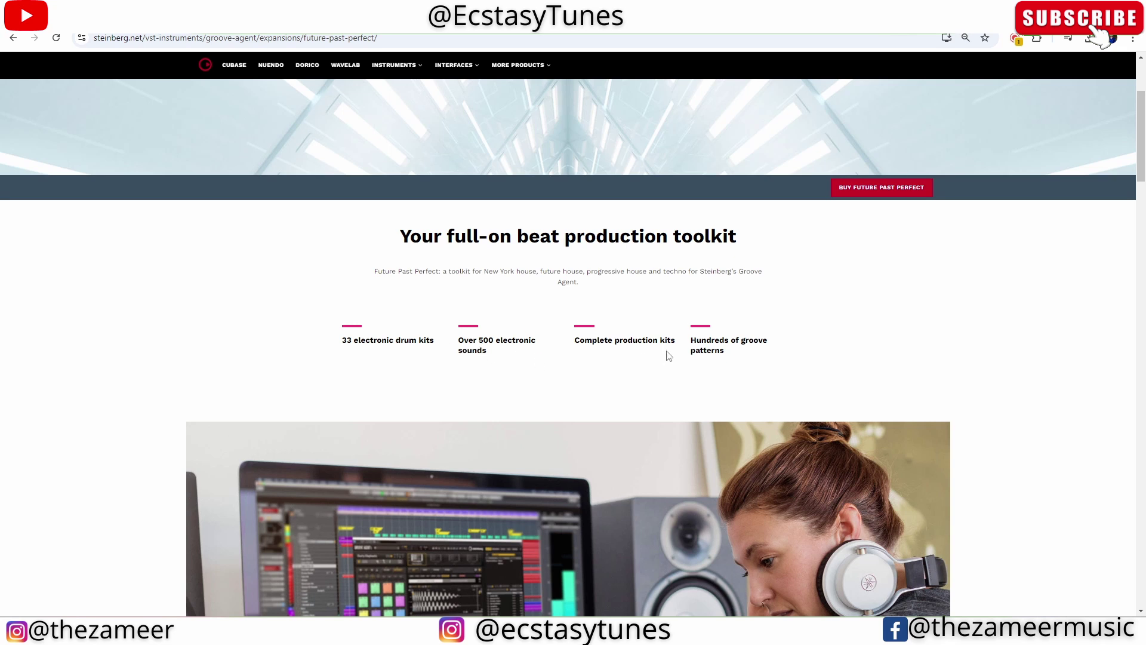
pyautogui.scroll(1, 783, 356)
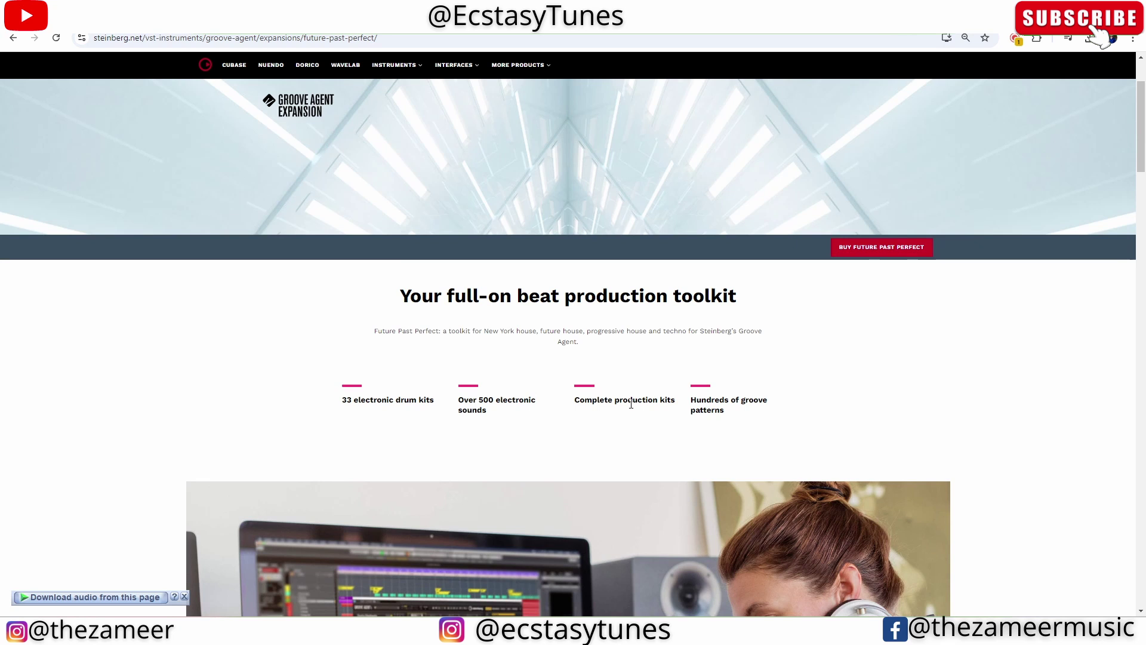
pyautogui.scroll(-3, 630, 407)
pyautogui.scroll(-3, 630, 403)
pyautogui.click(459, 270)
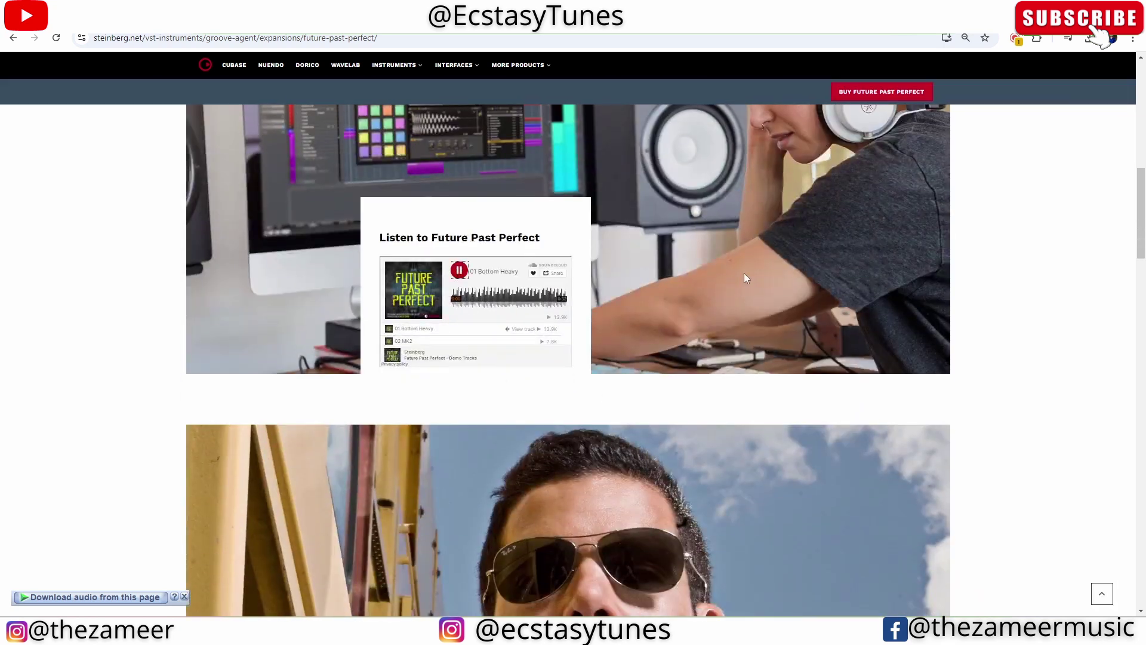
pyautogui.scroll(-3, 439, 345)
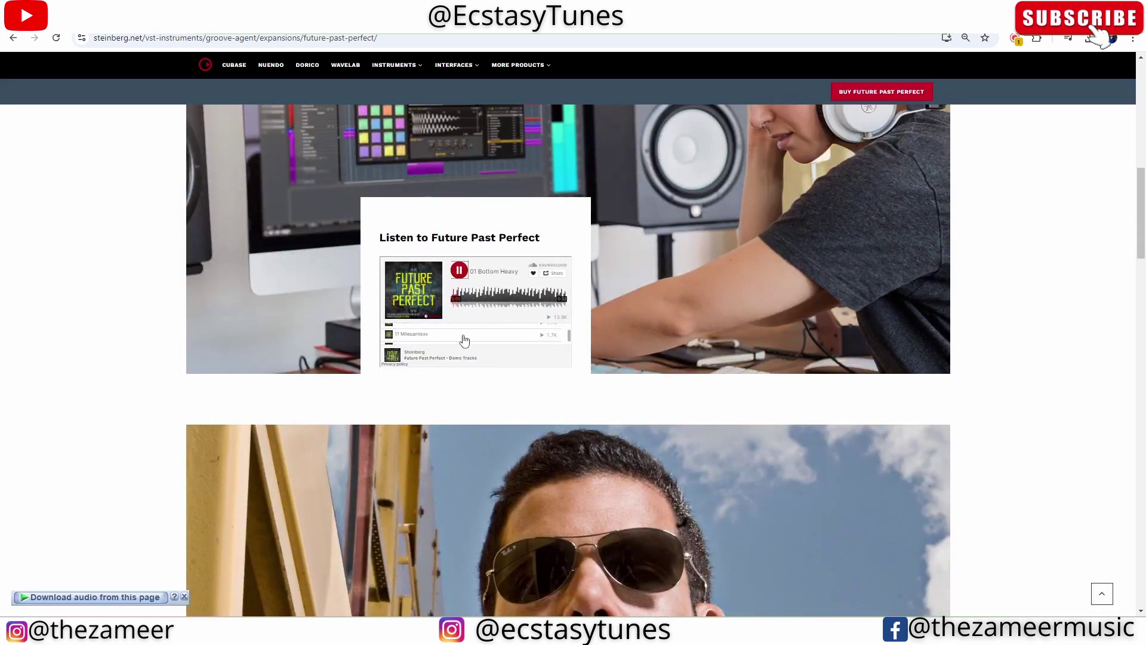
pyautogui.scroll(-2, 470, 341)
pyautogui.scroll(5, 469, 341)
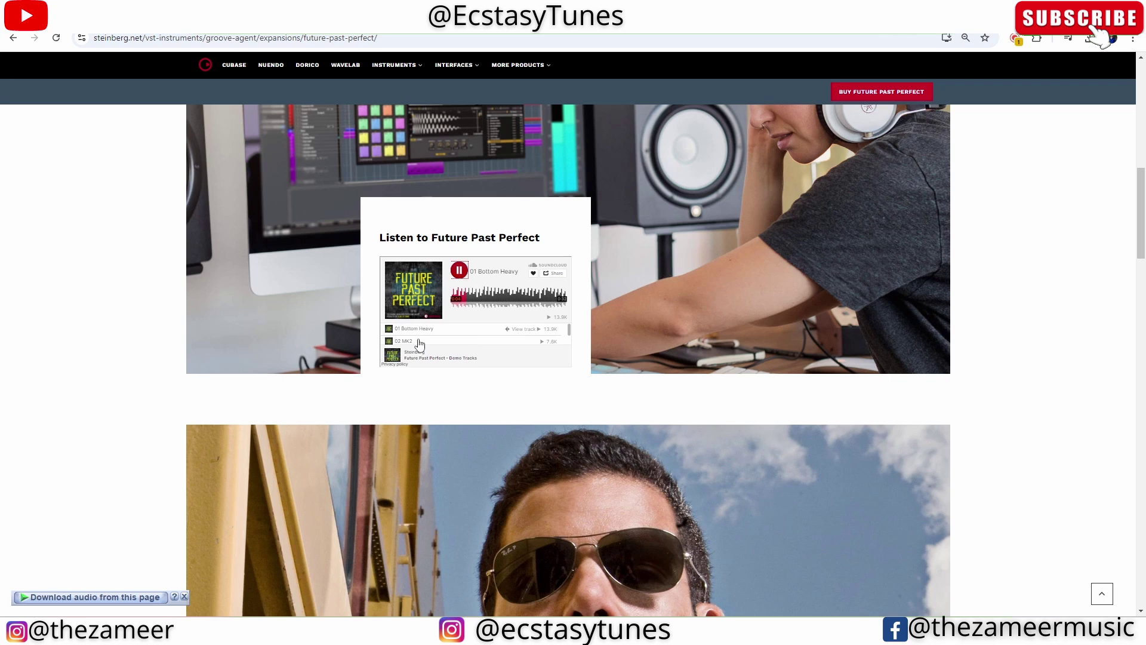
pyautogui.click(466, 342)
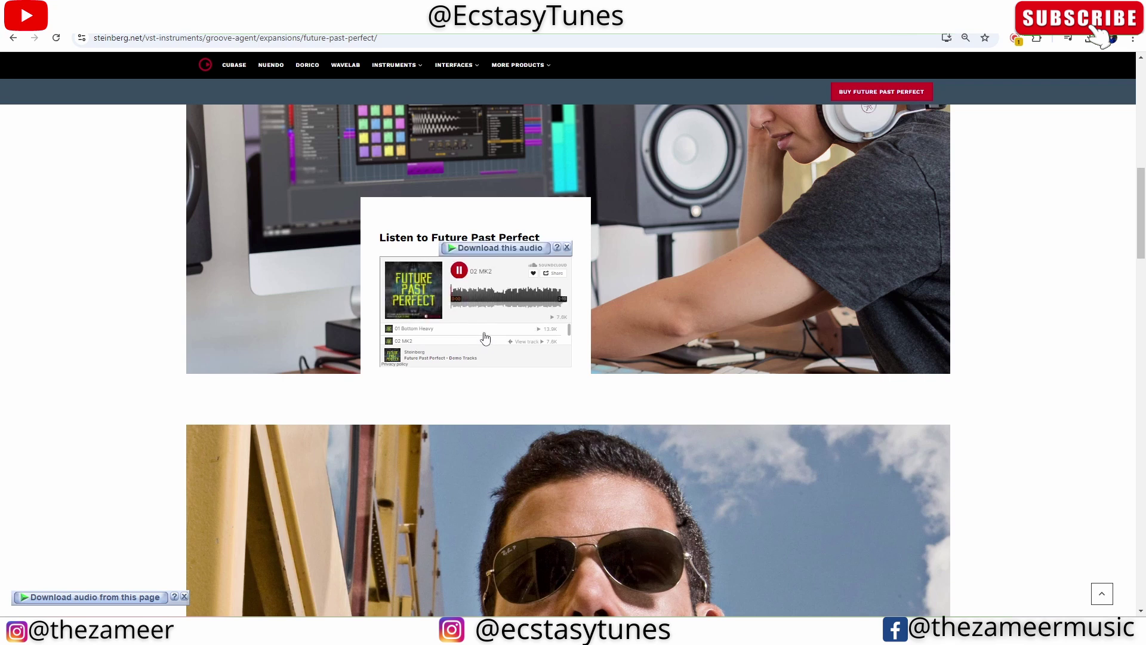
pyautogui.scroll(-5, 483, 337)
pyautogui.click(481, 334)
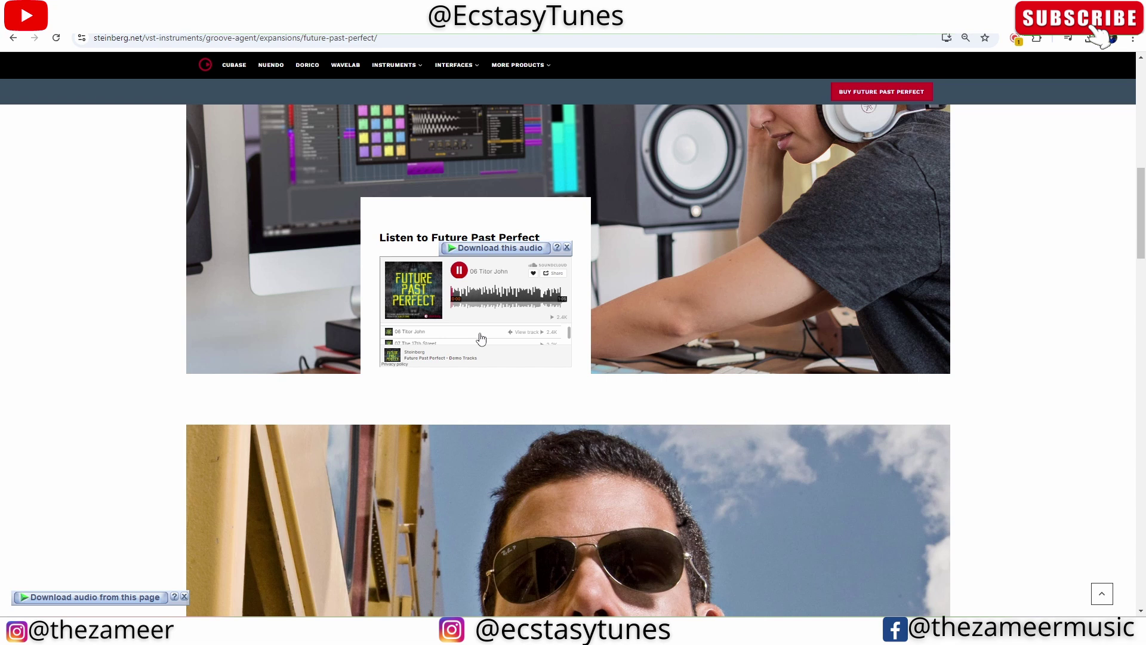
pyautogui.click(459, 272)
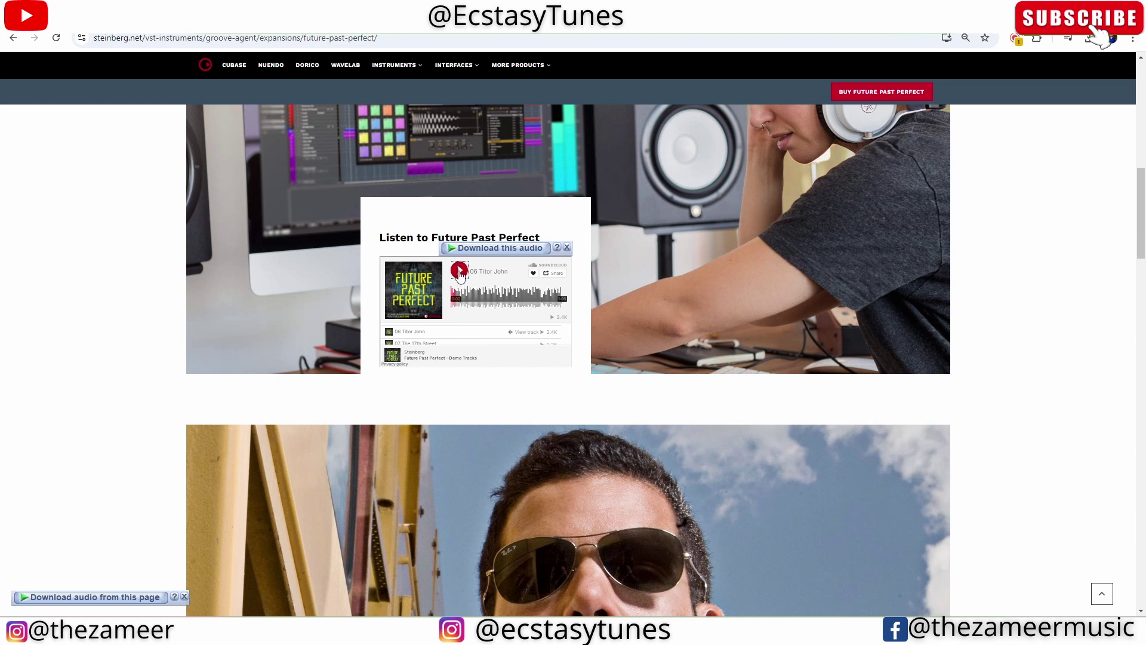
pyautogui.scroll(-3, 678, 333)
pyautogui.scroll(-2, 514, 365)
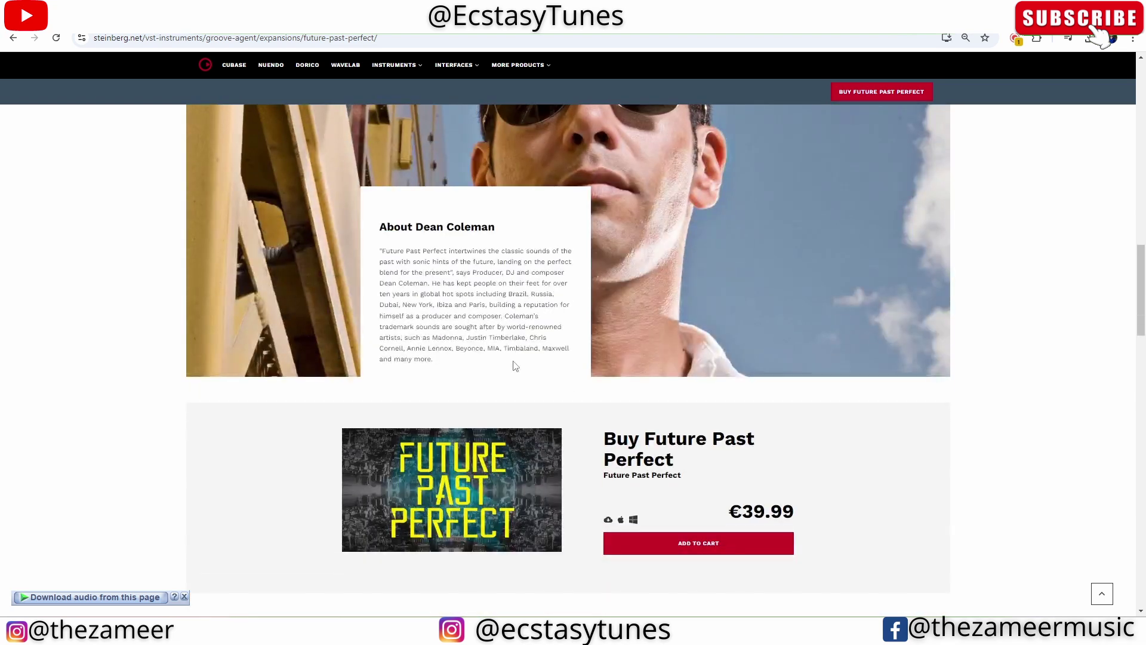
pyautogui.scroll(-2, 515, 365)
pyautogui.scroll(3, 514, 366)
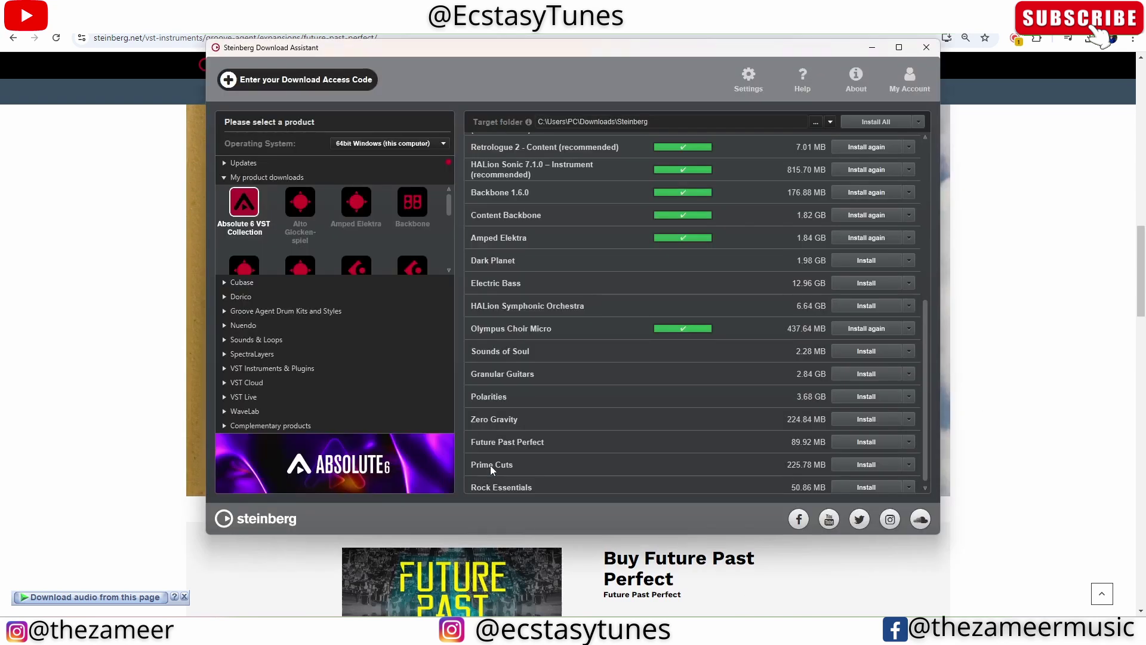
pyautogui.scroll(-1, 590, 415)
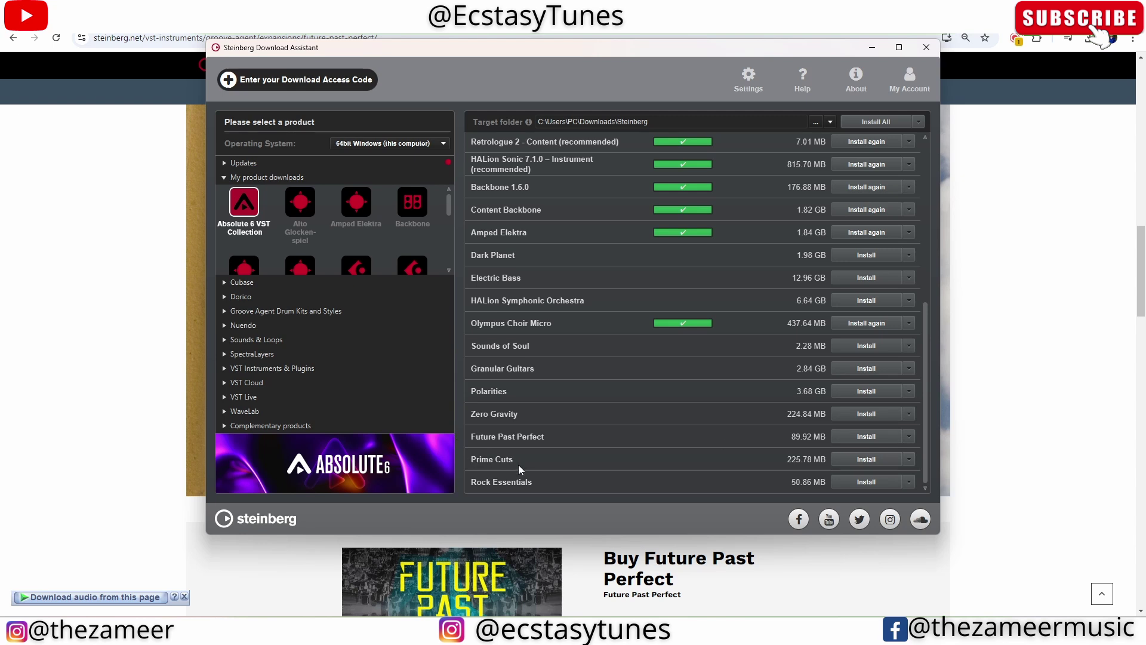
# Back on Prime Cuts, play the Verbal Tea, Nasty Pack, Trilla Clap Trap and Trilluminati demos
pyautogui.click(1012, 416)
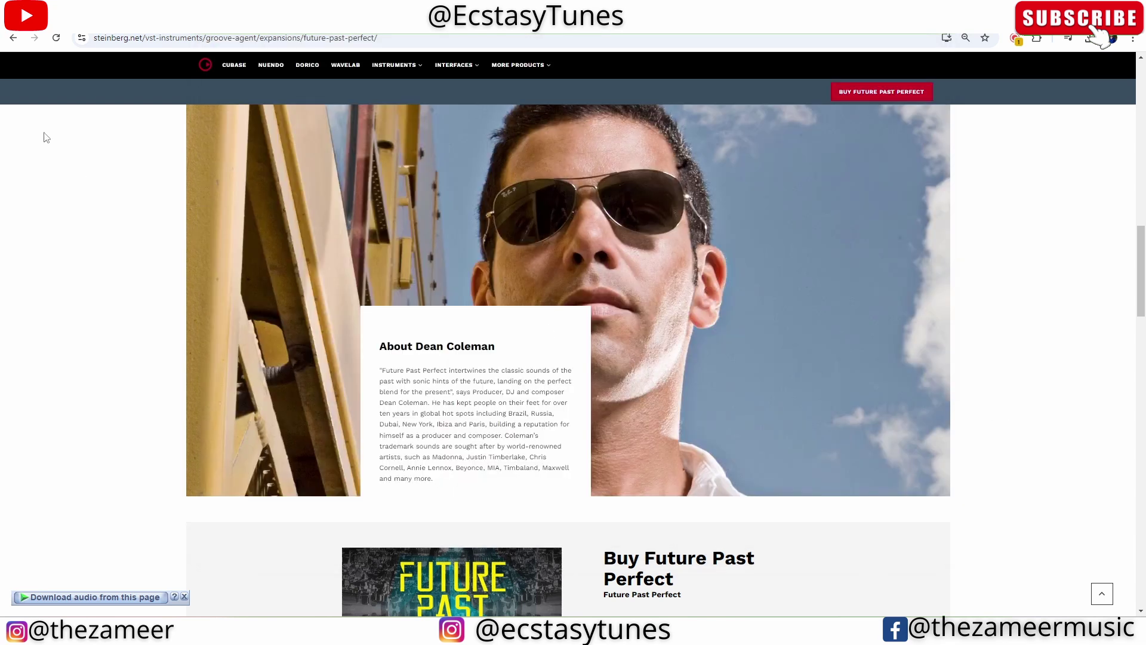
pyautogui.click(12, 40)
pyautogui.scroll(-2, 765, 356)
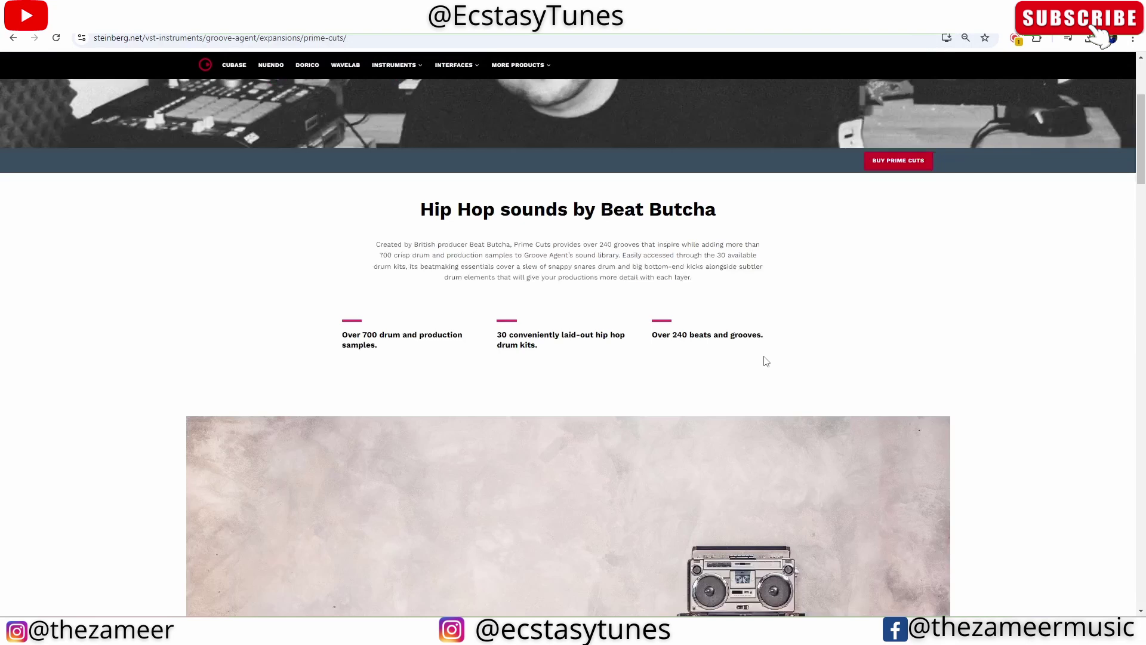
pyautogui.scroll(-1, 764, 356)
pyautogui.scroll(1, 450, 343)
pyautogui.scroll(-3, 459, 347)
pyautogui.scroll(-2, 459, 347)
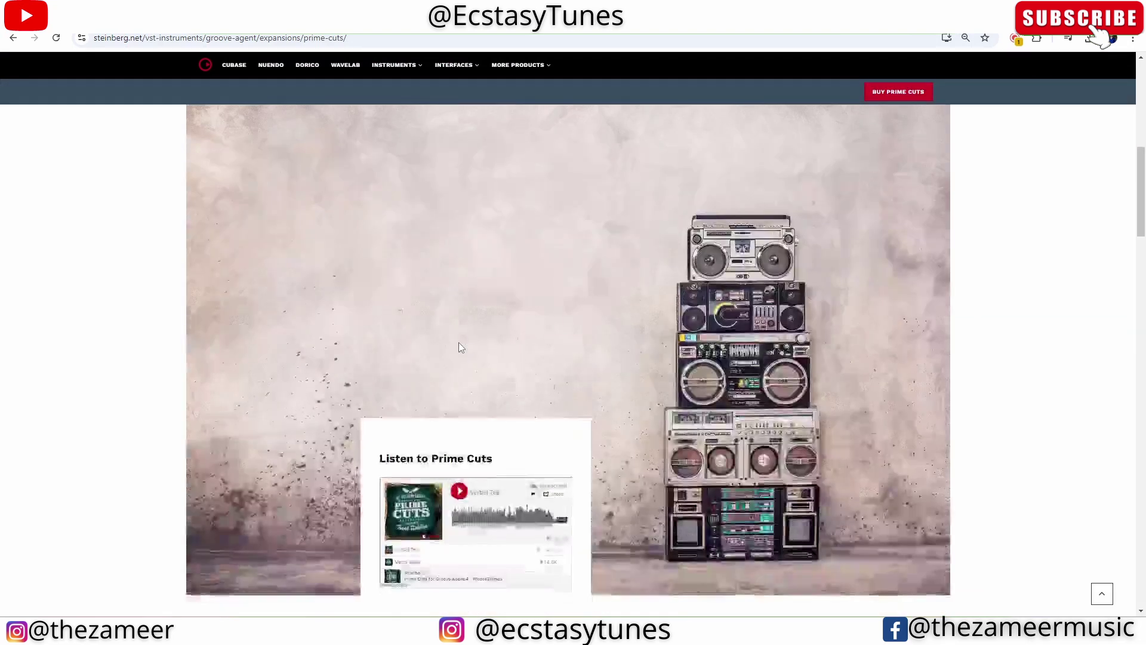
pyautogui.scroll(3, 459, 348)
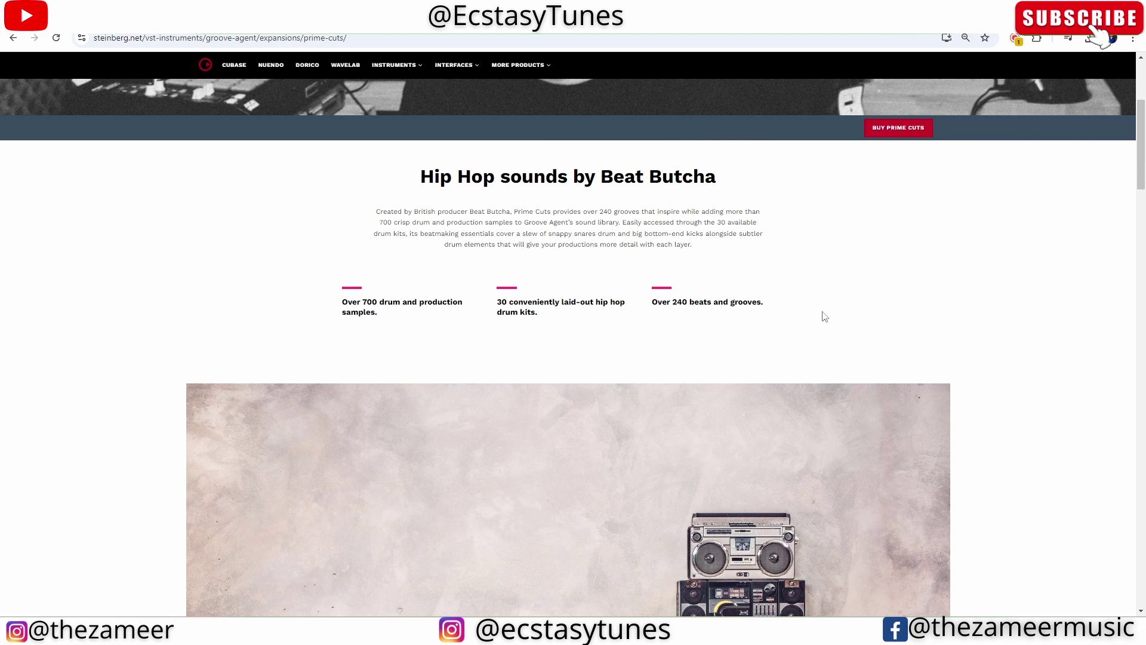
pyautogui.scroll(-2, 824, 316)
pyautogui.scroll(-3, 832, 311)
pyautogui.scroll(-2, 628, 313)
pyautogui.scroll(2, 463, 310)
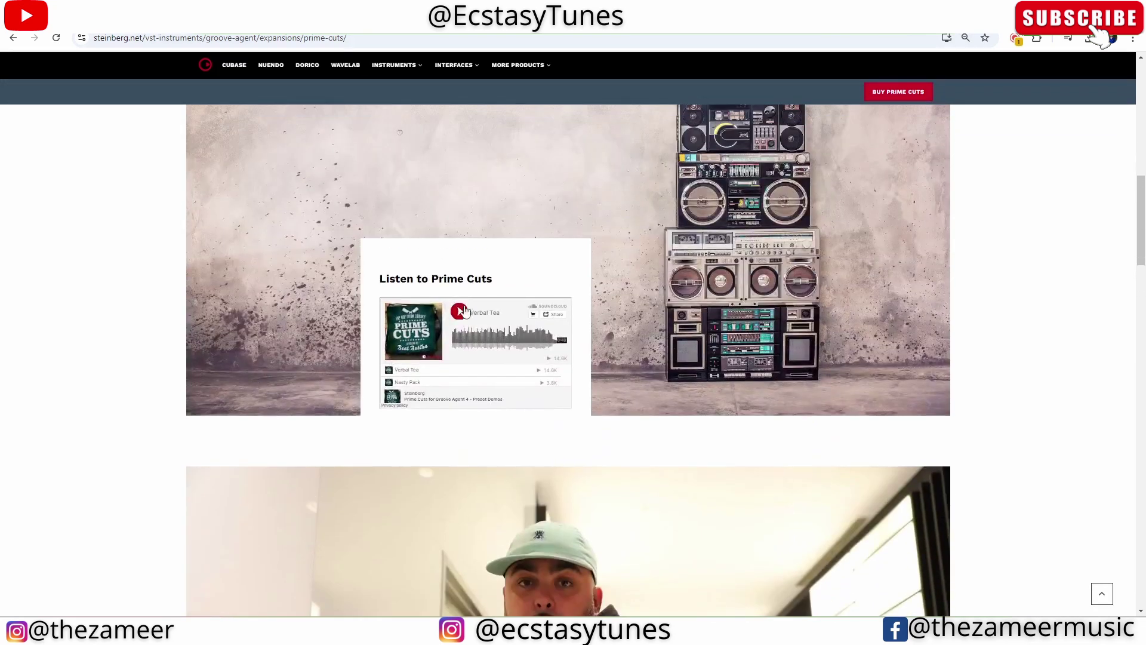
pyautogui.click(461, 311)
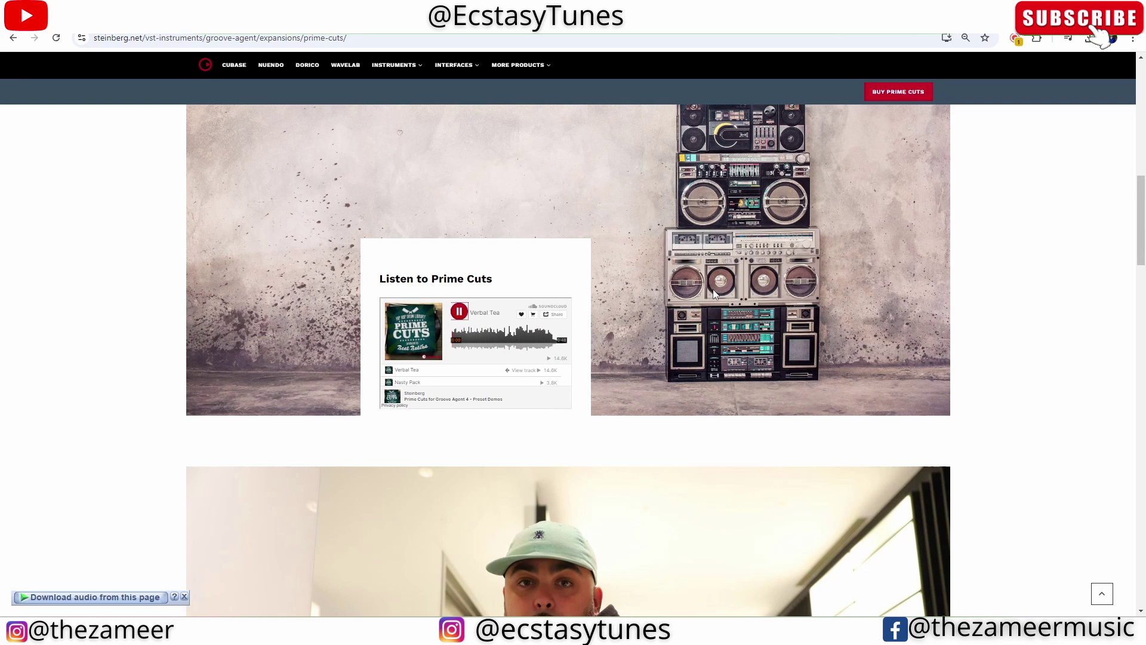
pyautogui.moveTo(467, 341); pyautogui.dragTo(555, 345)
pyautogui.click(443, 387)
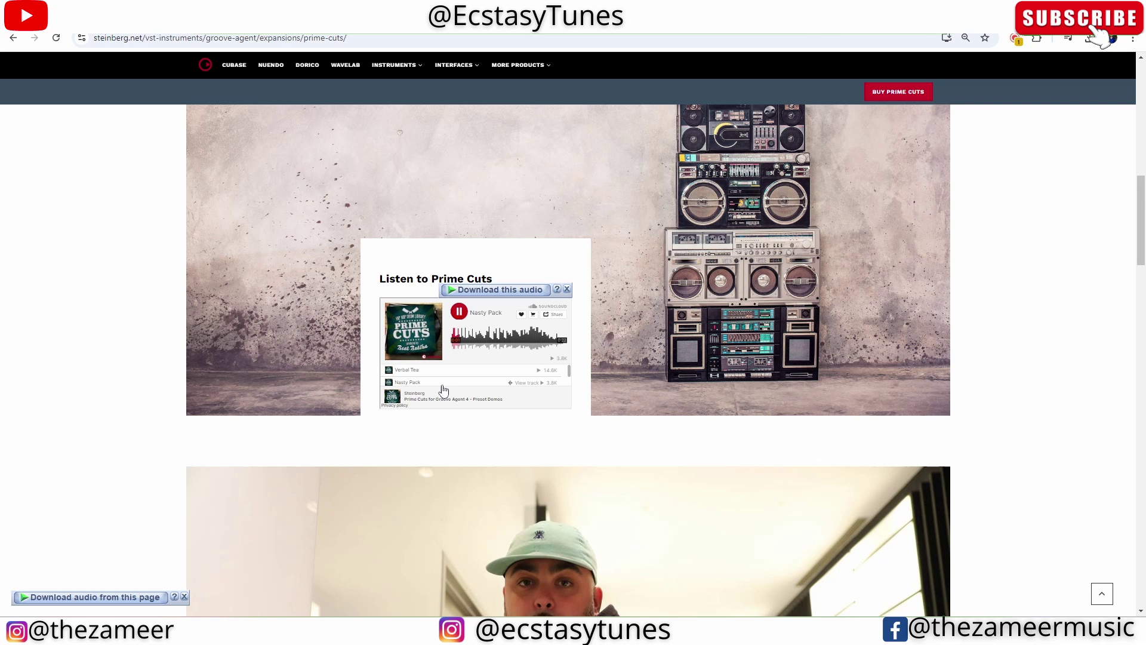
pyautogui.scroll(-3, 448, 385)
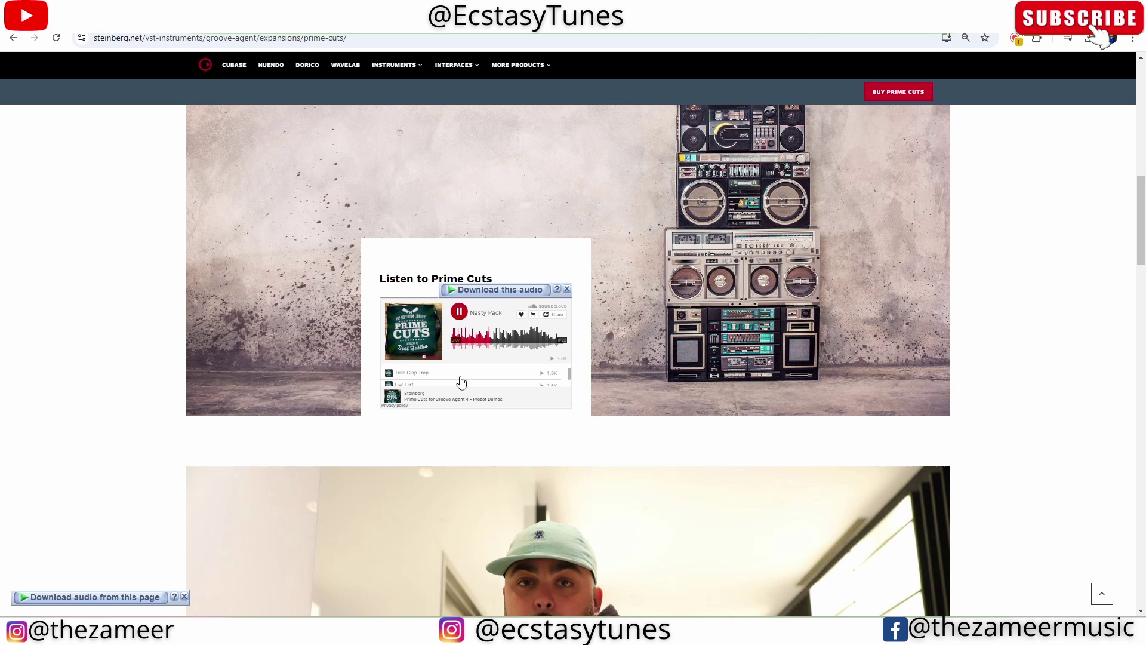
pyautogui.click(460, 376)
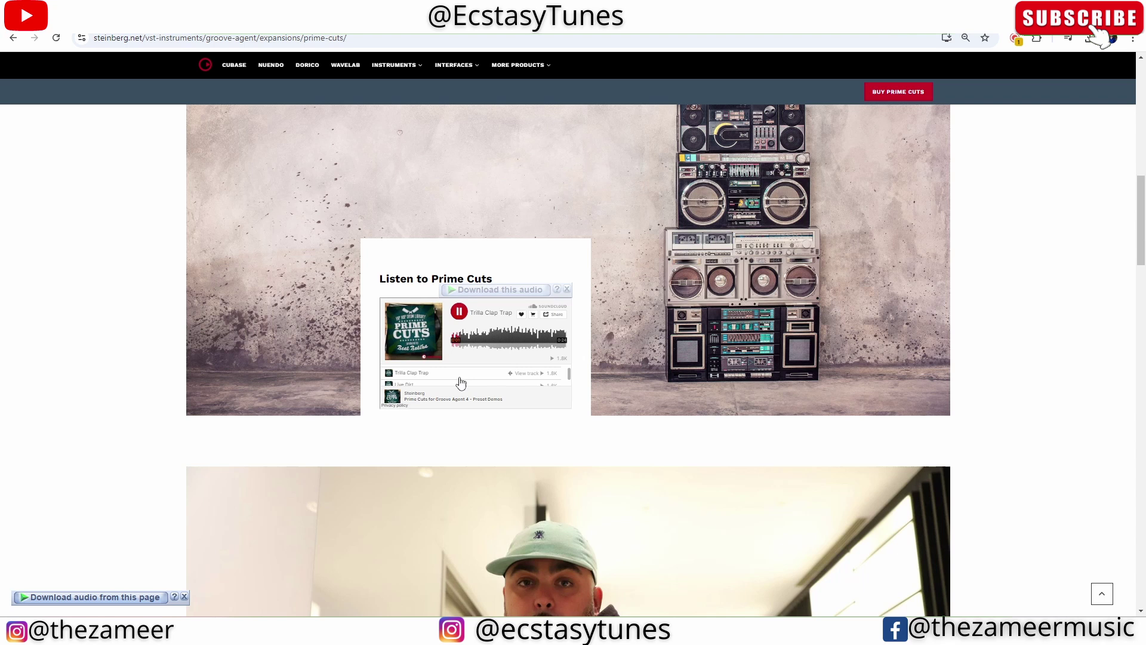
pyautogui.scroll(-2, 460, 383)
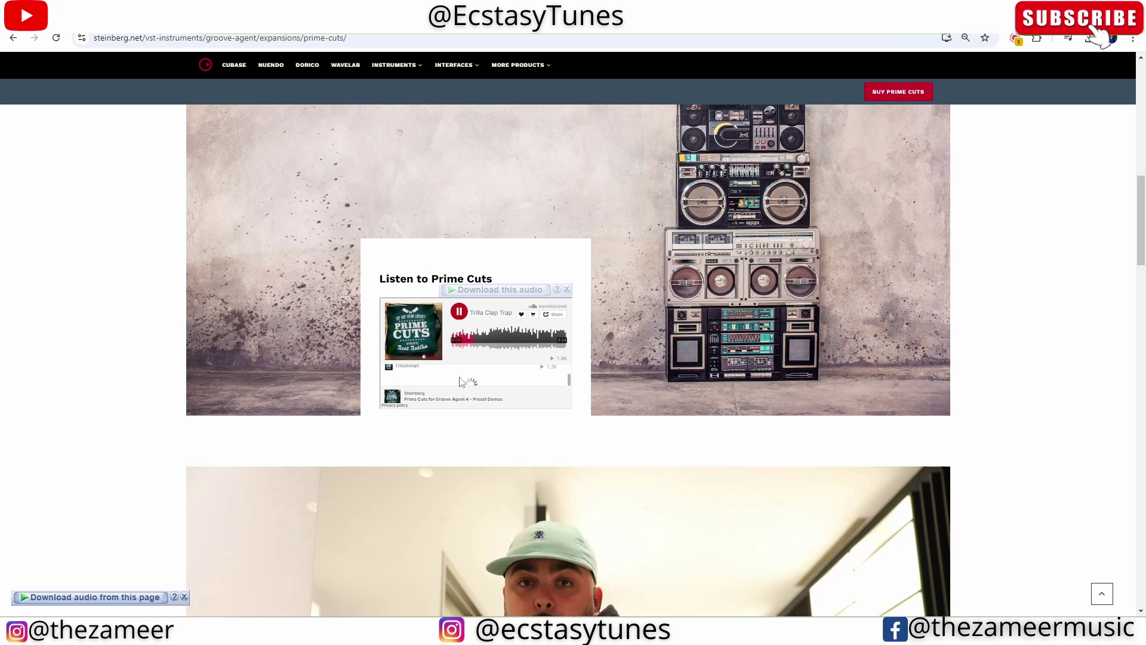
pyautogui.click(419, 370)
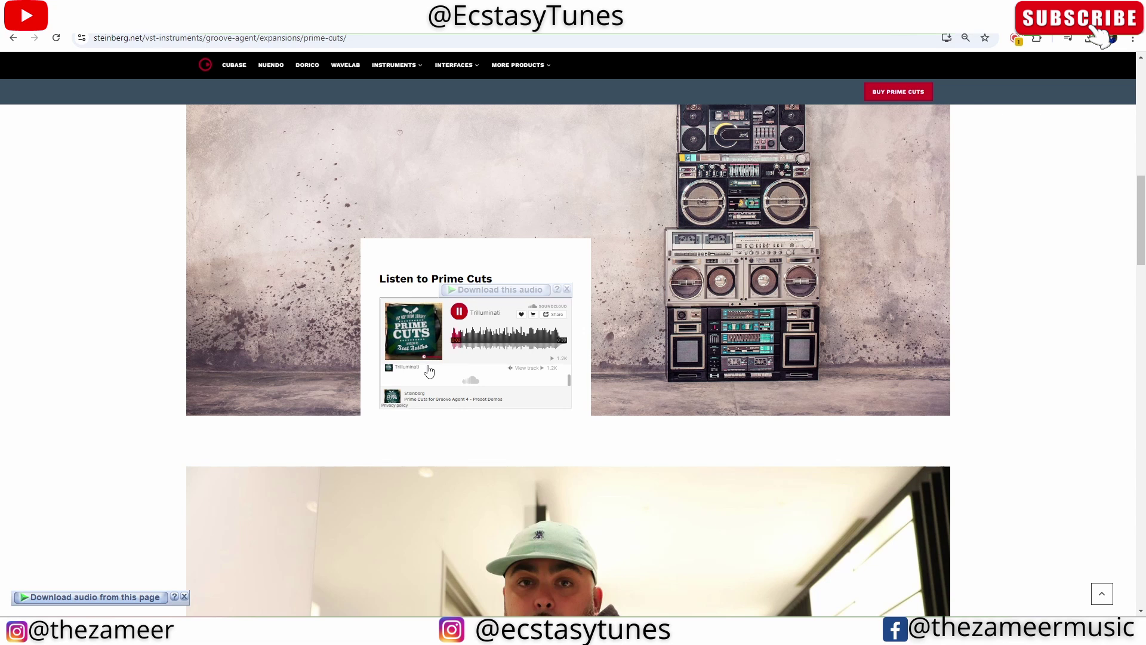
pyautogui.scroll(-2, 428, 371)
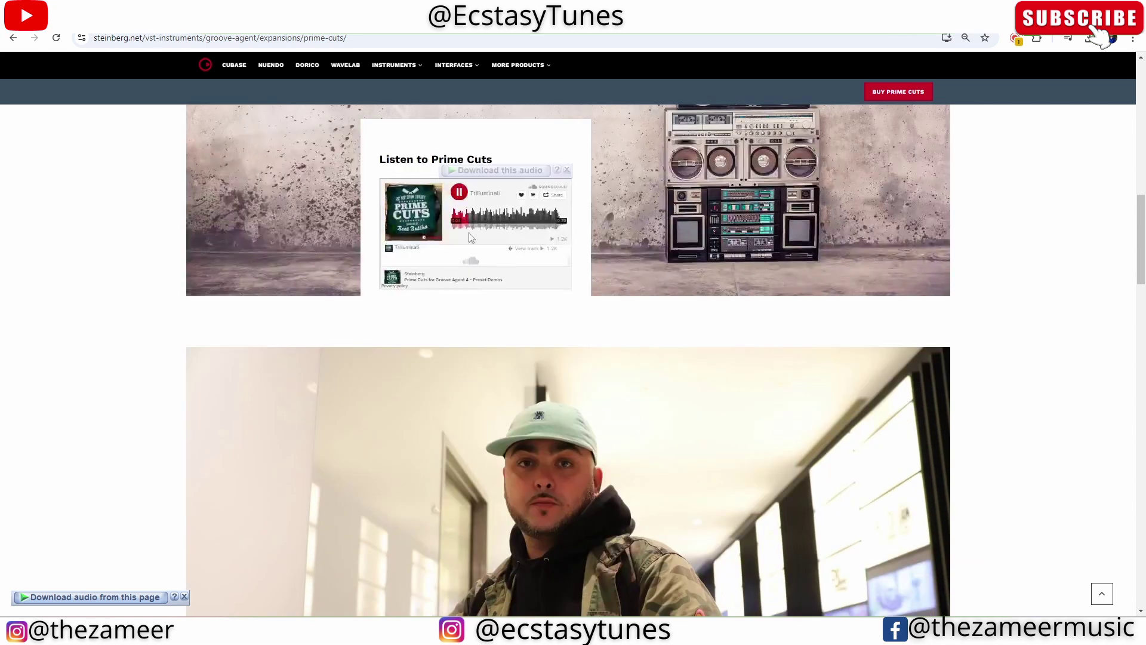
pyautogui.scroll(-5, 532, 343)
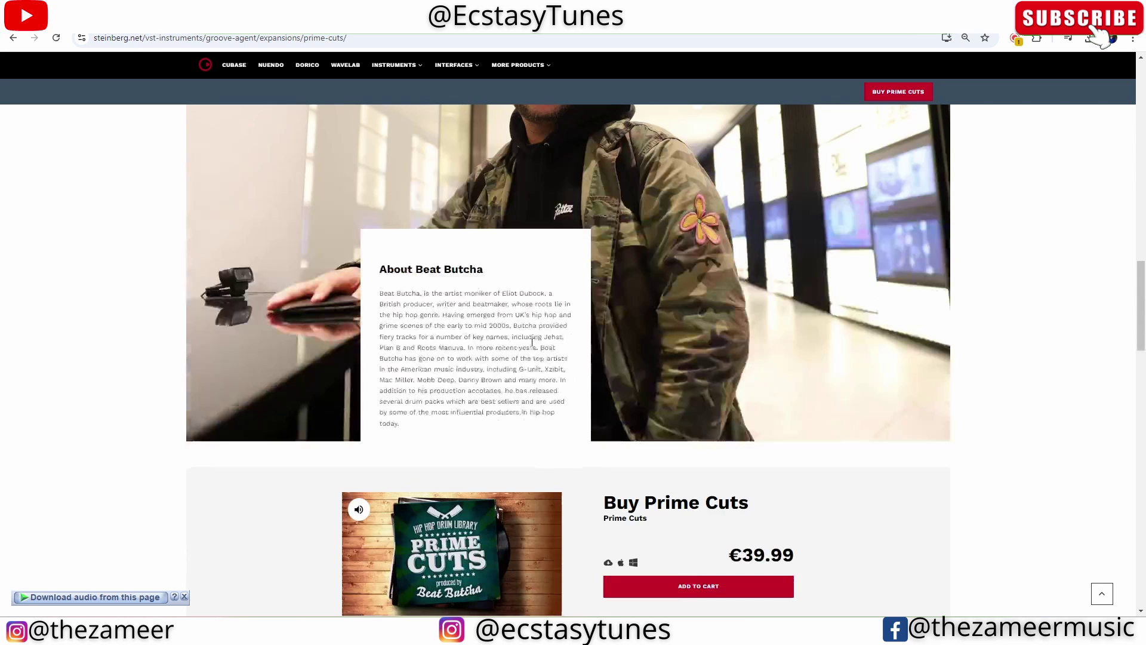
pyautogui.scroll(-2, 531, 342)
pyautogui.scroll(2, 530, 342)
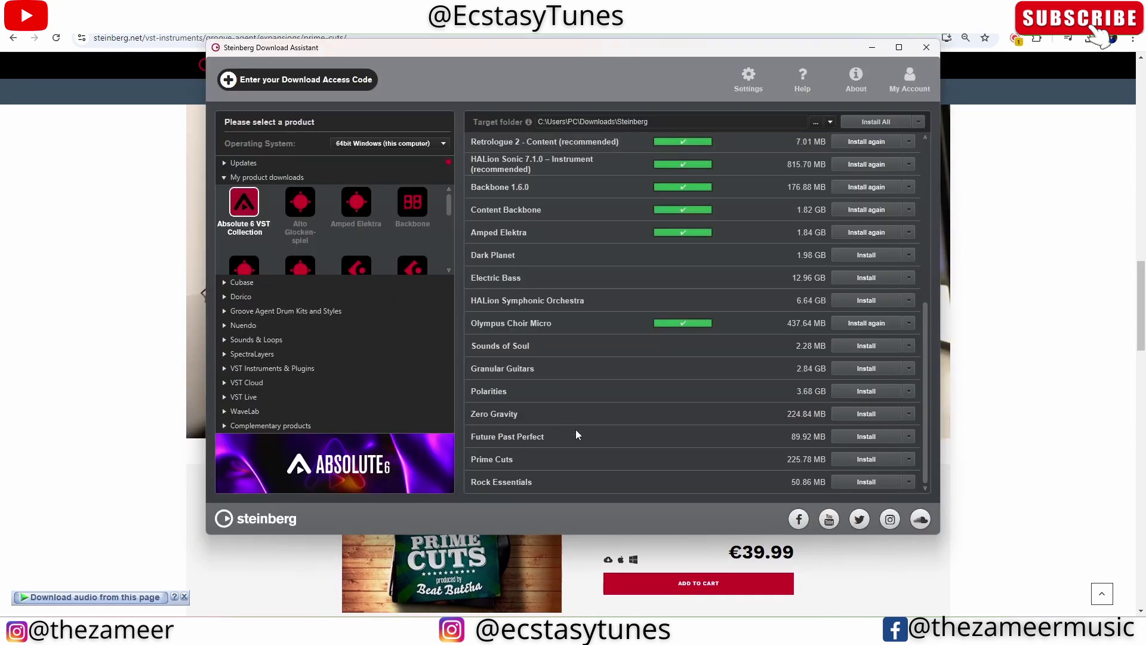
# Start downloading and installing Prime Cuts from its Install button
pyautogui.click(866, 458)
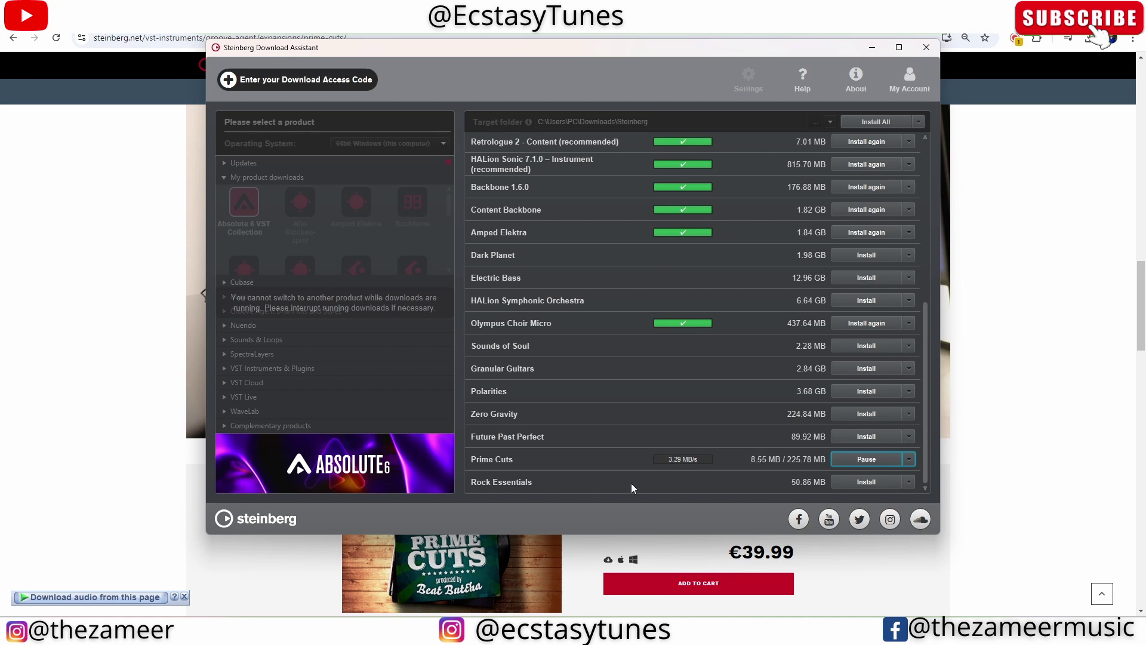
pyautogui.scroll(2, 597, 406)
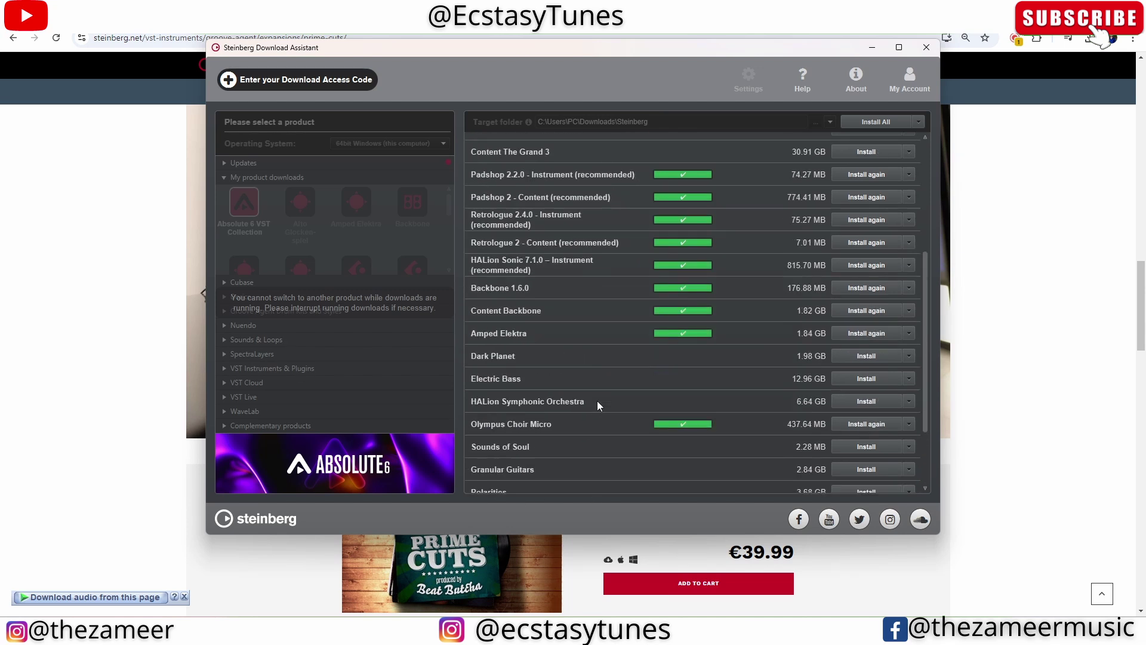
pyautogui.scroll(1, 598, 406)
pyautogui.scroll(2, 597, 406)
pyautogui.scroll(2, 598, 406)
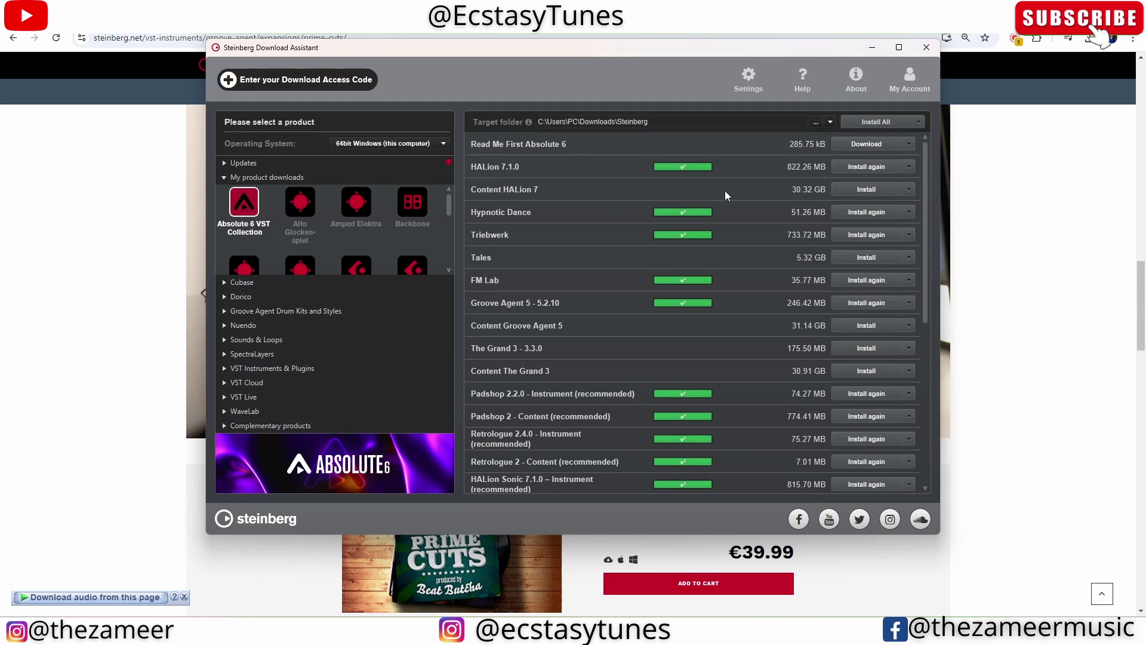
pyautogui.scroll(-1, 721, 195)
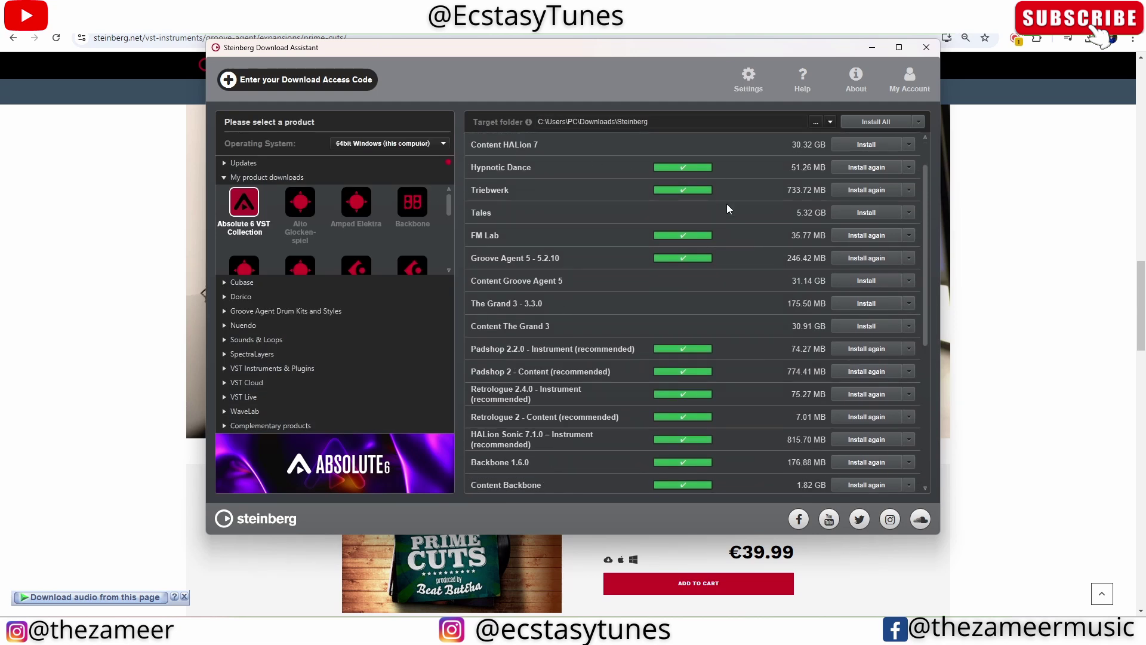
pyautogui.scroll(1, 730, 205)
pyautogui.scroll(-1, 538, 248)
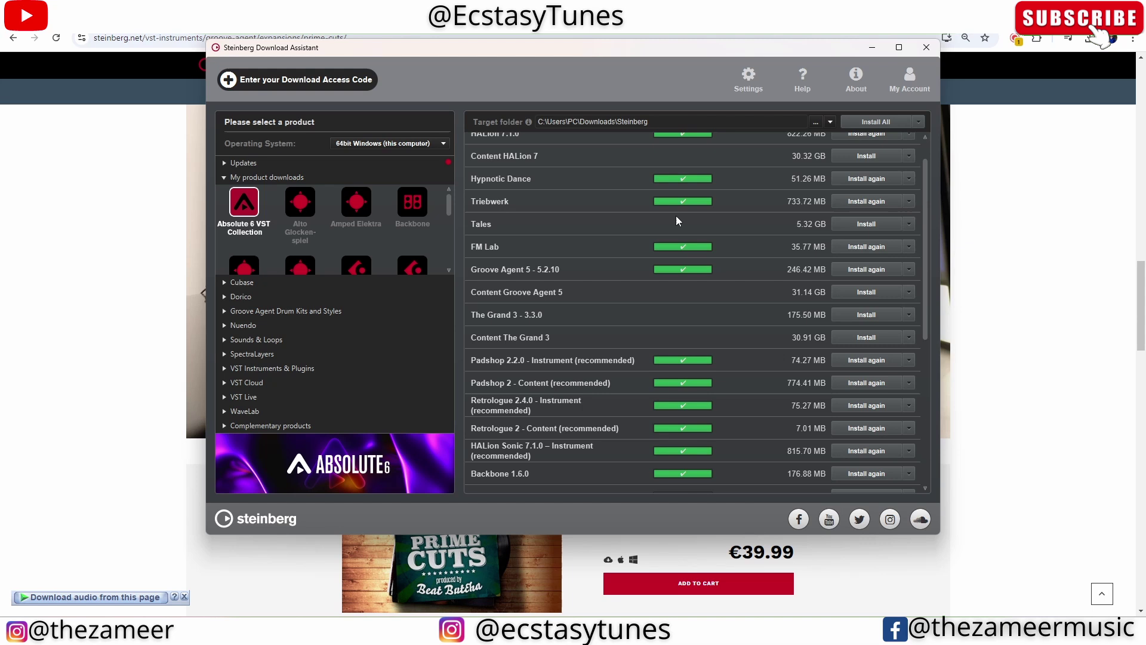
pyautogui.scroll(-1, 676, 221)
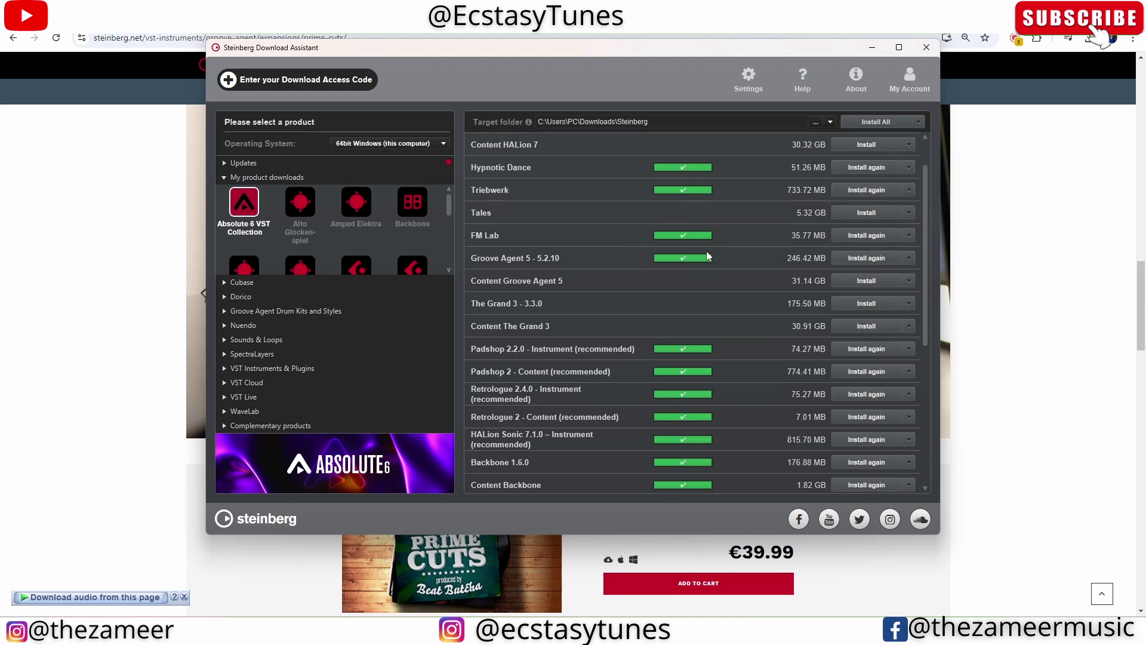
pyautogui.scroll(-2, 609, 266)
pyautogui.scroll(-2, 616, 267)
pyautogui.scroll(-2, 616, 267)
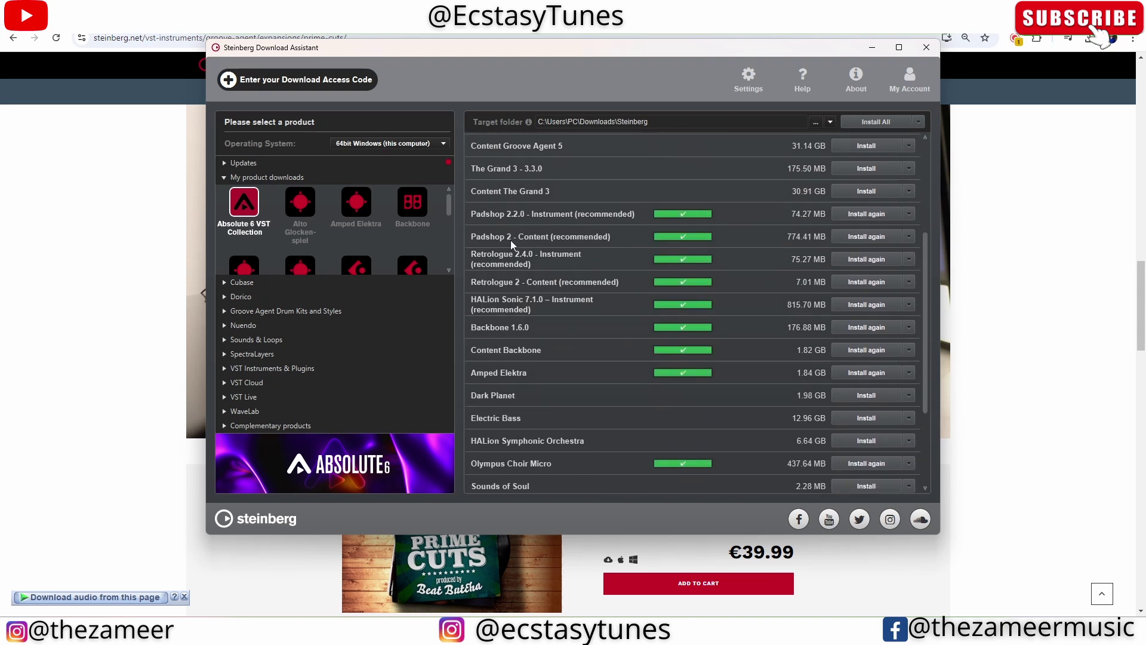
pyautogui.scroll(-2, 537, 273)
pyautogui.scroll(-2, 481, 281)
pyautogui.scroll(-2, 606, 287)
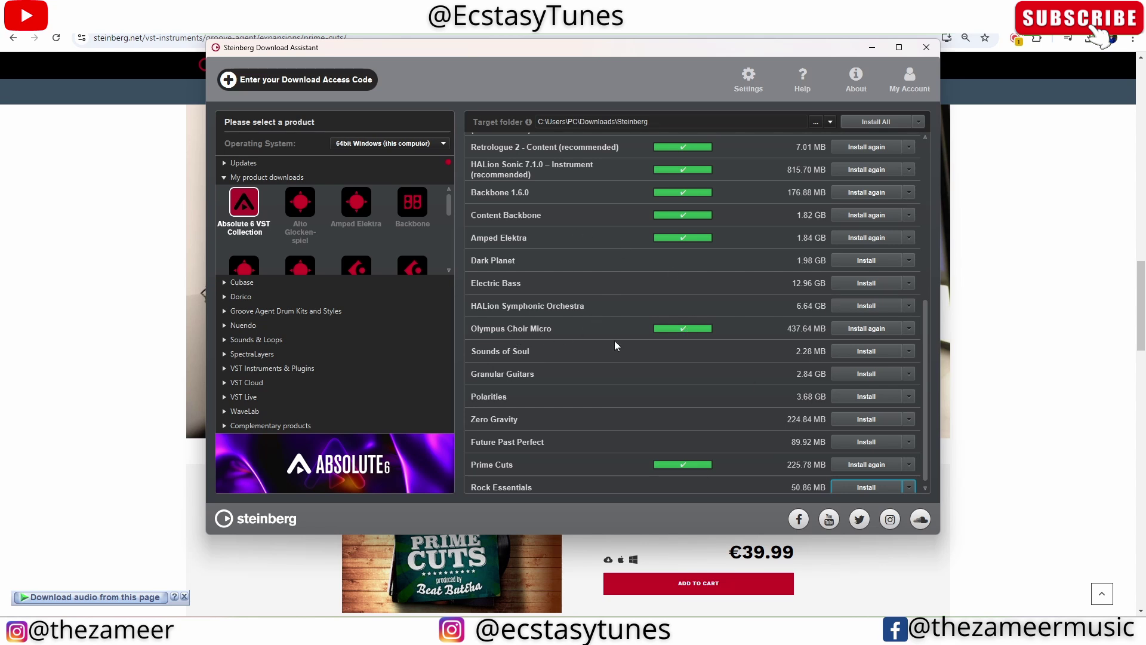
pyautogui.scroll(-1, 639, 346)
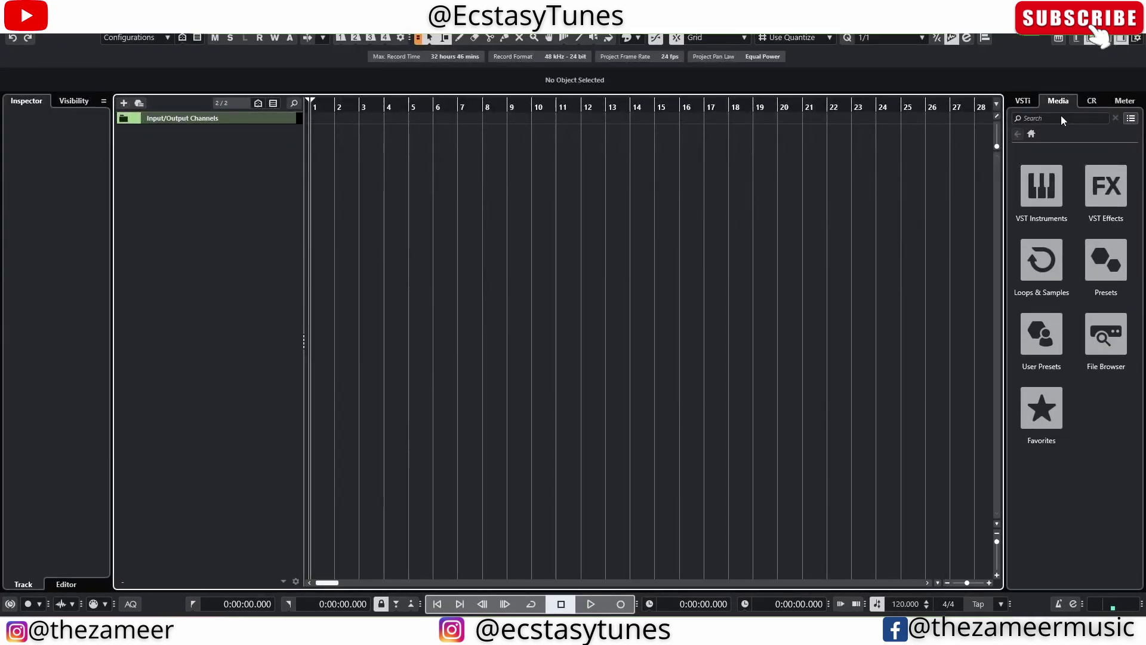
# Show VST Instruments in MediaBay and open Plug-in Manager from the collections list
pyautogui.click(1063, 120)
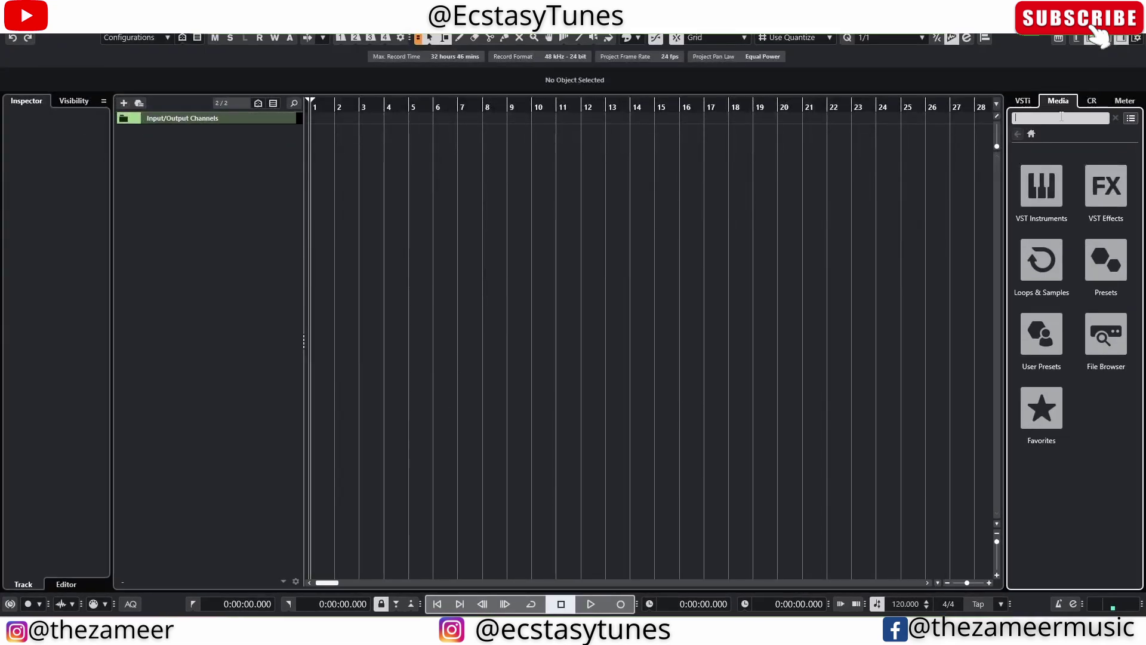
pyautogui.click(1026, 100)
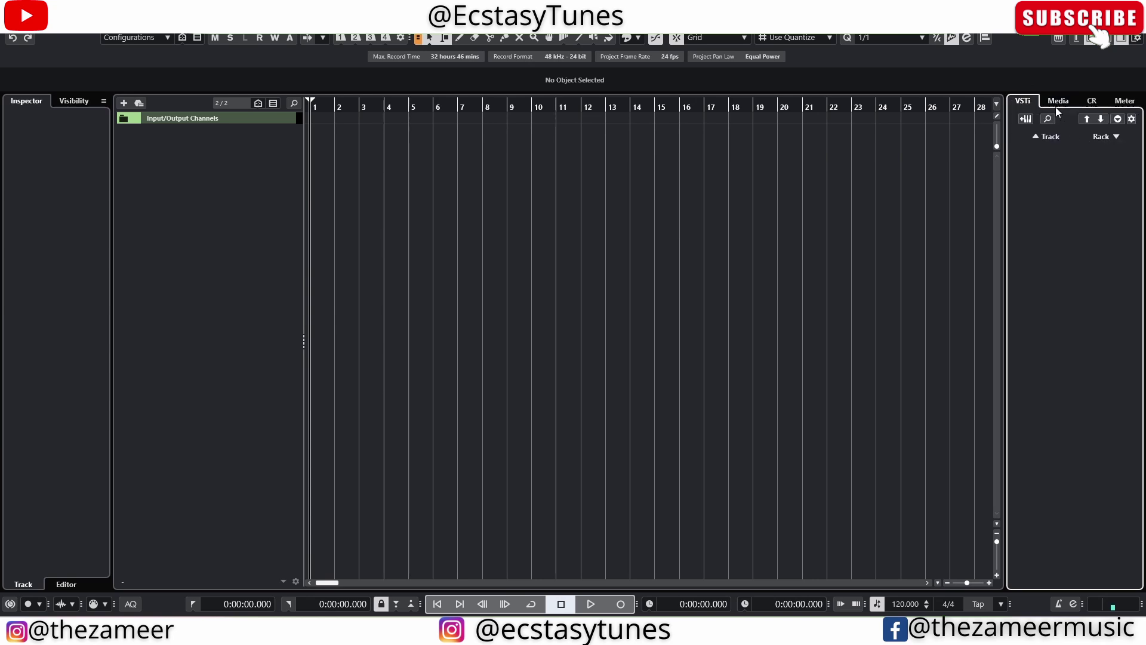
pyautogui.click(1055, 100)
pyautogui.click(1041, 186)
pyautogui.click(1074, 151)
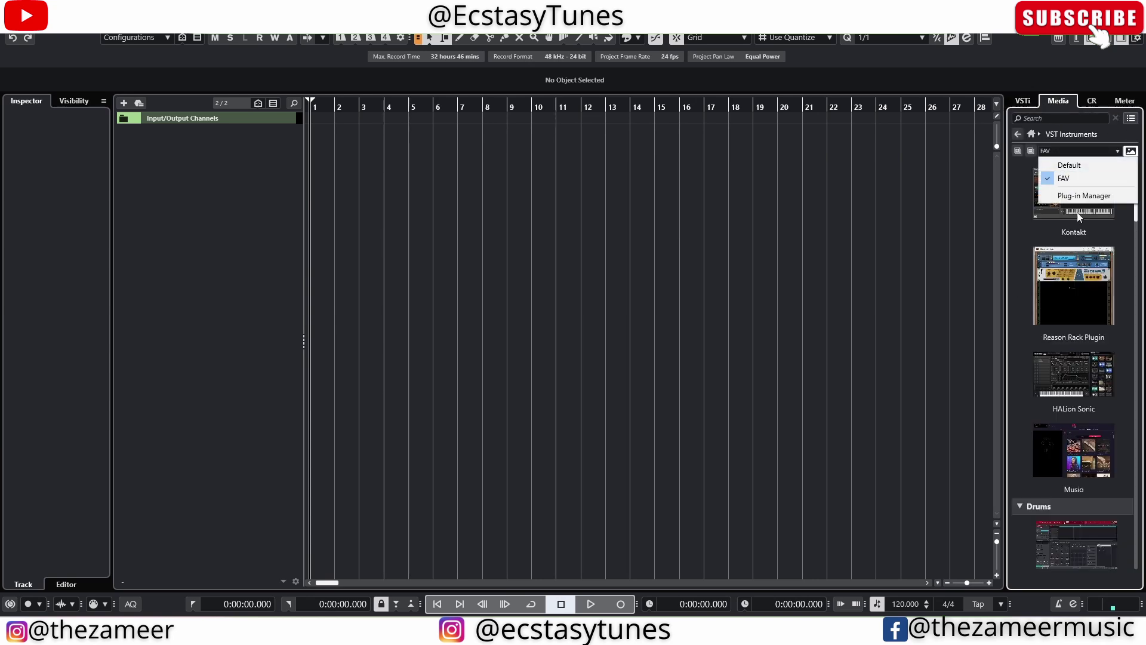
pyautogui.click(1075, 194)
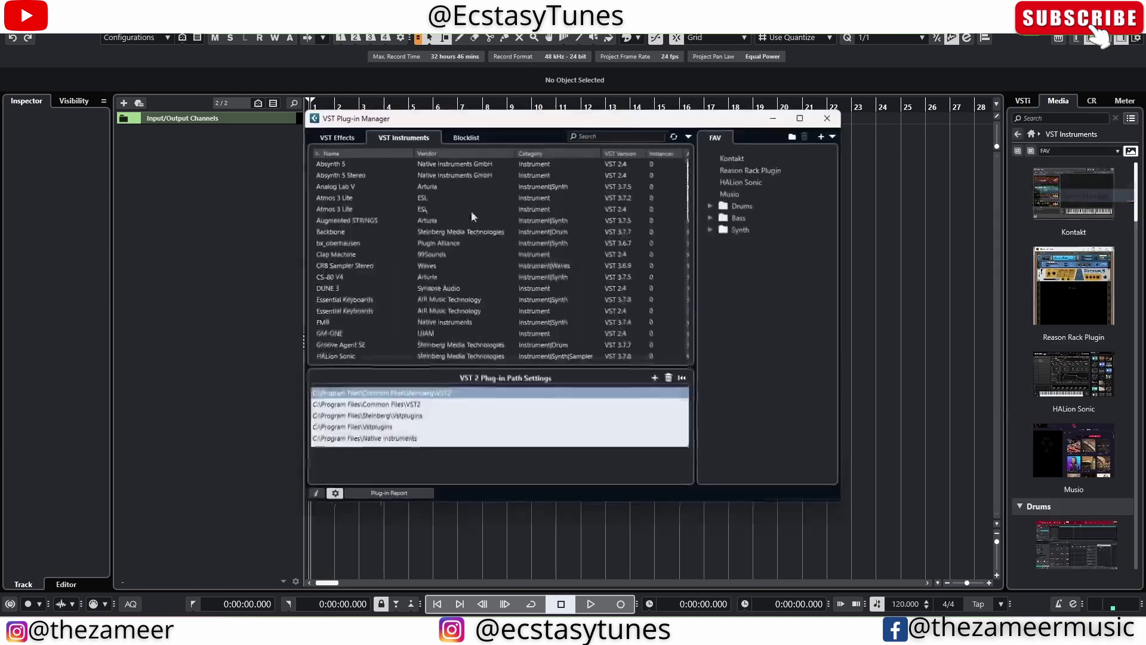
# Rescan plug-ins, confirm the two new instruments, and add a Groove Agent 5 track
pyautogui.click(674, 137)
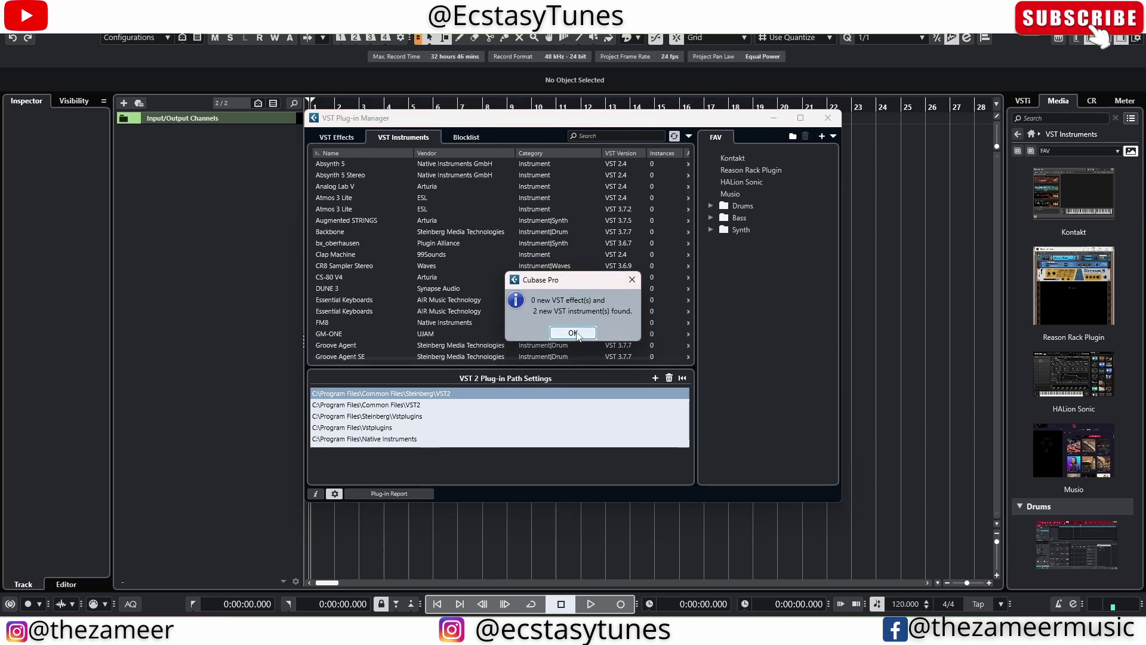
pyautogui.click(573, 333)
pyautogui.moveTo(1075, 371); pyautogui.dragTo(224, 184)
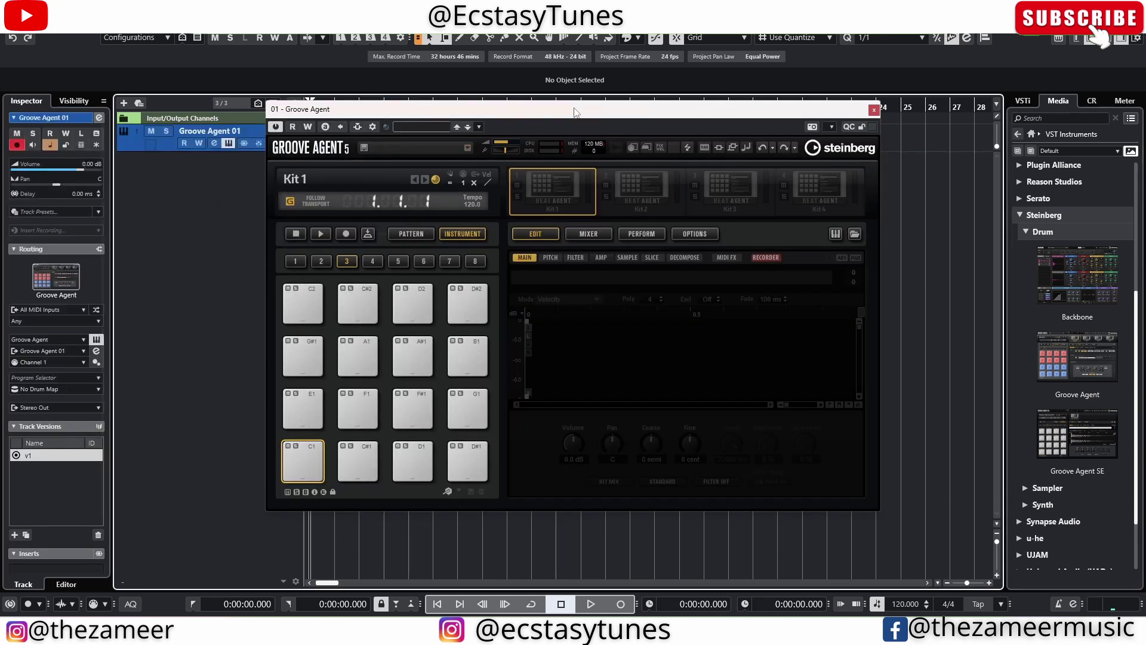
# Add a Groove Agent SE track, arrange both plug-in windows, then close Groove Agent SE
pyautogui.moveTo(392, 111); pyautogui.dragTo(279, 208)
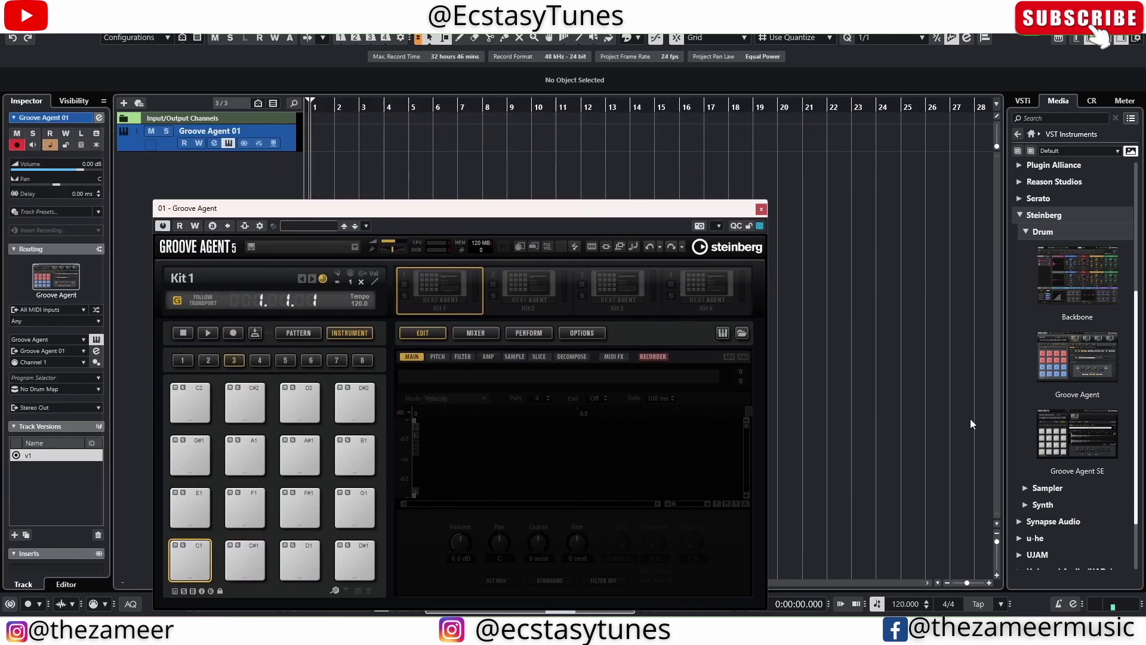
pyautogui.moveTo(1074, 435); pyautogui.dragTo(238, 184)
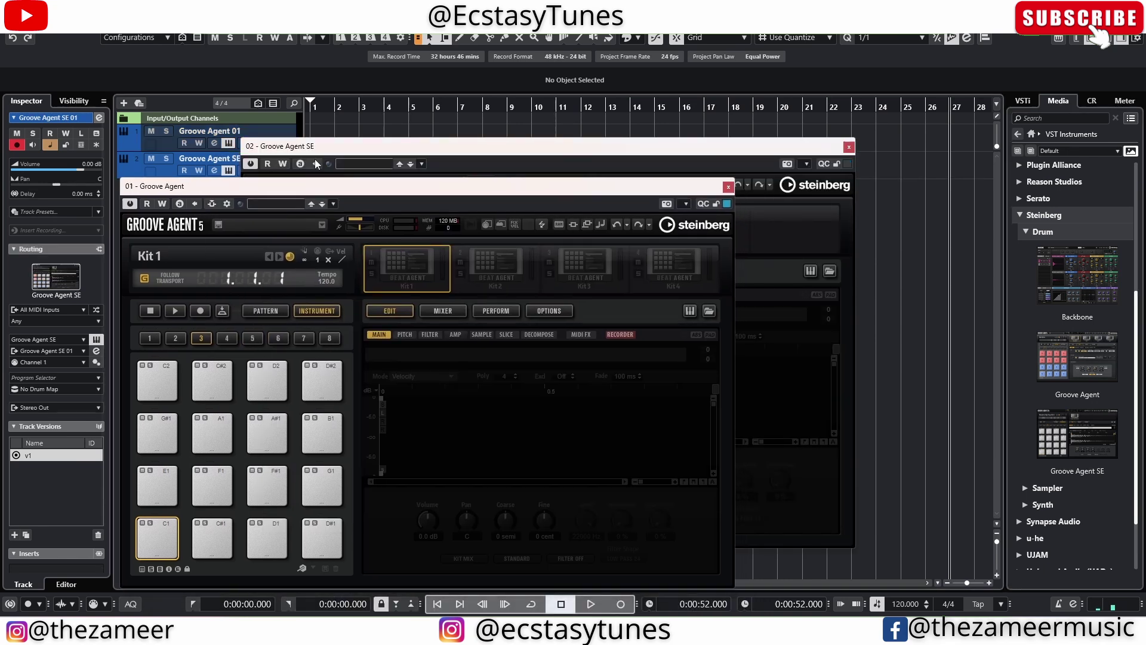
pyautogui.moveTo(363, 152)
pyautogui.mouseDown()
pyautogui.moveTo(475, 153)
pyautogui.moveTo(582, 188)
pyautogui.mouseUp()
pyautogui.moveTo(443, 202); pyautogui.dragTo(389, 139)
pyautogui.moveTo(883, 136); pyautogui.dragTo(833, 132)
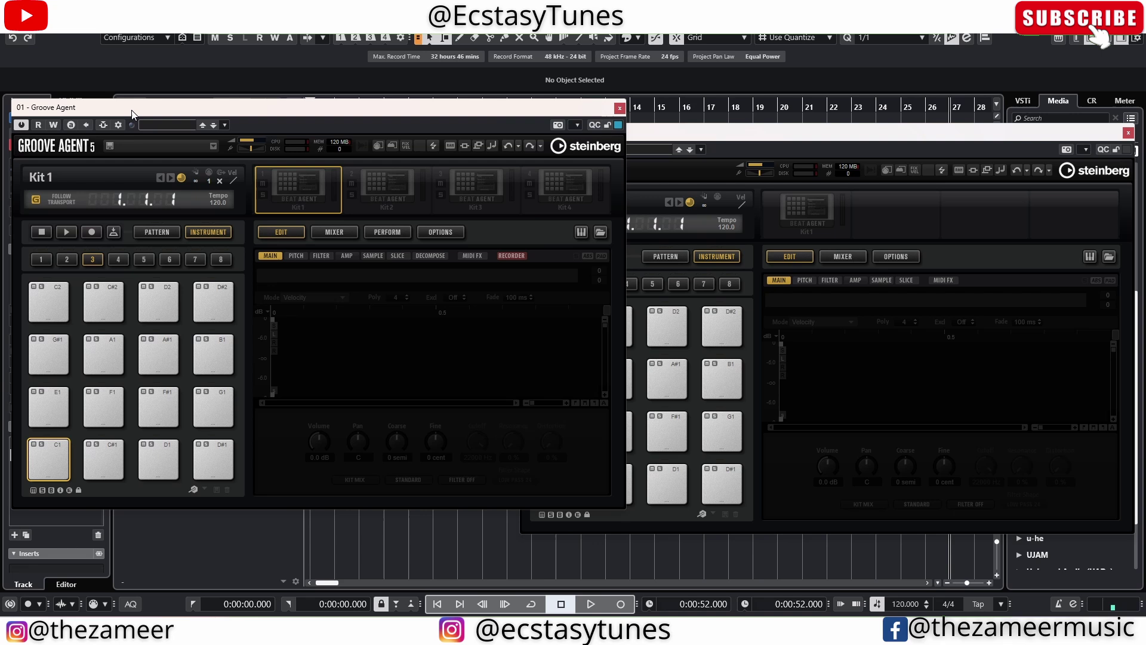
pyautogui.moveTo(269, 114); pyautogui.dragTo(256, 102)
pyautogui.moveTo(757, 147); pyautogui.dragTo(779, 135)
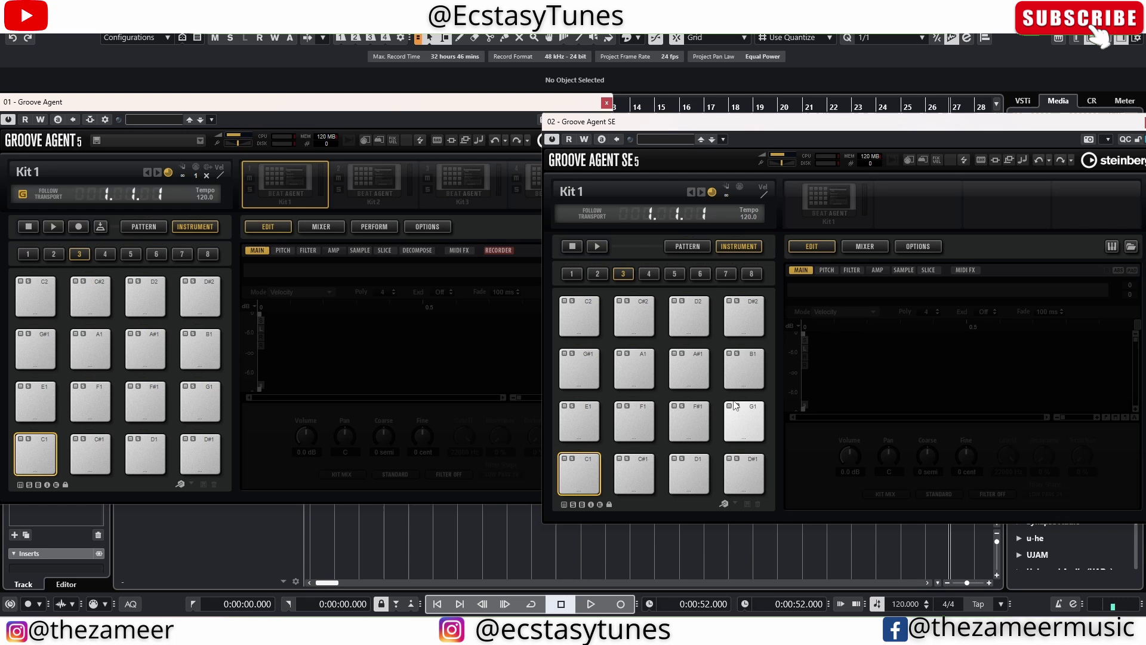
pyautogui.moveTo(623, 123); pyautogui.dragTo(572, 113)
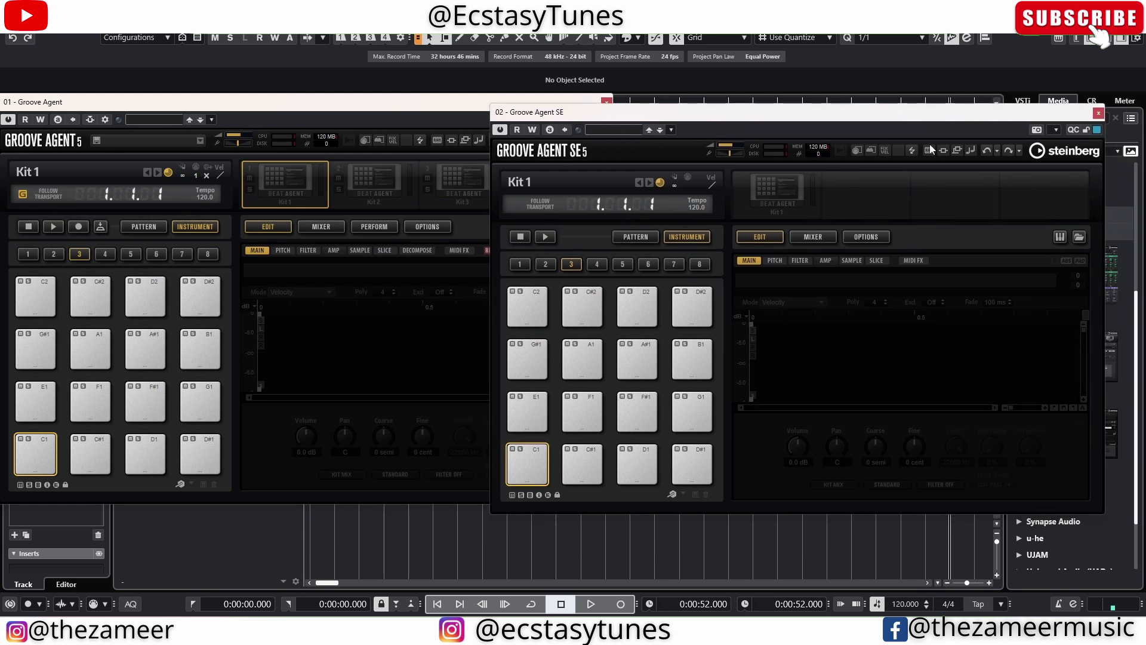
pyautogui.click(1100, 115)
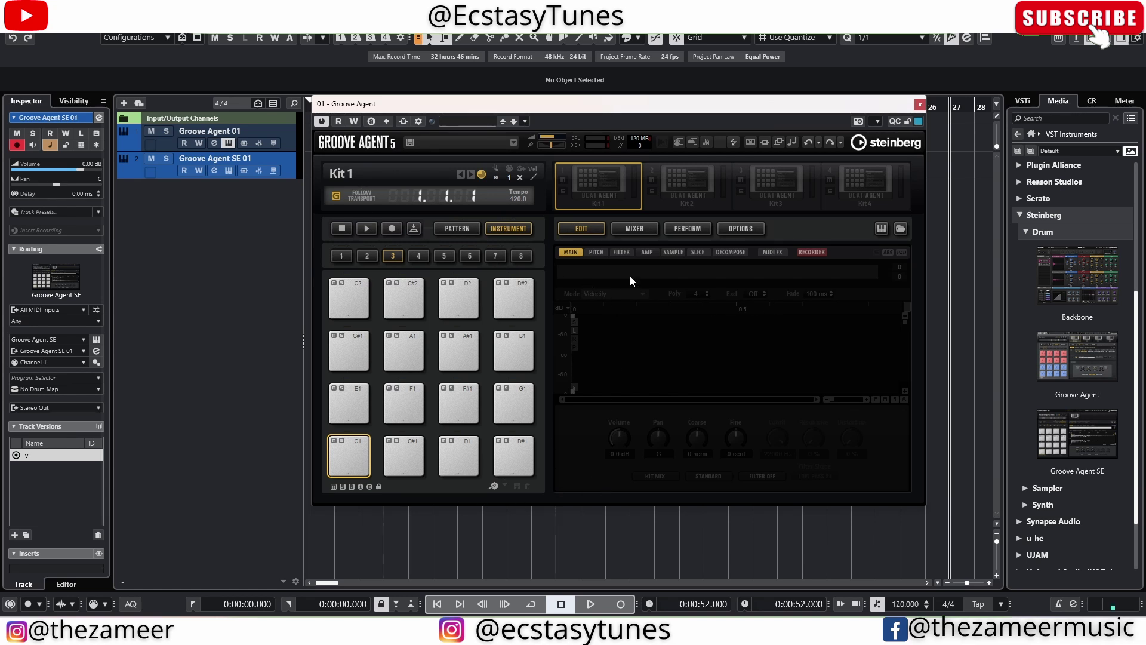
# Check Groove Agent 5's pad Slice, Amp and Main pages, then close its window
pyautogui.click(723, 255)
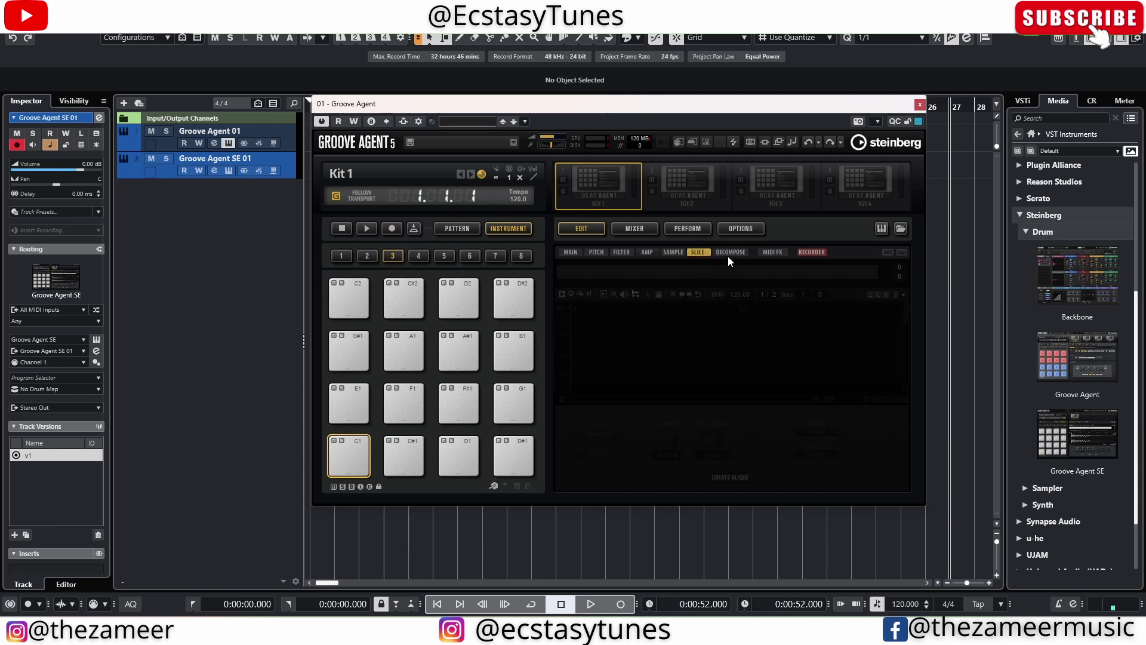
pyautogui.click(647, 253)
pyautogui.click(571, 252)
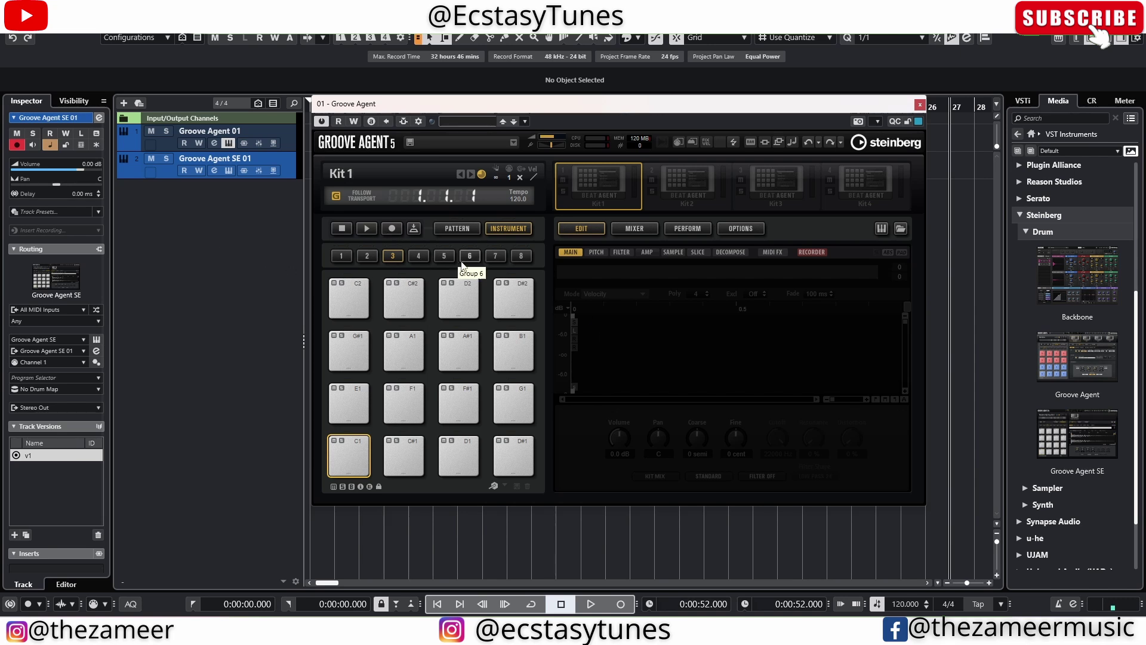
pyautogui.click(920, 106)
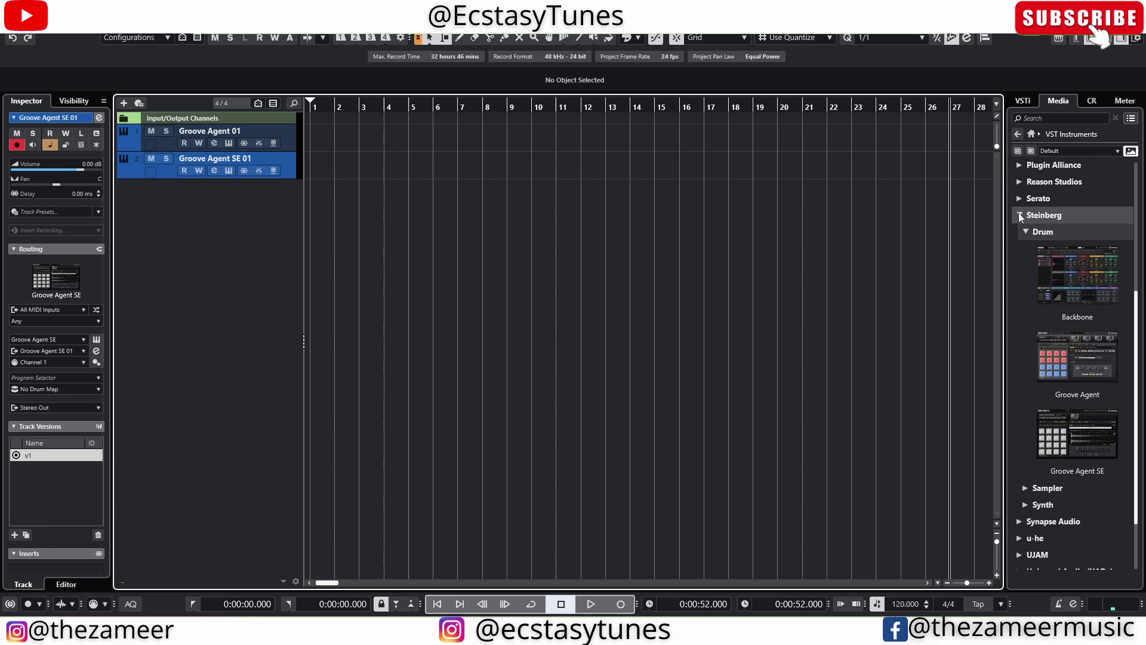
pyautogui.scroll(-3, 1024, 333)
# Expand the Sampler category to reveal HALion 7 in the Media panel
pyautogui.click(1023, 333)
pyautogui.moveTo(1080, 379)
pyautogui.mouseDown()
pyautogui.moveTo(404, 328)
pyautogui.moveTo(185, 215)
pyautogui.mouseUp()
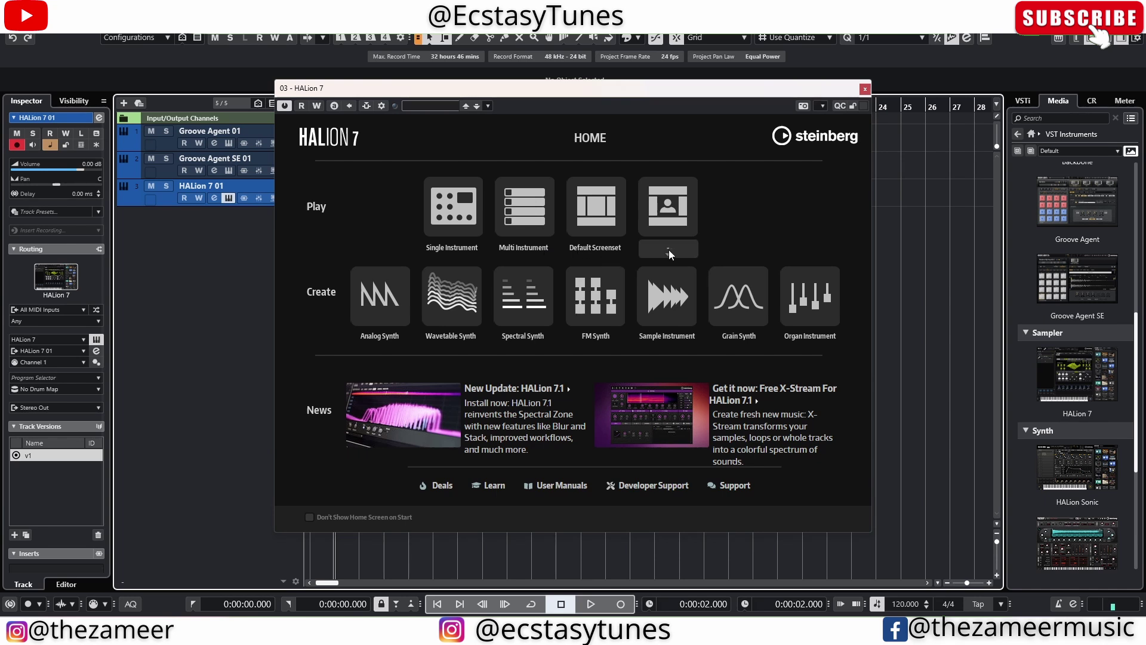
# Try HALion's Init Analog Synth and Sample Instrument programs
pyautogui.click(378, 305)
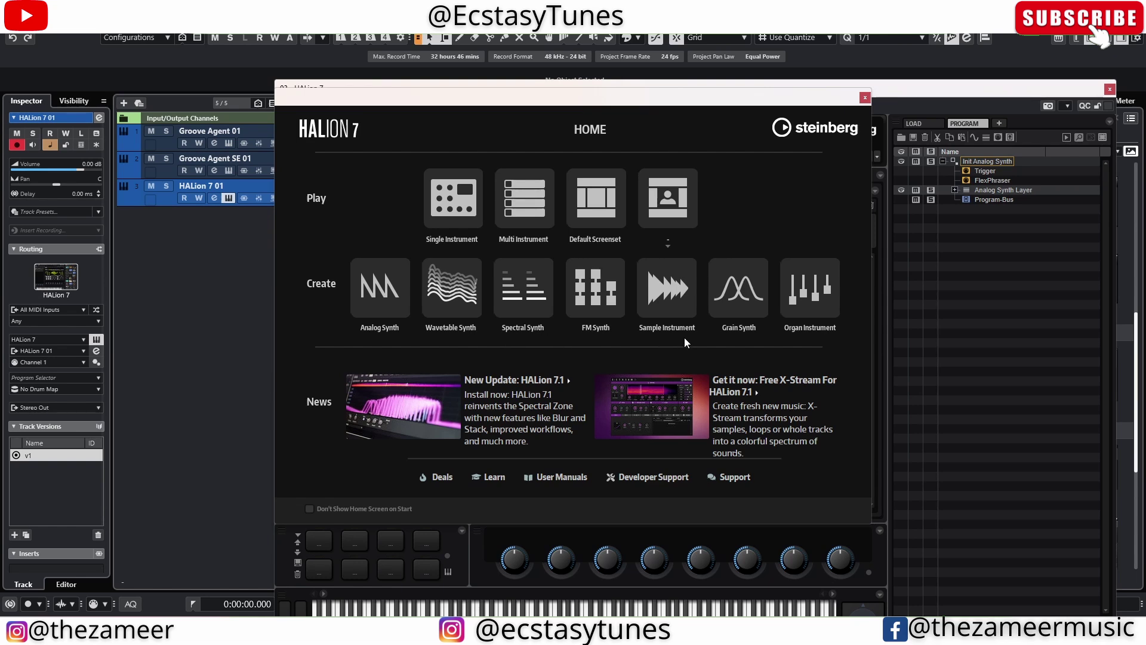
pyautogui.click(666, 298)
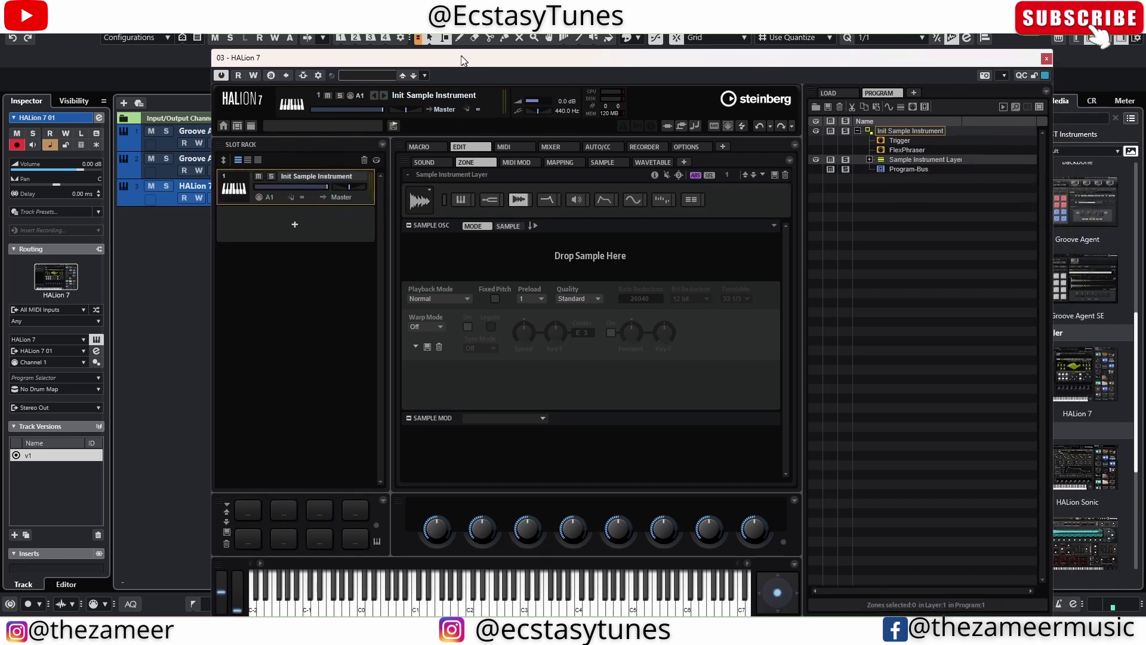
pyautogui.moveTo(565, 90); pyautogui.dragTo(502, 60)
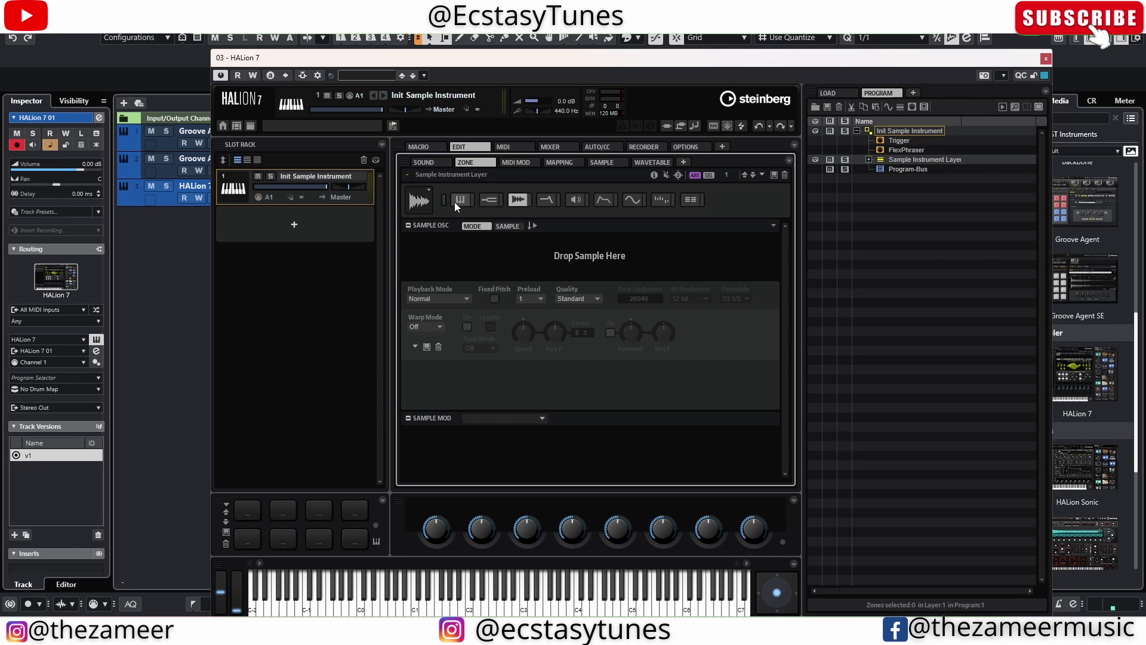
# Load Grain Synth, then settle on Init Organ Instrument and close HALion 7
pyautogui.moveTo(296, 184)
pyautogui.click(223, 126)
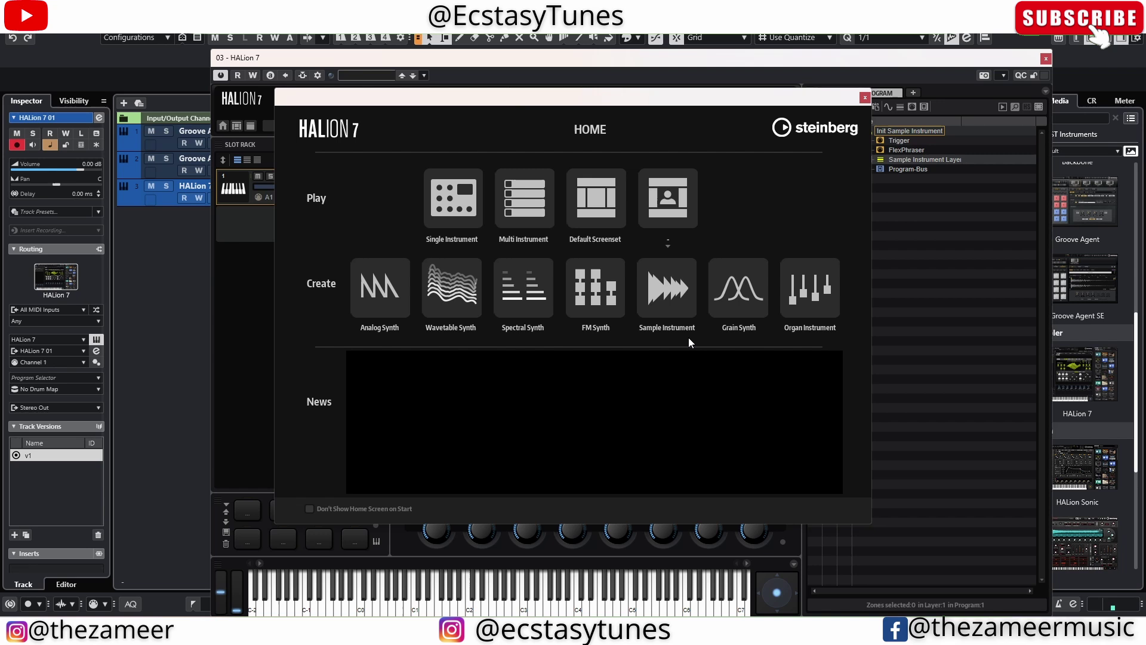
pyautogui.click(742, 288)
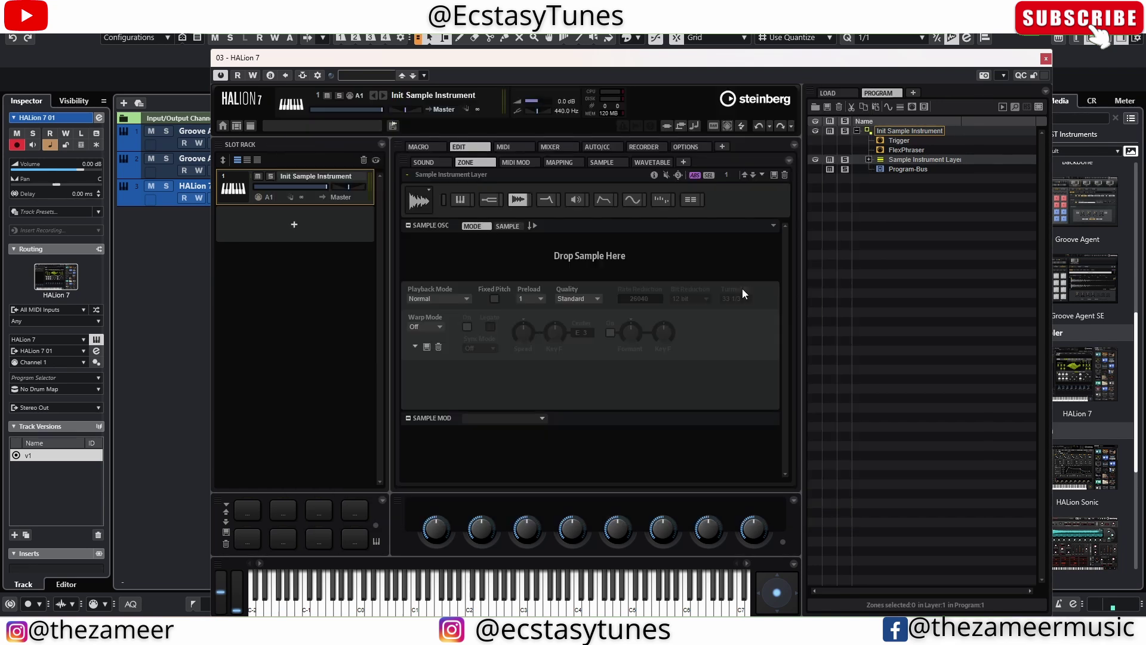
pyautogui.click(222, 127)
pyautogui.click(822, 296)
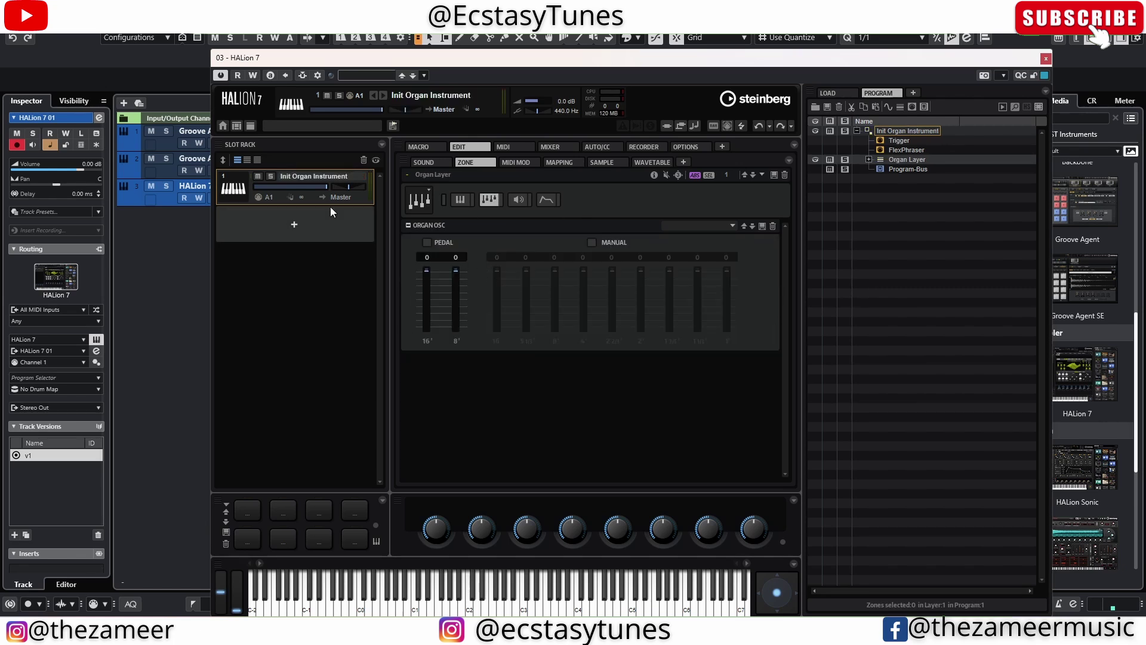
pyautogui.click(460, 199)
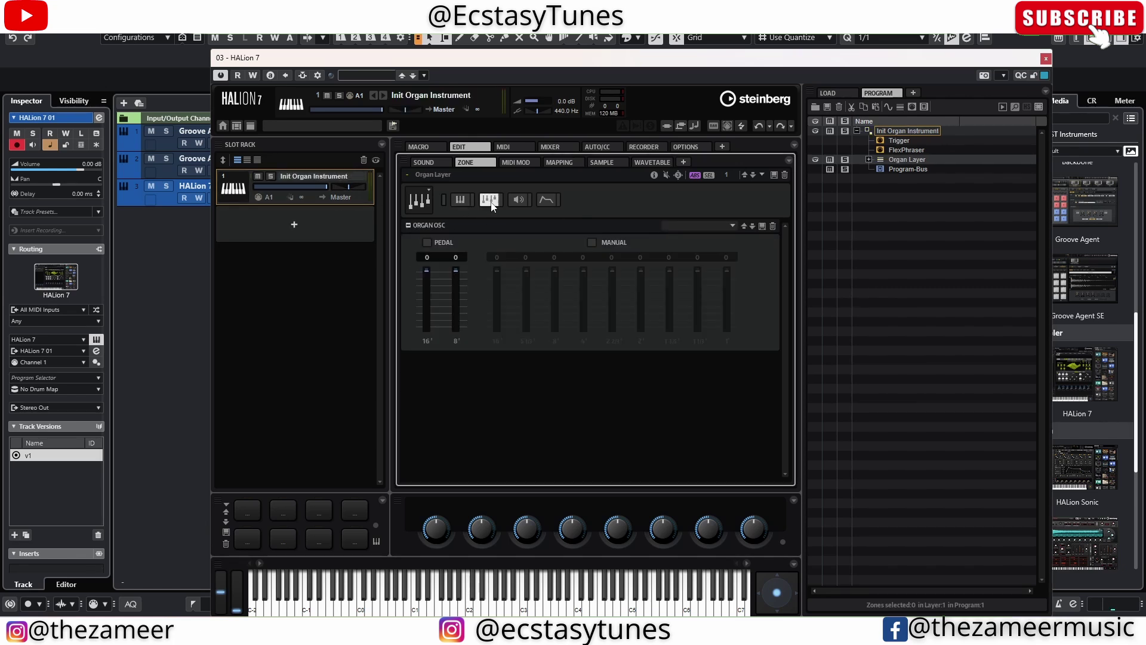
pyautogui.click(223, 126)
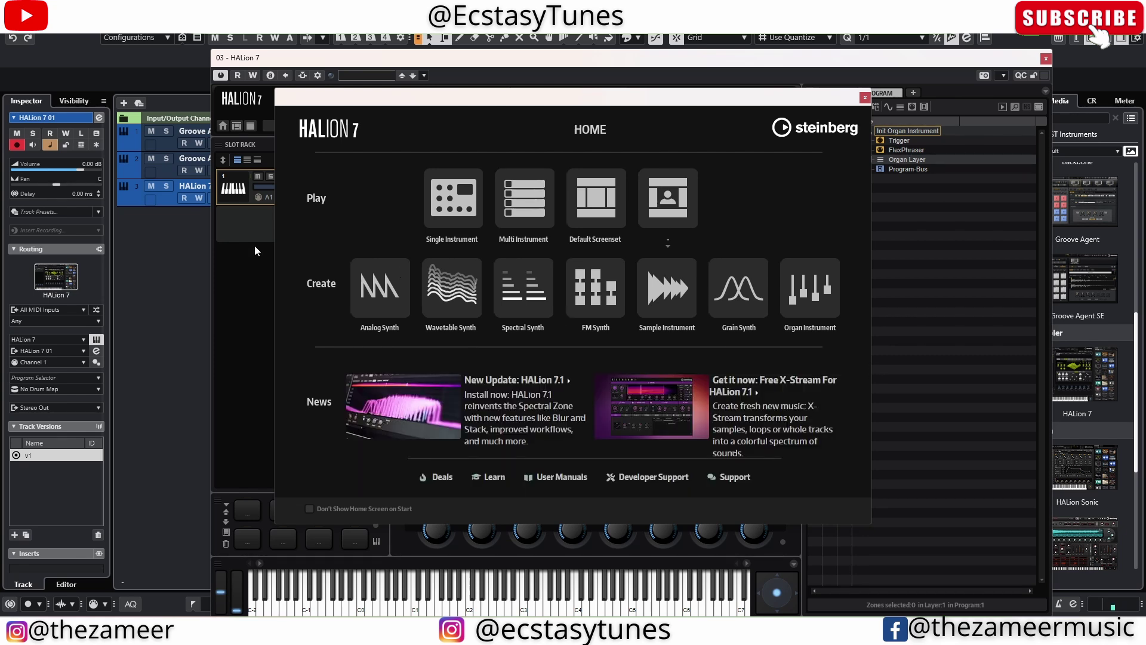
pyautogui.click(865, 97)
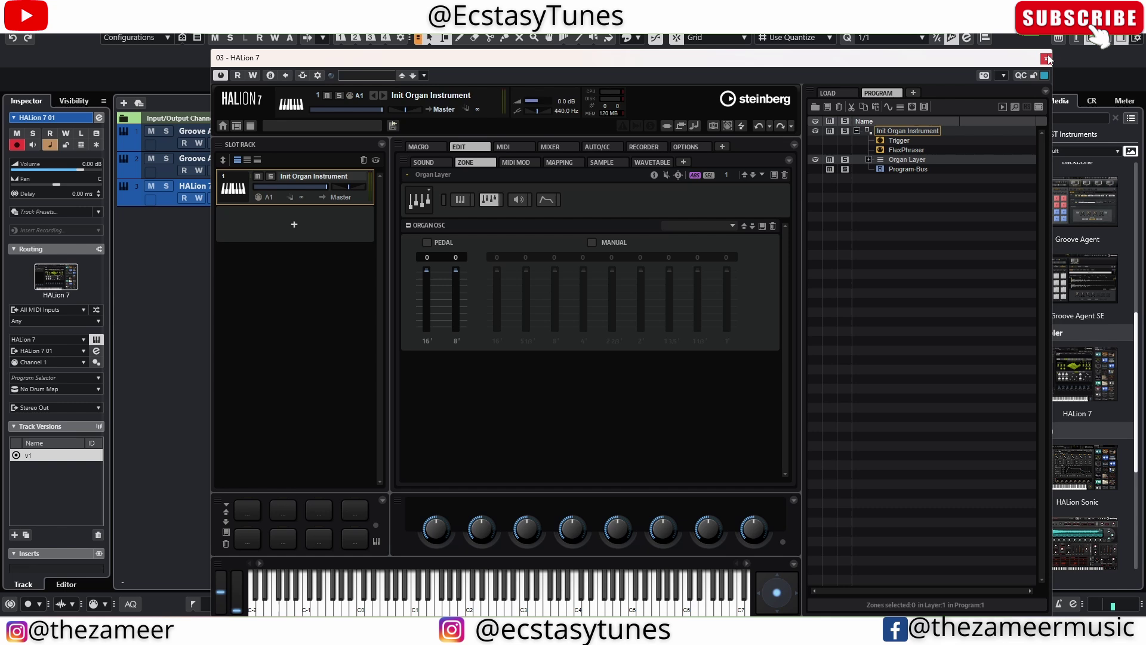
pyautogui.click(1046, 58)
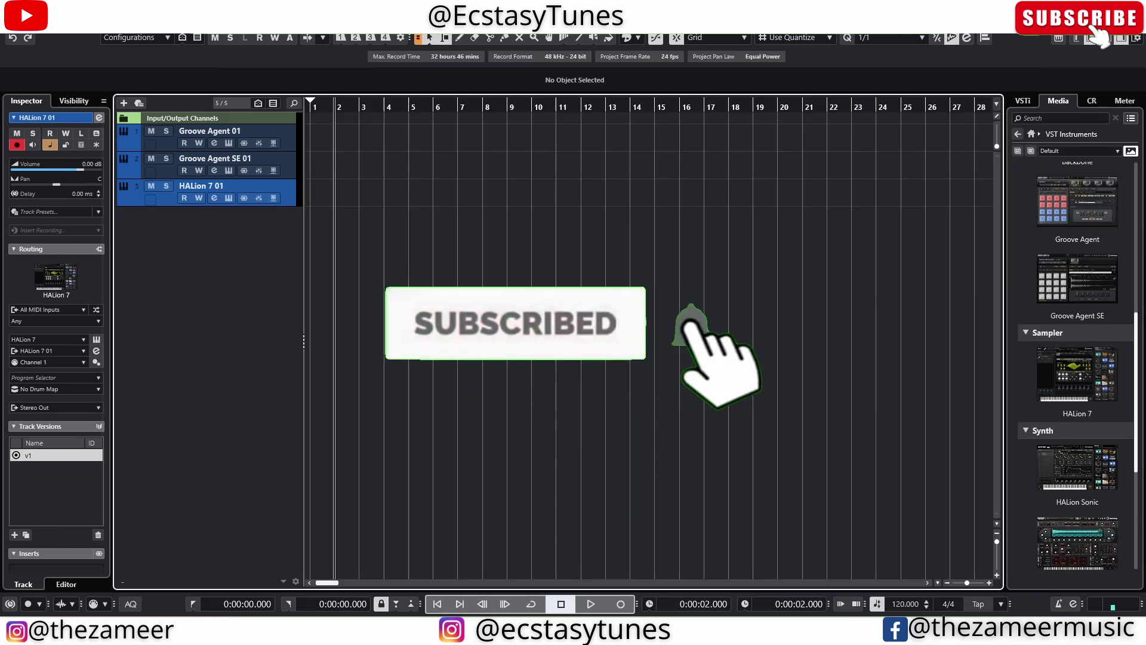
pyautogui.press('Up')
pyautogui.press('Up')
pyautogui.click(290, 171)
pyautogui.click(290, 198)
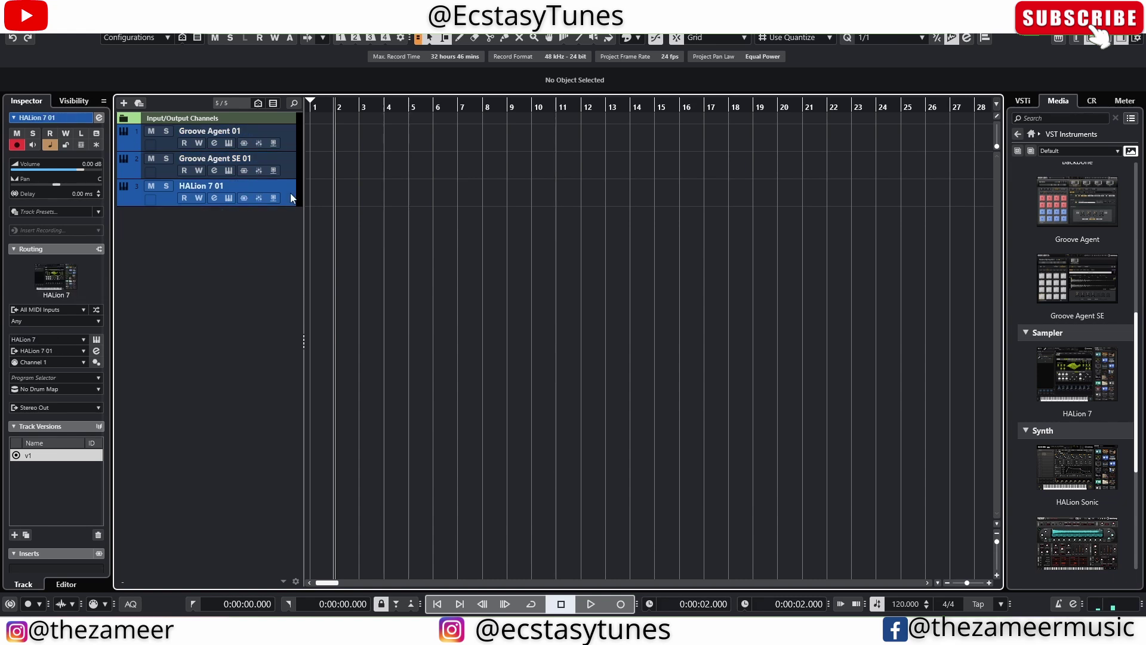